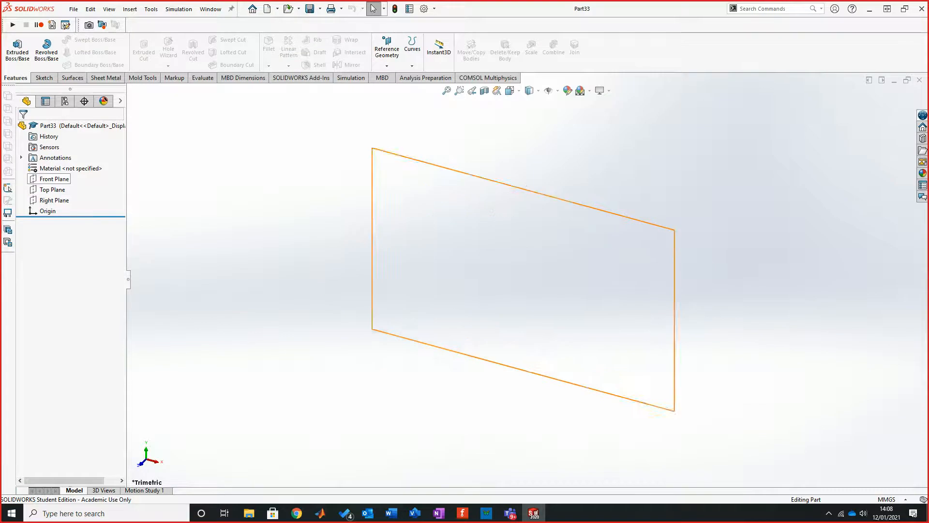
Step: Start a new sketch on the Front Plane
click(55, 178)
click(44, 77)
click(13, 46)
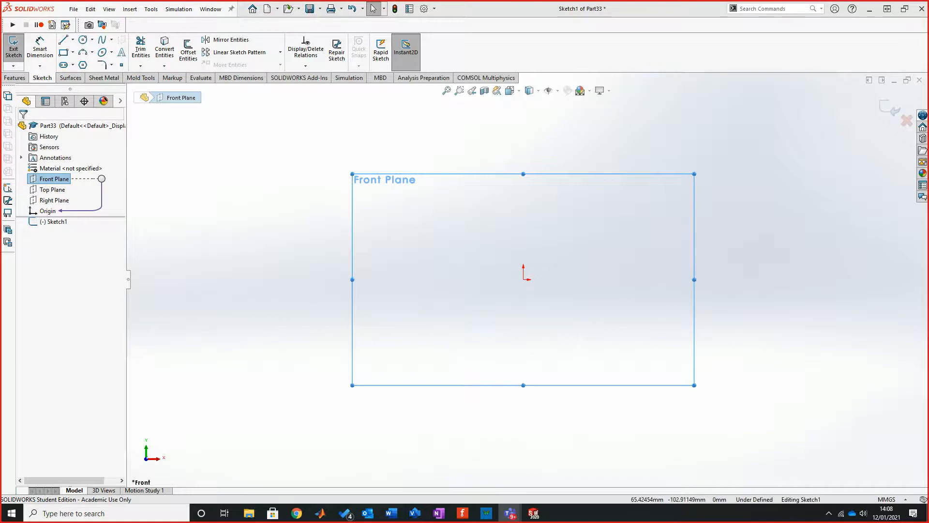
key(super+d)
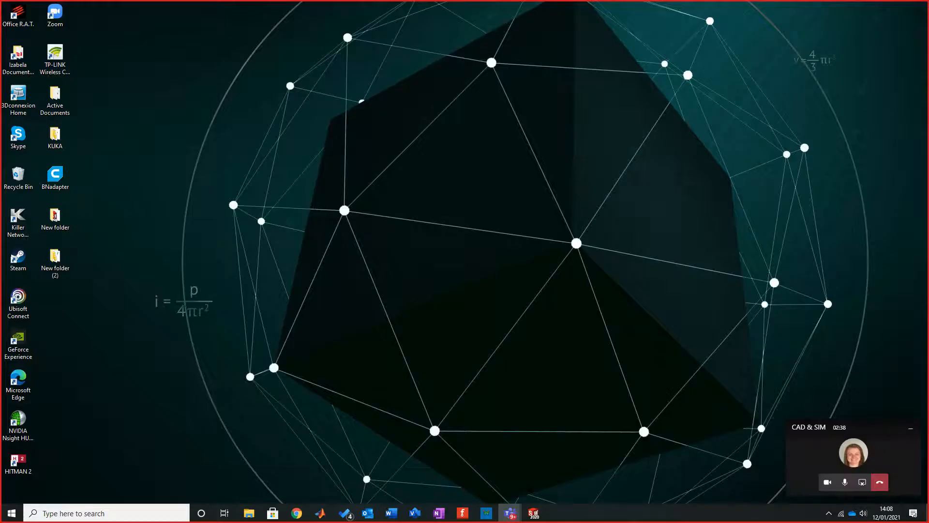
key(super+d)
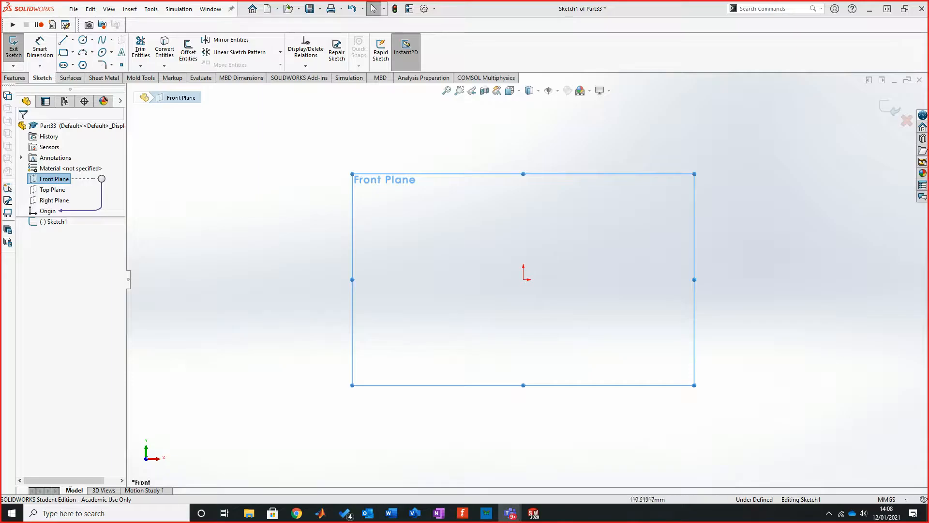
scroll(596, 267, up, 1)
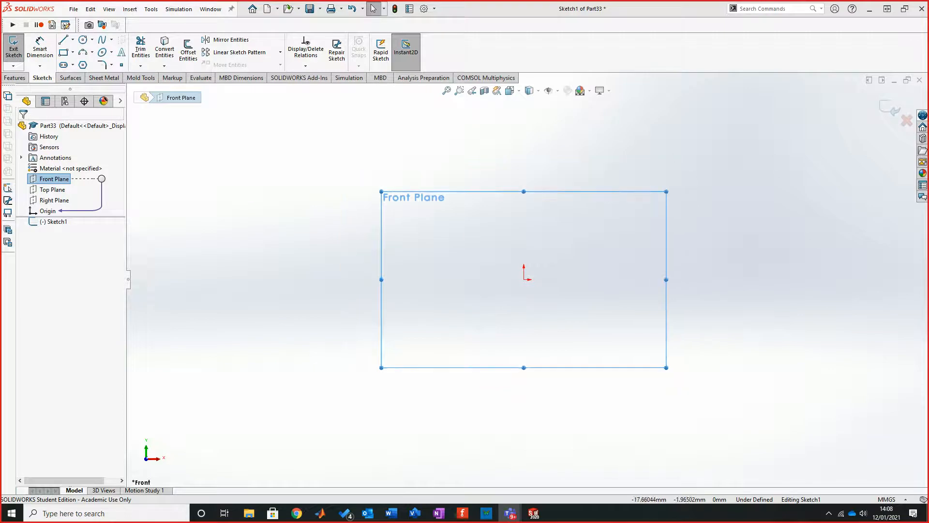
scroll(596, 266, down, 2)
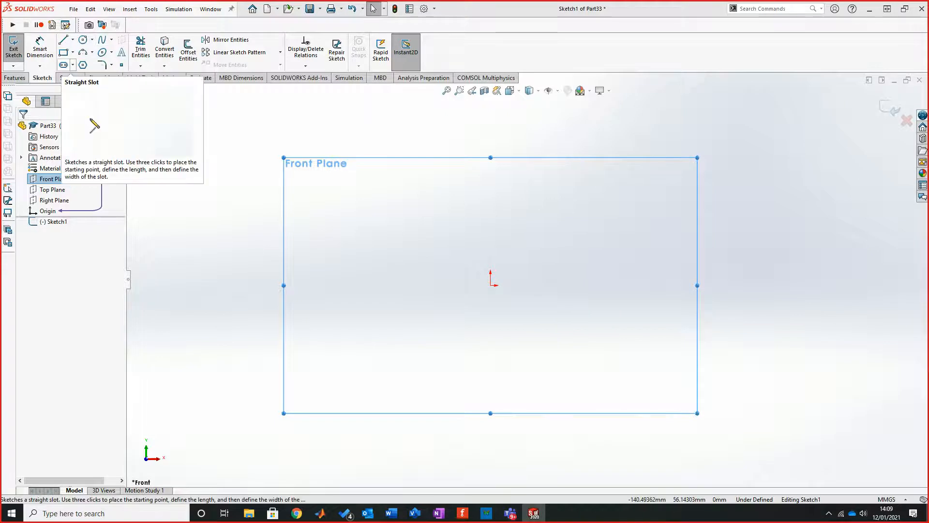
Step: Sketch a closed five-sided line profile from the origin: about 76 mm down, 14 mm across, a diagonal, 19 mm up, and 80 mm back
click(63, 52)
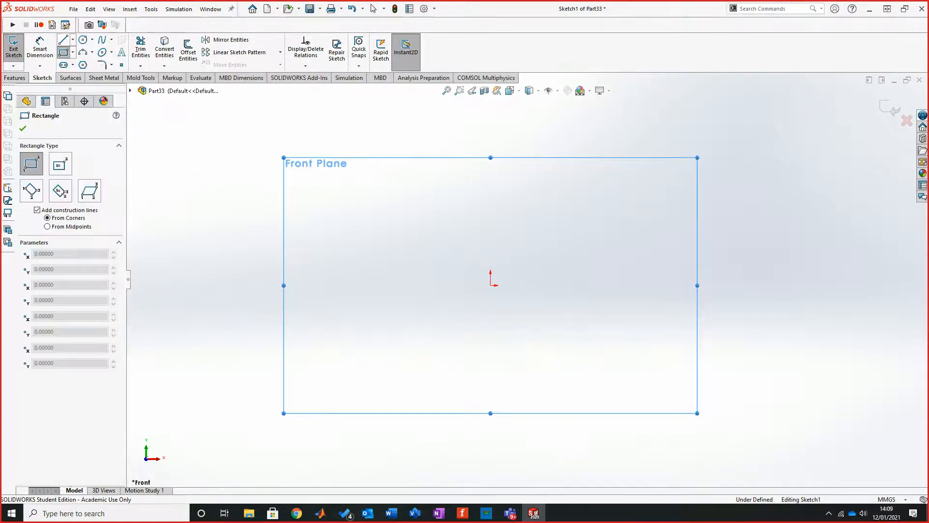
click(63, 39)
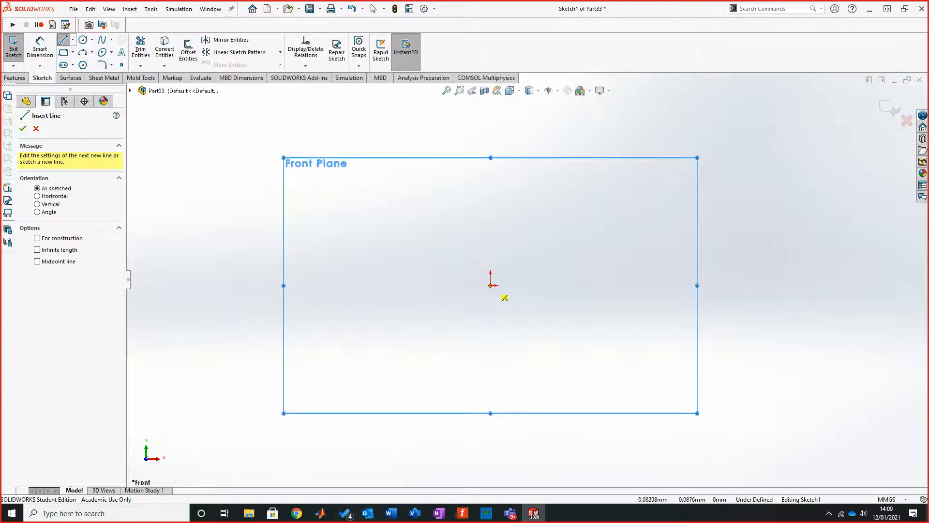
click(490, 285)
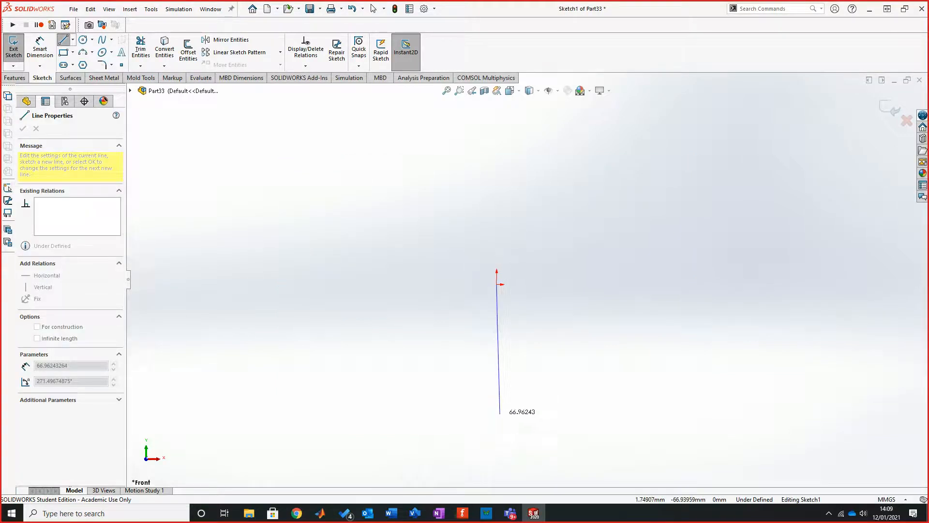
click(497, 432)
double_click(523, 432)
click(523, 432)
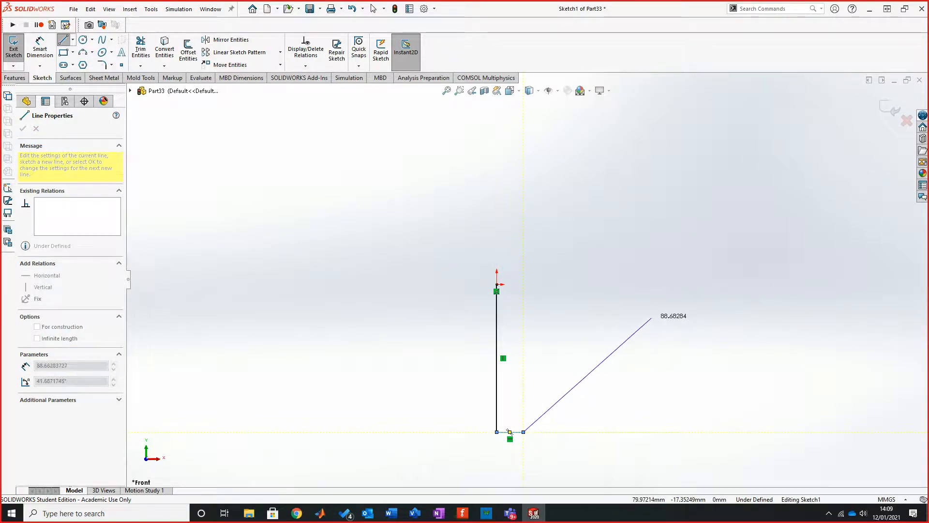
click(651, 319)
click(651, 284)
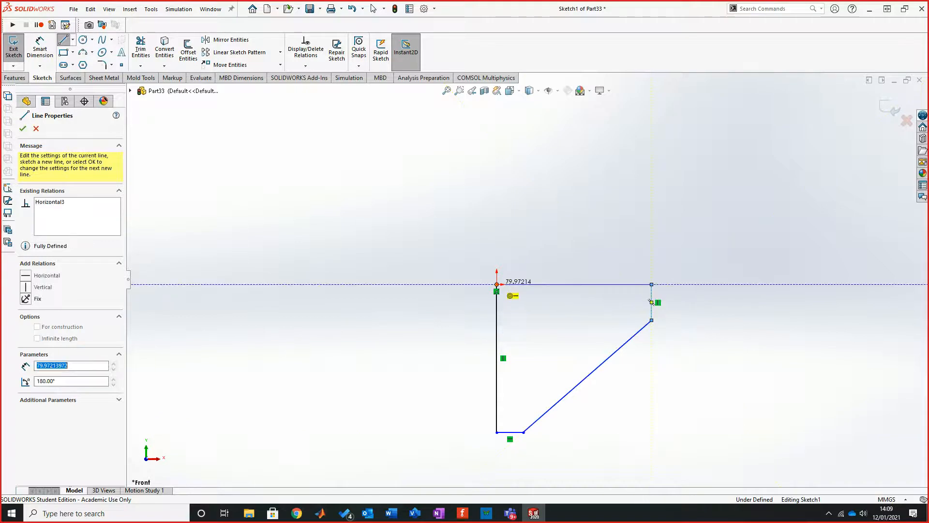
click(496, 284)
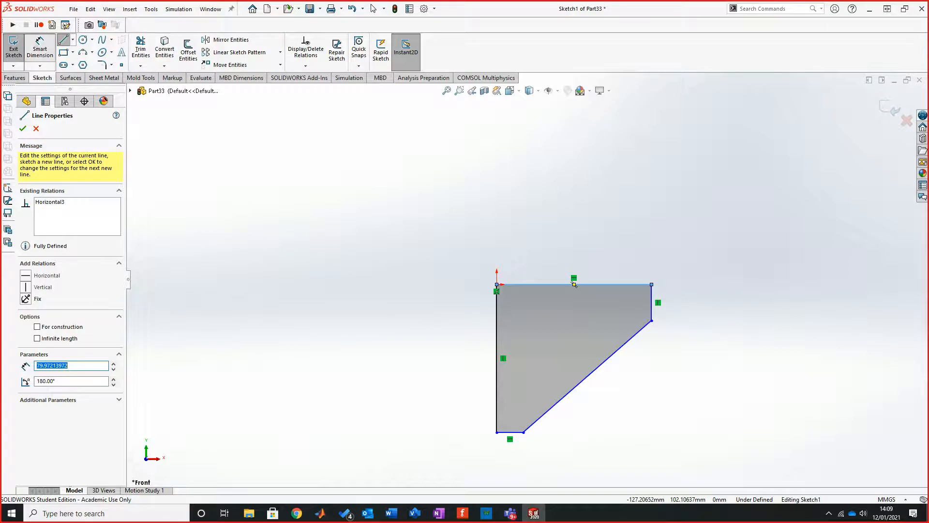
key(Escape)
Step: Dimension the profile's horizontal upper edge and the long vertical edge at the origin to 80 mm each
click(574, 284)
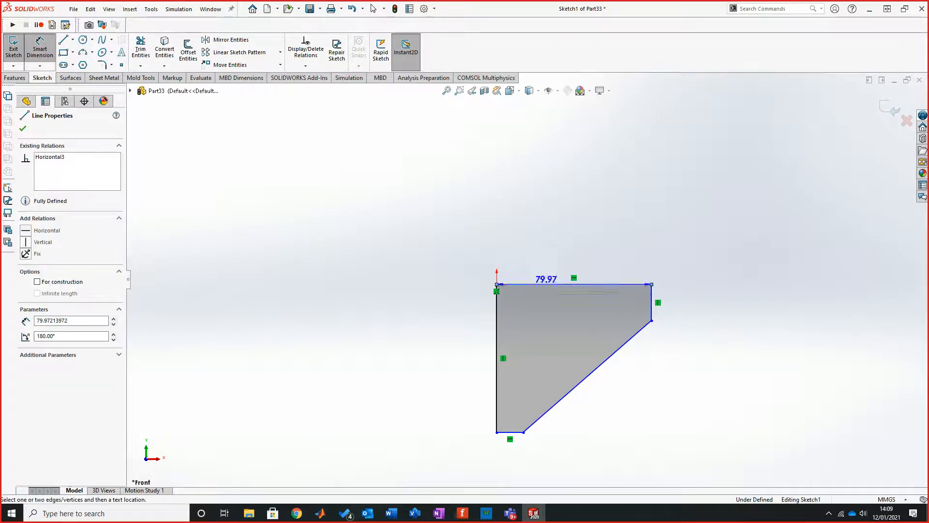
click(562, 237)
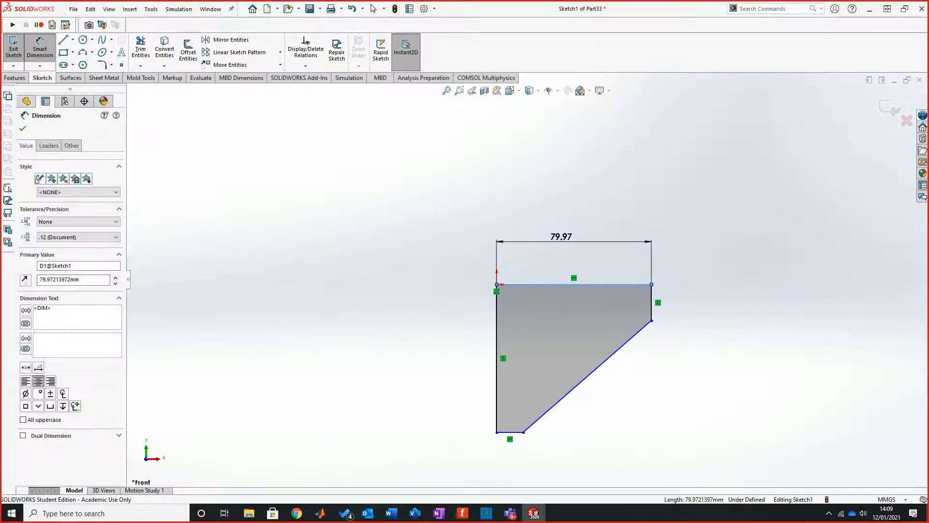
text(80)
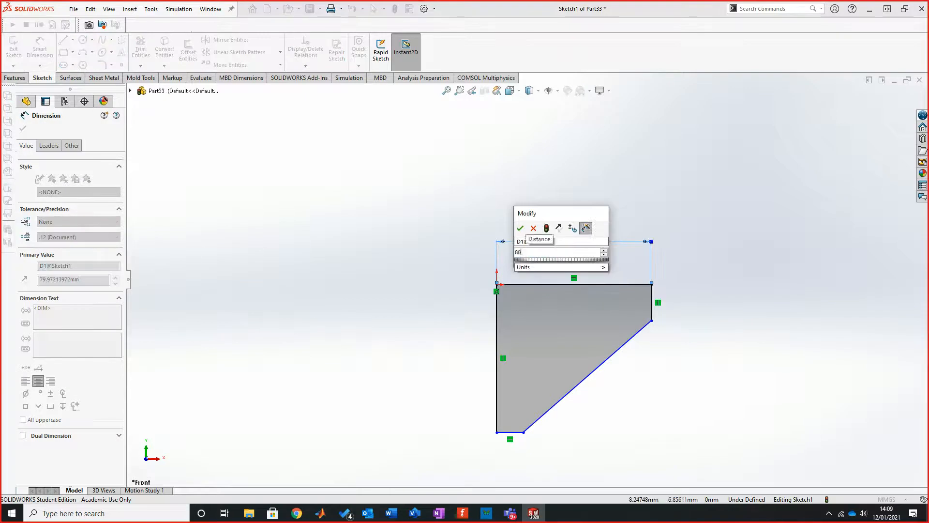
key(Return)
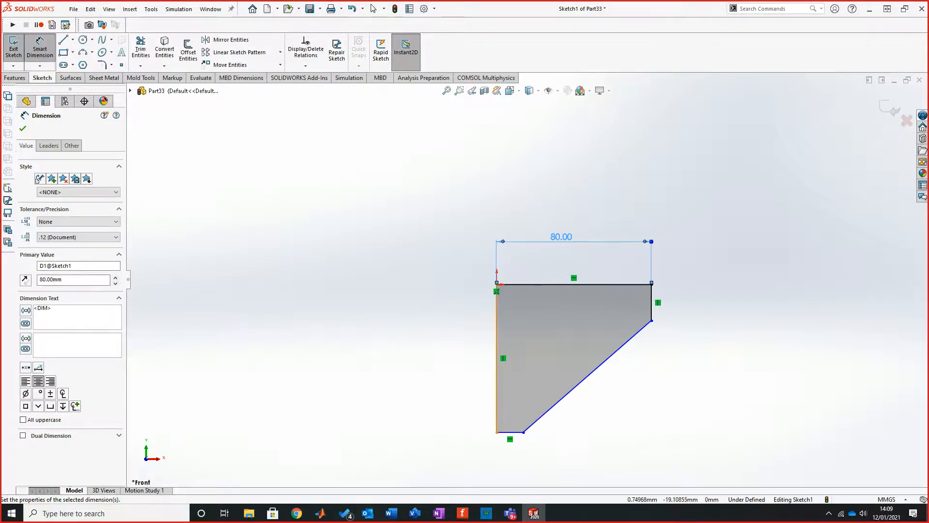
click(497, 387)
click(453, 358)
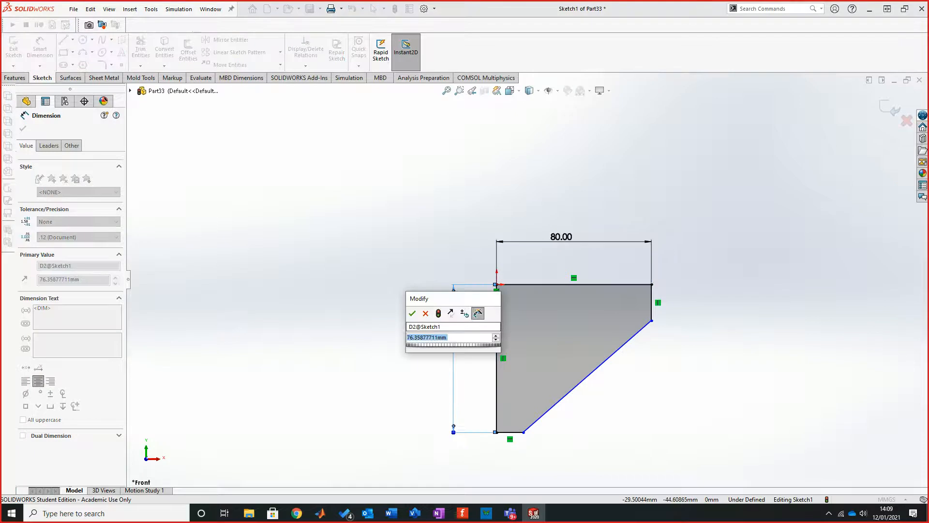
text(80)
key(Return)
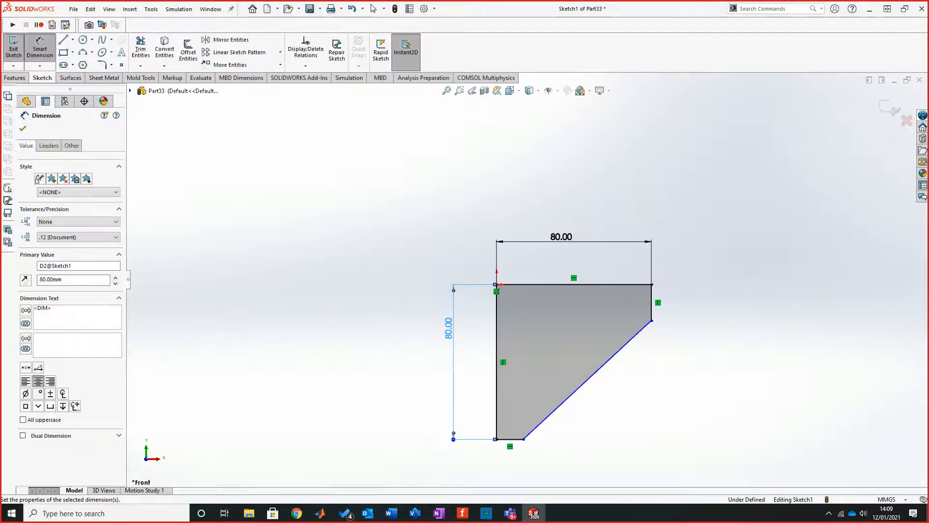
Step: Dimension the short vertical edge of the profile to 20 mm
scroll(643, 311, down, 1)
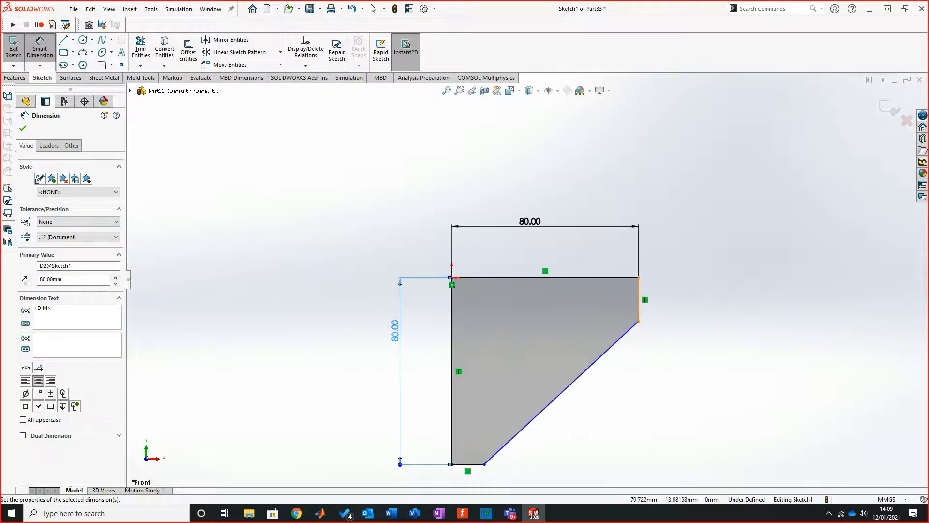
click(639, 300)
click(671, 300)
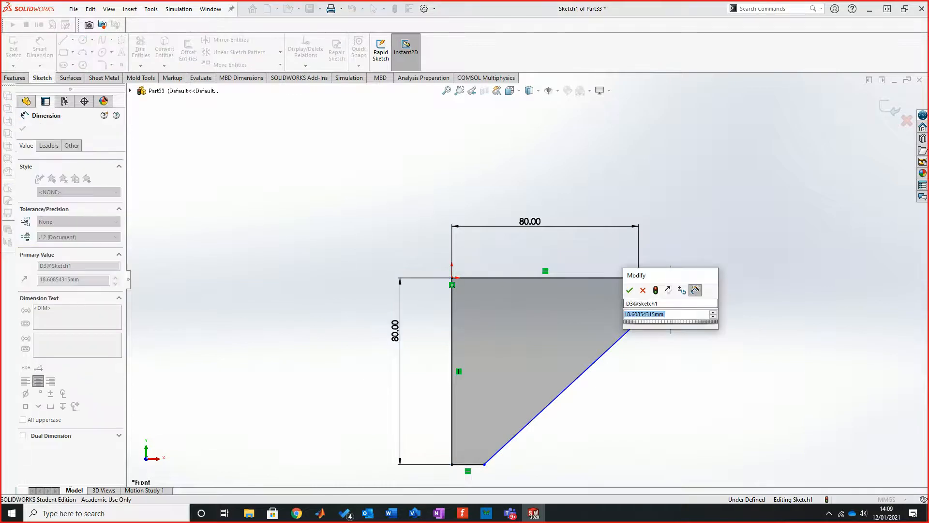
text(20)
key(Return)
click(470, 464)
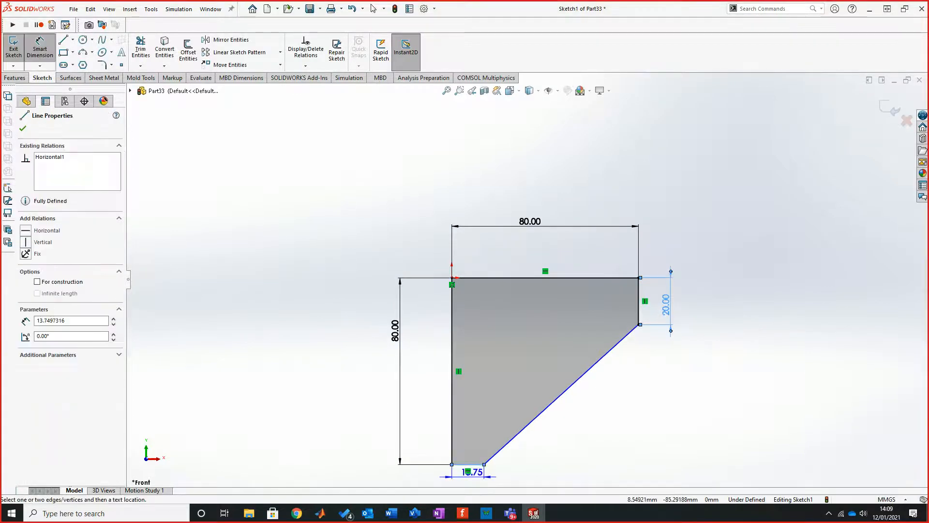
scroll(472, 470, up, 2)
click(495, 452)
scroll(499, 466, down, 2)
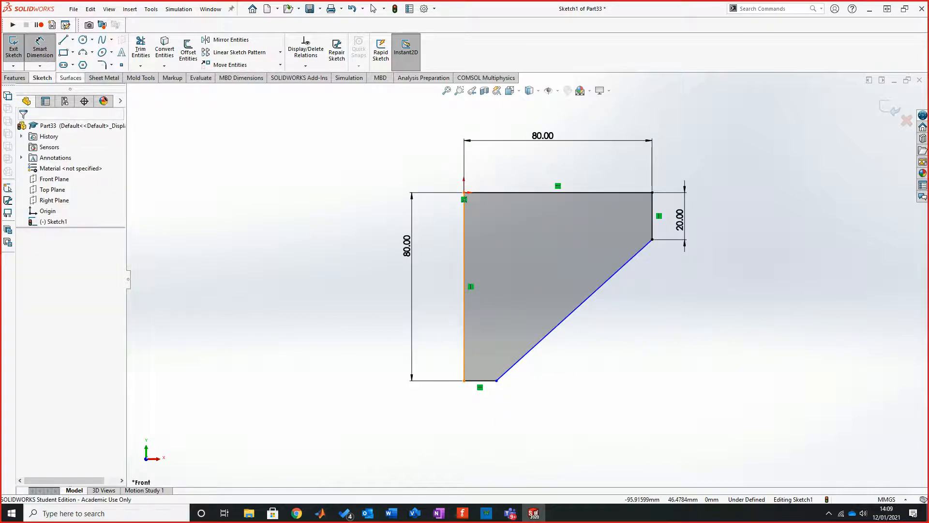
Step: Add an Equal relation between the short vertical edge and the short horizontal lower edge of the profile
click(373, 8)
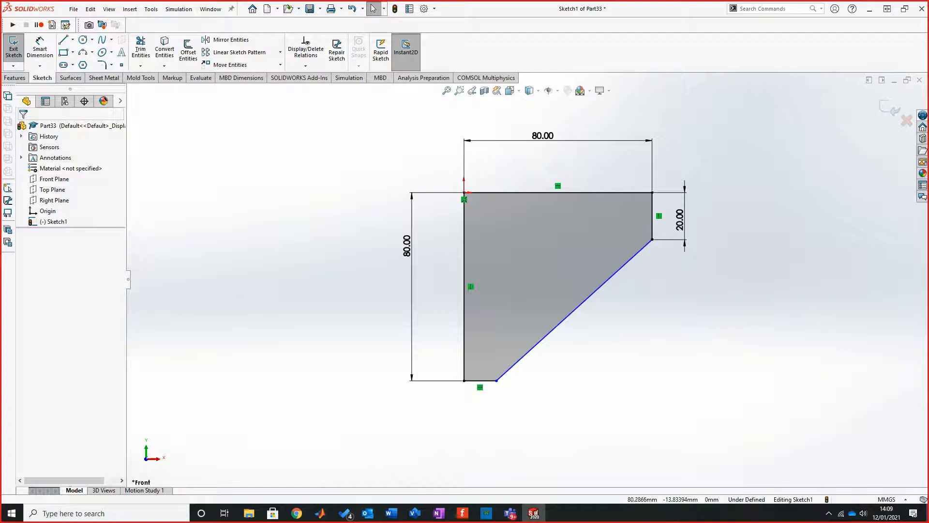
click(652, 215)
ctrl+click(481, 381)
click(26, 342)
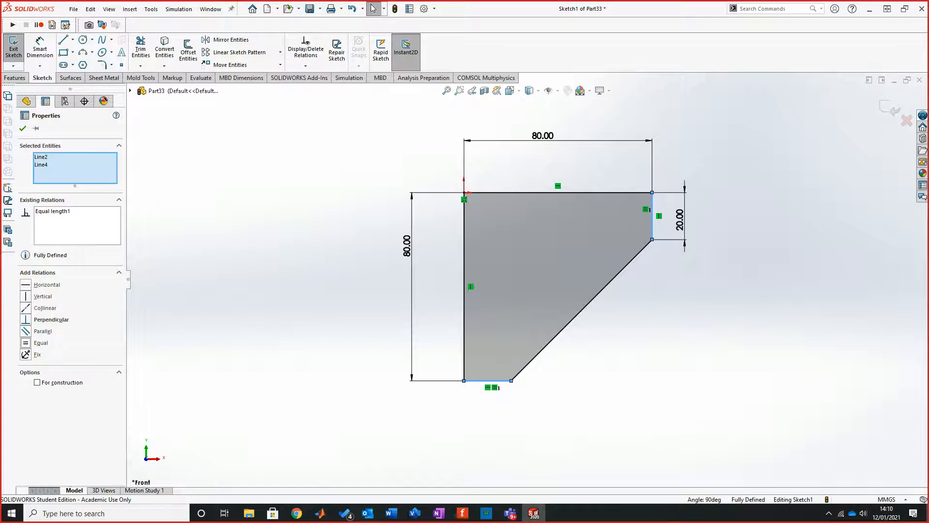
key(Escape)
Step: Extrude the profile as a Blind boss 20 mm deep from the sketch plane
scroll(713, 225, up, 2)
scroll(713, 225, down, 1)
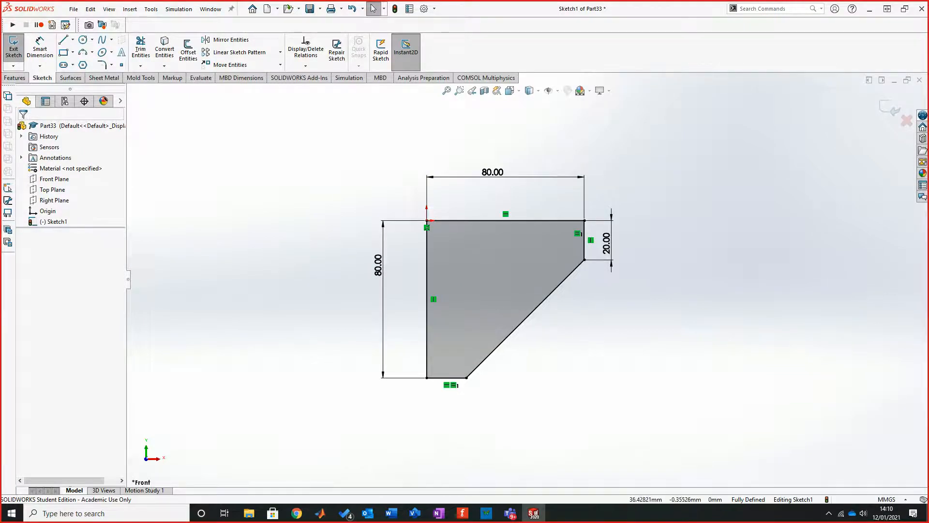
scroll(491, 209, down, 2)
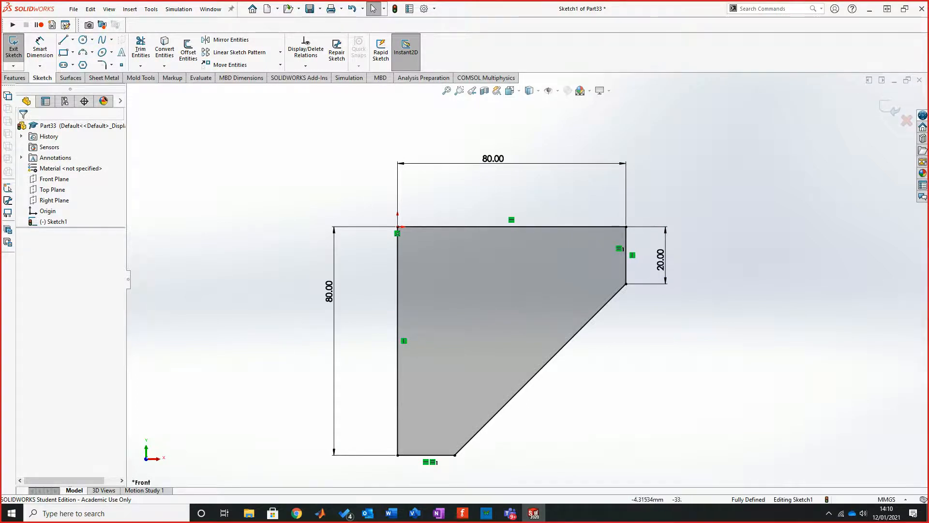
scroll(539, 316, up, 1)
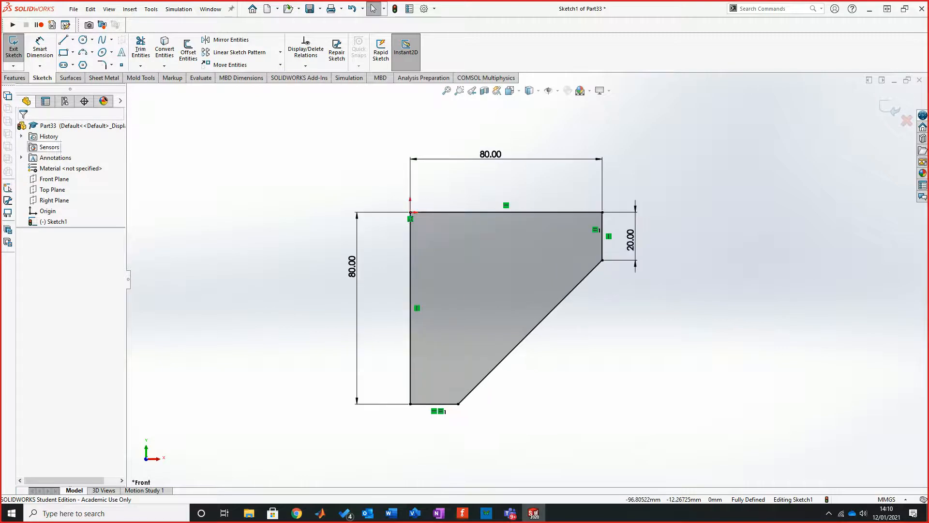
click(14, 78)
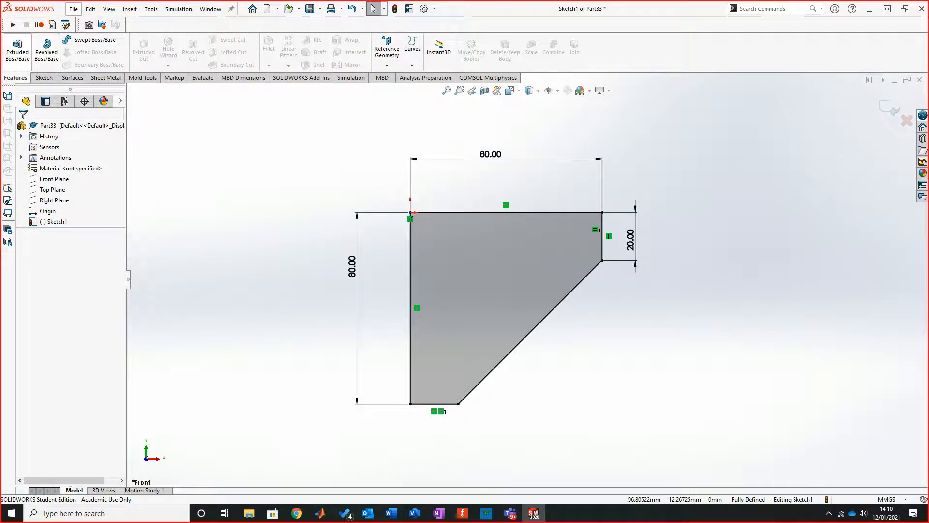
click(18, 48)
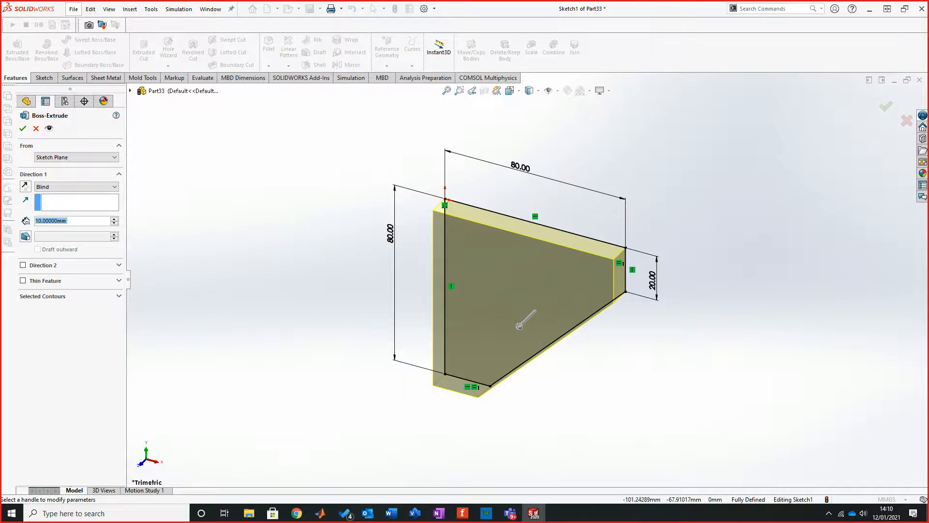
text(20)
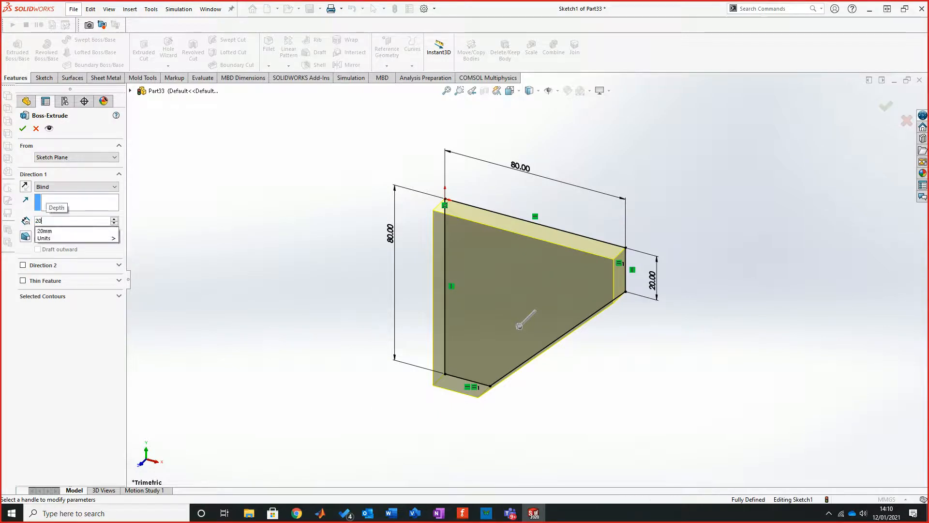
key(Return)
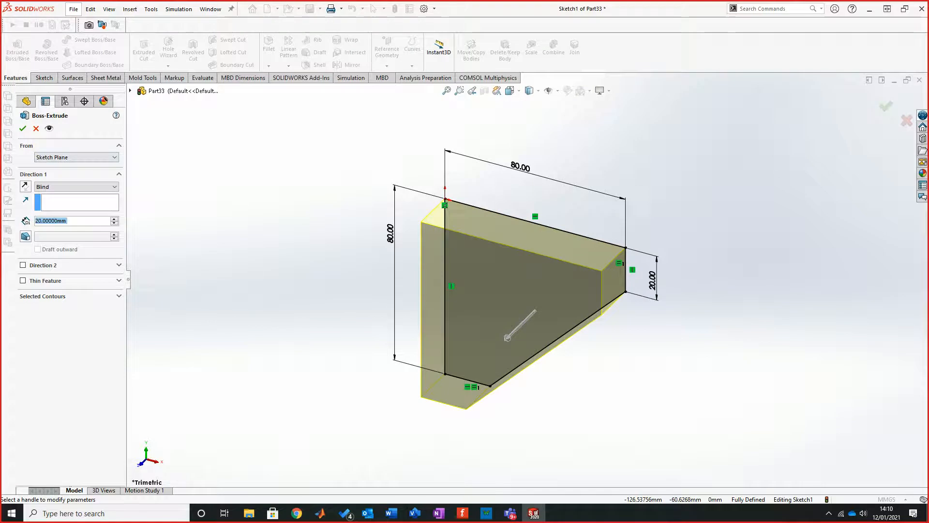
click(23, 128)
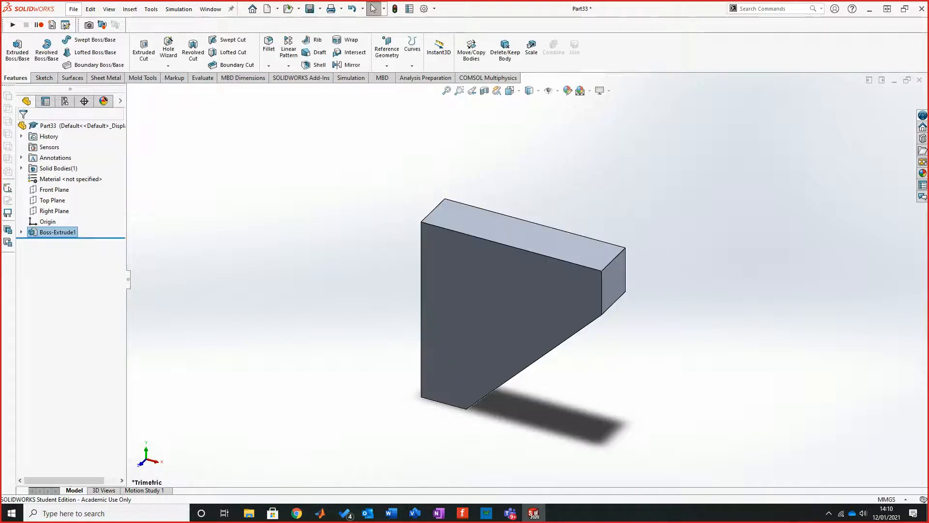
Step: Examine the extruded solid's front, upper and sloped faces from several angles
middle_drag(576, 309, 542, 295)
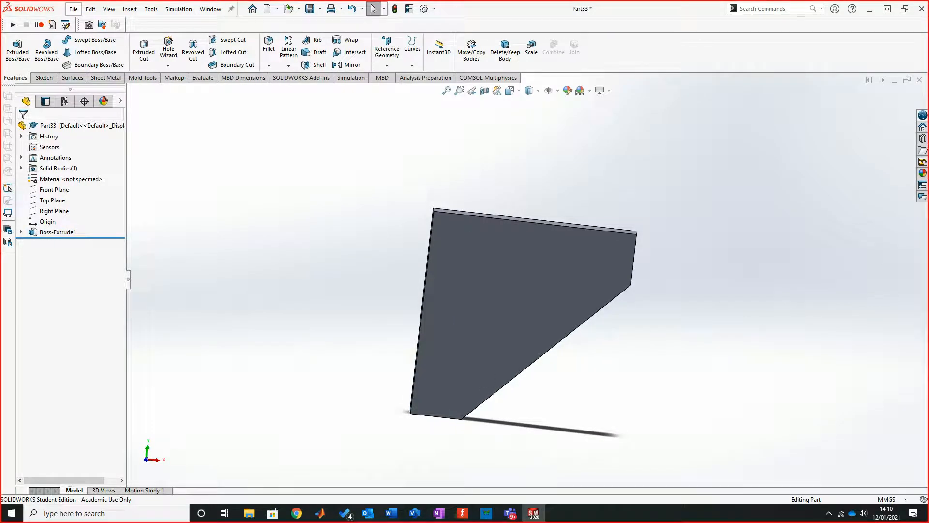
scroll(490, 263, down, 1)
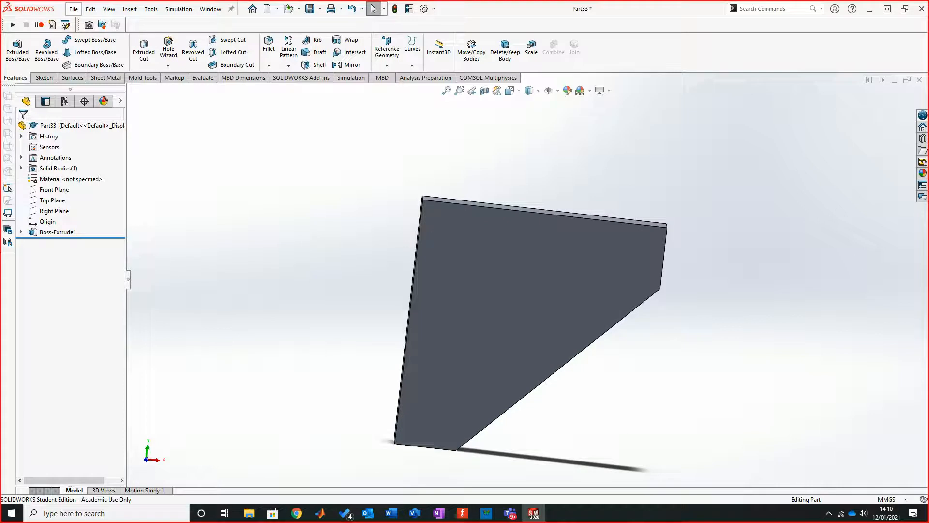
scroll(479, 229, down, 1)
middle_drag(518, 233, 472, 231)
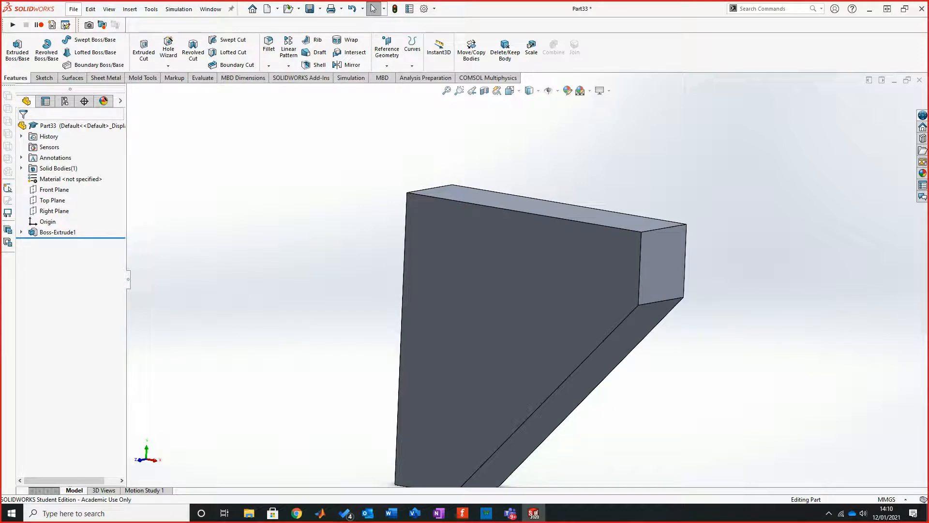
middle_drag(493, 290, 547, 281)
middle_drag(615, 273, 566, 285)
scroll(566, 285, up, 4)
scroll(581, 283, down, 1)
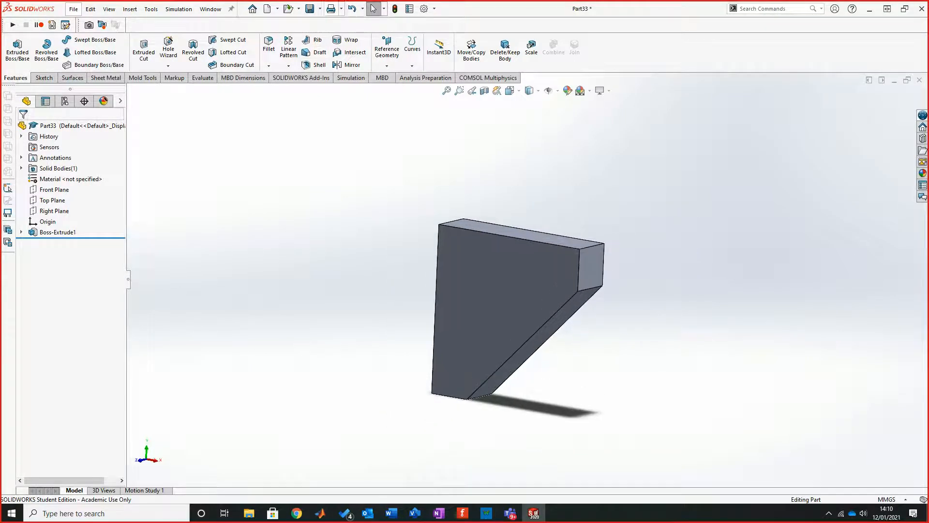
Step: Save the part as "wall bracket" in New folder on the Desktop
click(320, 9)
click(328, 33)
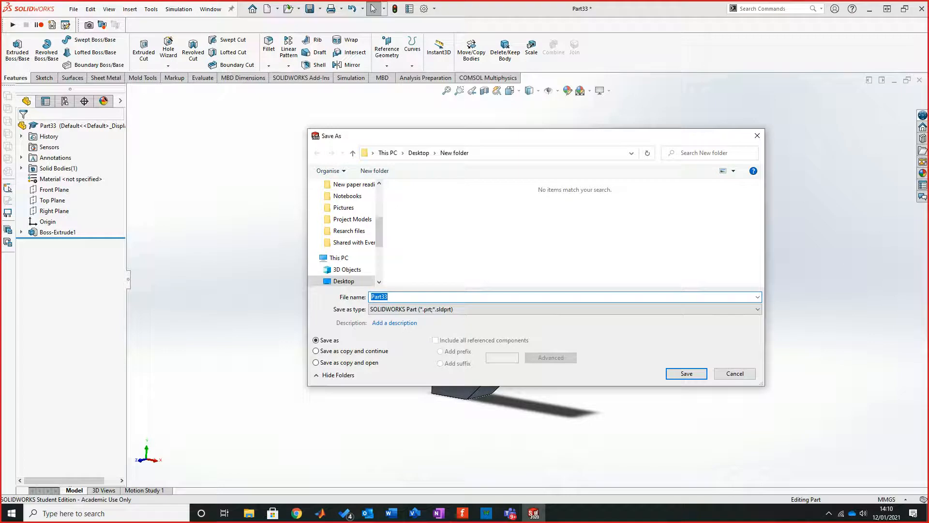
text(wall bracket)
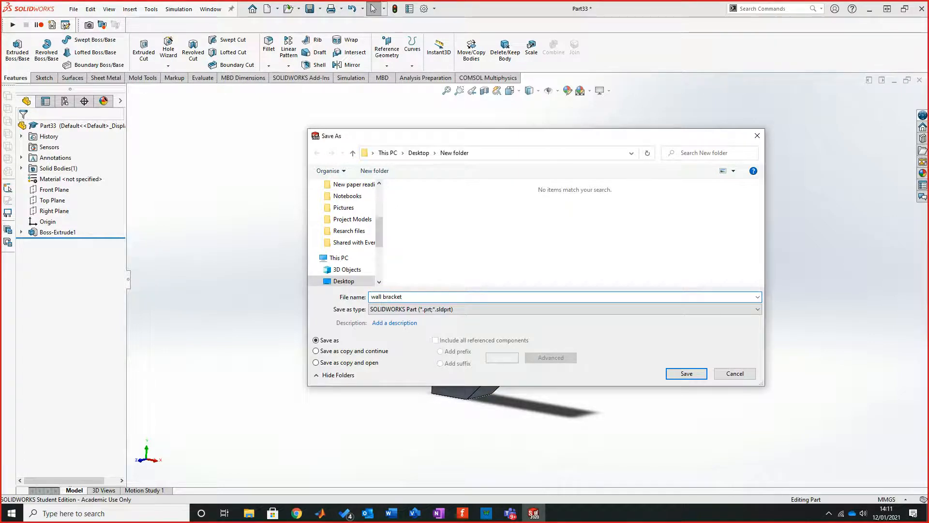
key(Return)
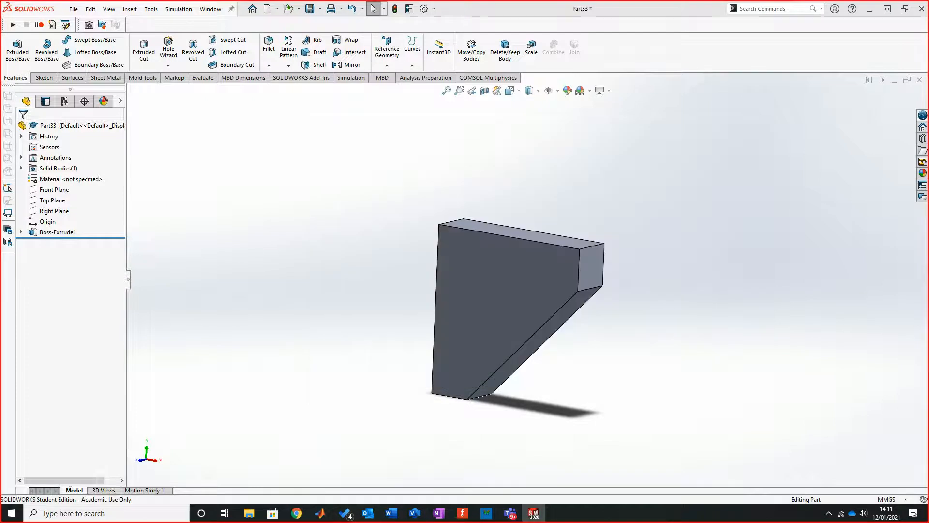
Step: Examine the bracket's front, end and tall vertical faces from several angles and distances
scroll(611, 287, down, 4)
scroll(523, 270, up, 2)
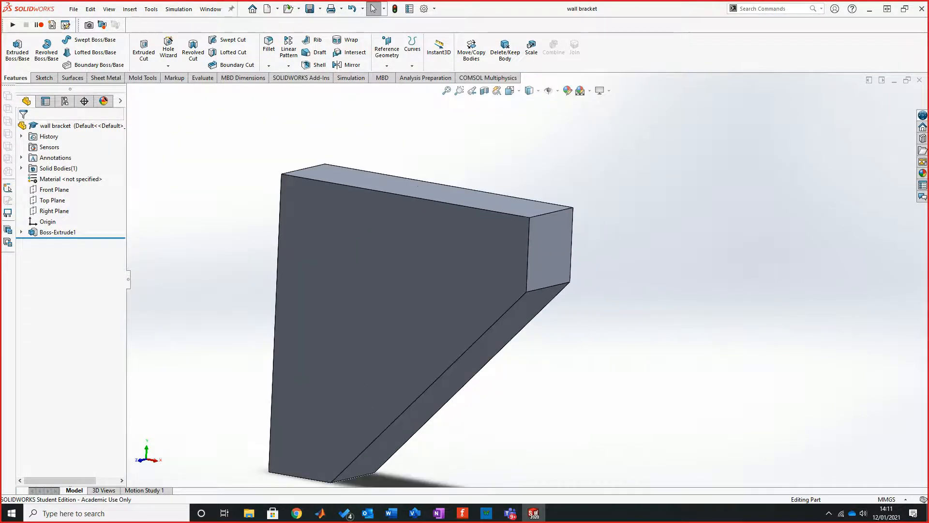
middle_drag(522, 270, 471, 282)
scroll(455, 309, up, 2)
scroll(403, 340, down, 2)
scroll(489, 290, up, 2)
scroll(450, 194, down, 2)
scroll(509, 397, up, 2)
scroll(509, 397, down, 2)
scroll(505, 266, up, 1)
scroll(499, 225, down, 2)
middle_drag(387, 290, 478, 305)
scroll(489, 291, up, 2)
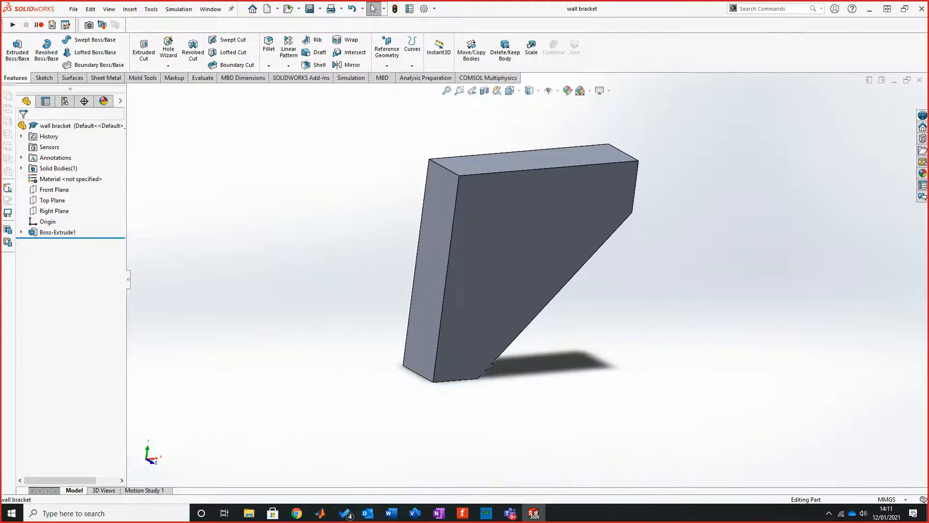
Step: Apply ABS from the Plastics category as the part's material
right_click(57, 179)
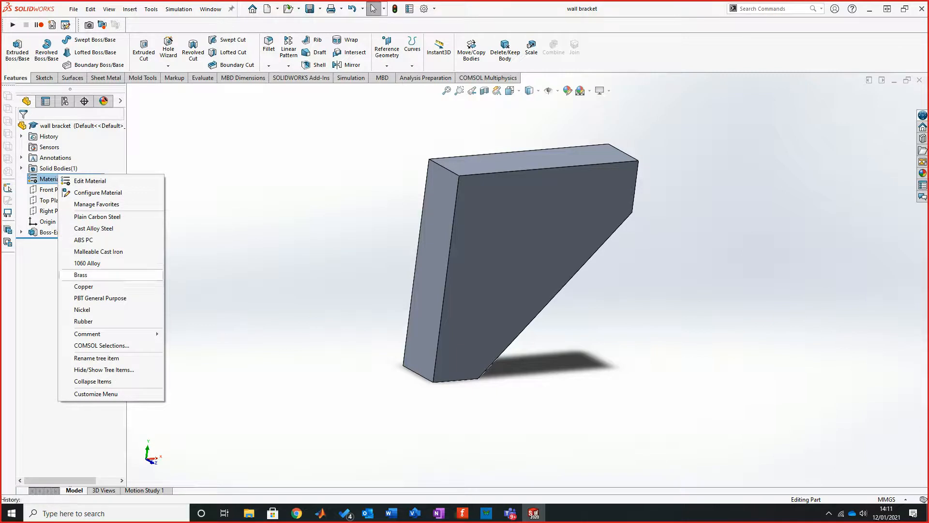
click(89, 180)
scroll(368, 304, down, 15)
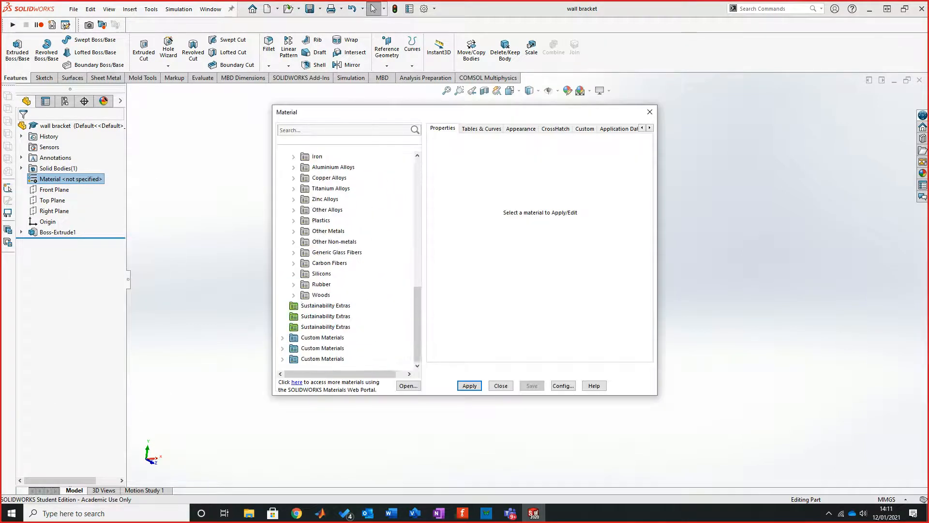
scroll(338, 257, up, 1)
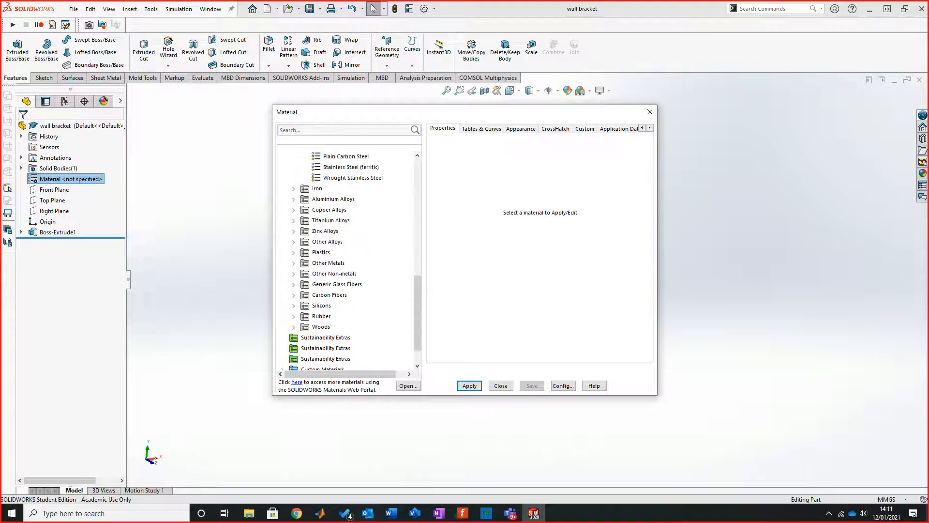
double_click(321, 252)
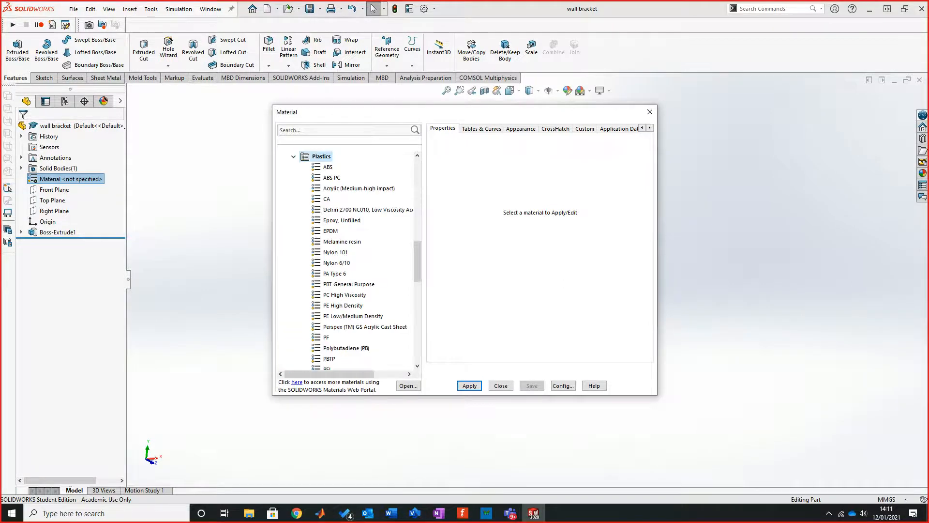
scroll(360, 261, down, 5)
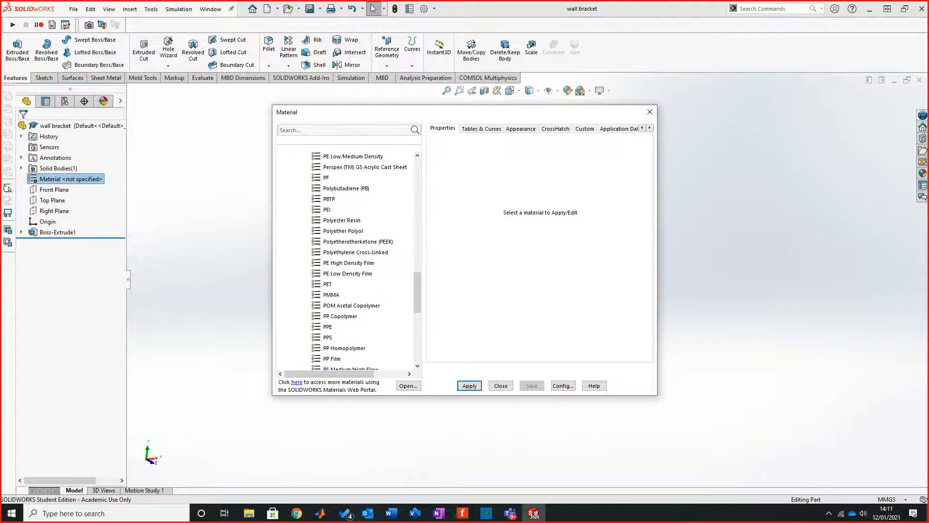
scroll(346, 261, up, 6)
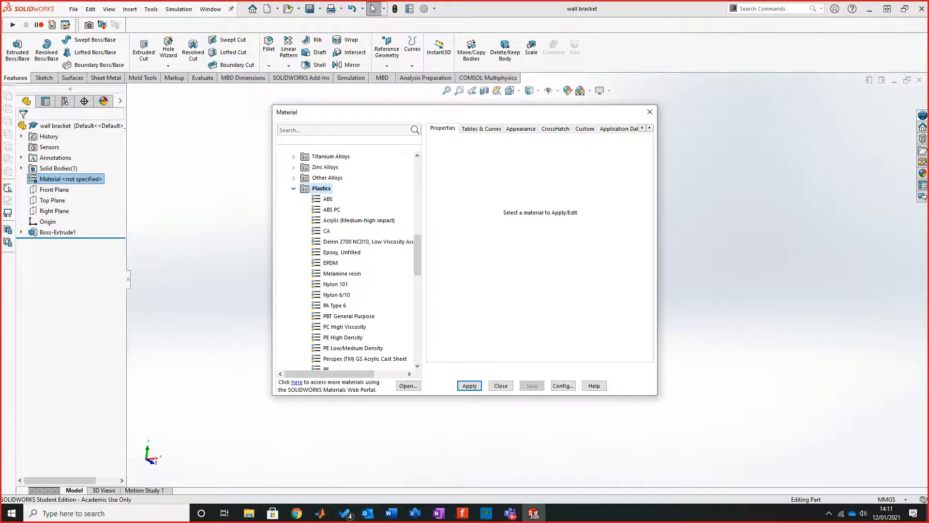
click(328, 199)
click(469, 386)
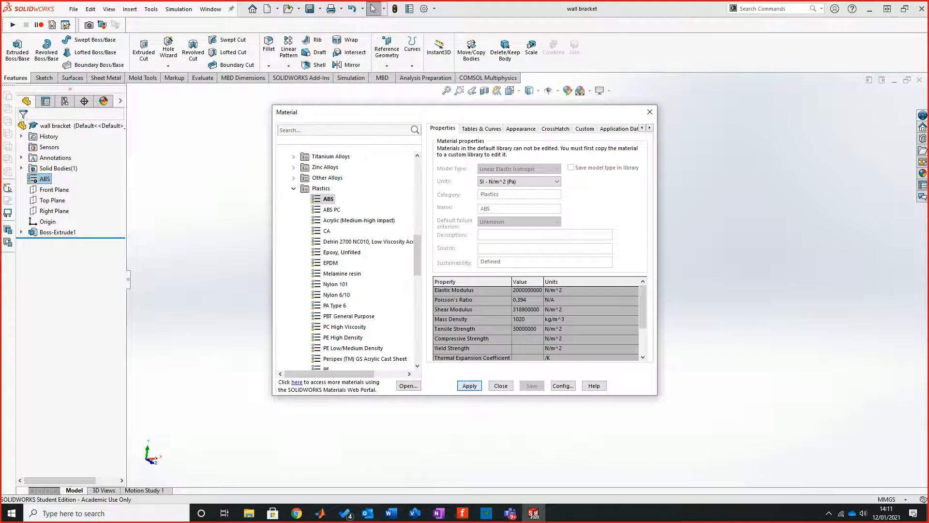
click(500, 386)
Step: Check the bracket's appearance and review the active add-ins for SOLIDWORKS Simulation
middle_drag(506, 314, 470, 315)
scroll(540, 157, up, 1)
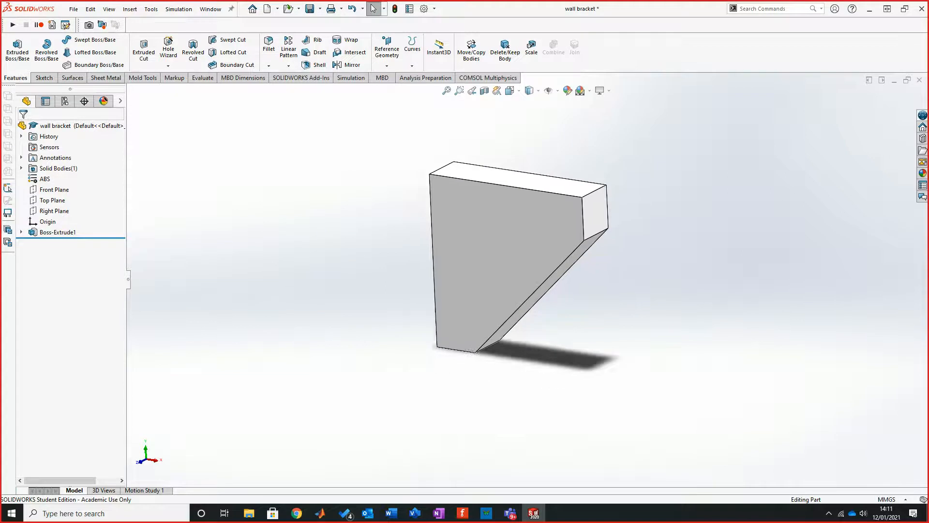
scroll(539, 158, down, 2)
middle_drag(539, 157, 504, 157)
middle_drag(554, 257, 578, 259)
scroll(578, 259, down, 1)
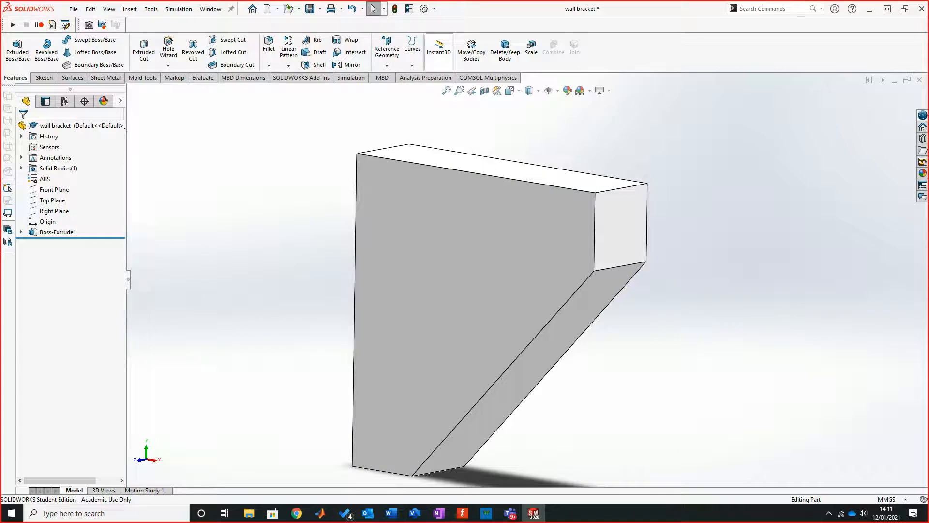
click(434, 8)
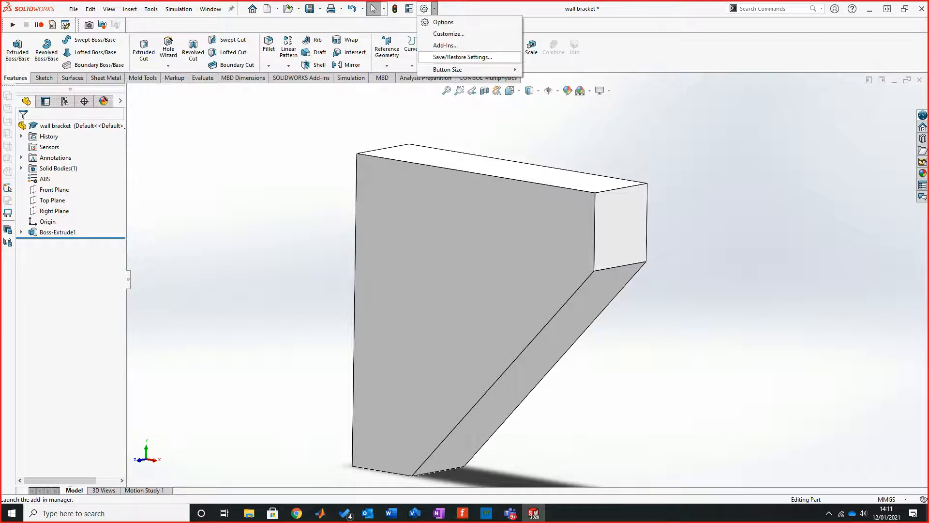
click(445, 45)
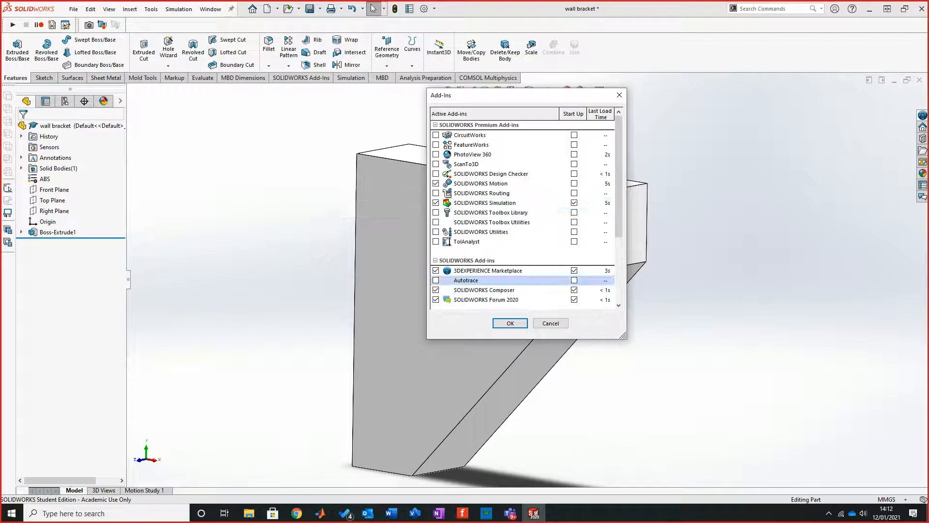
click(510, 323)
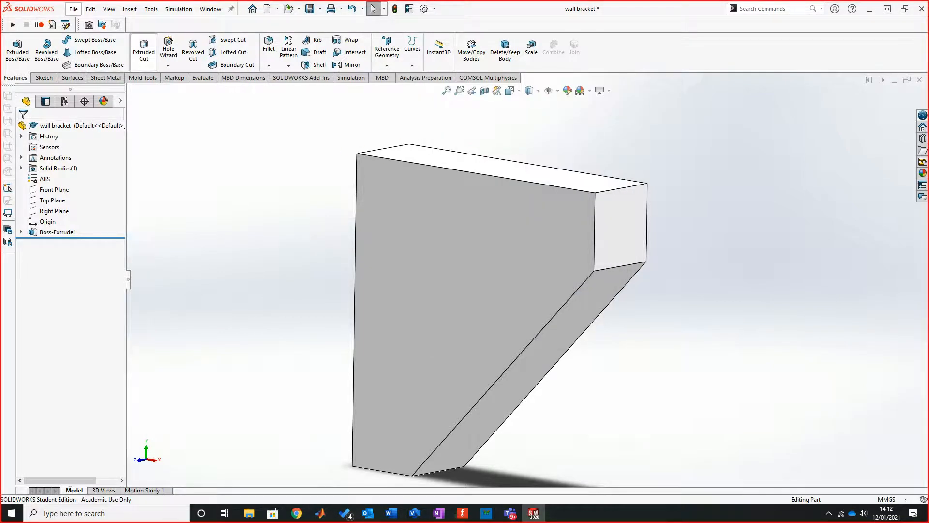
Step: Create a new simulation study of type Topology Study, keeping the name Topology Study 1
click(350, 78)
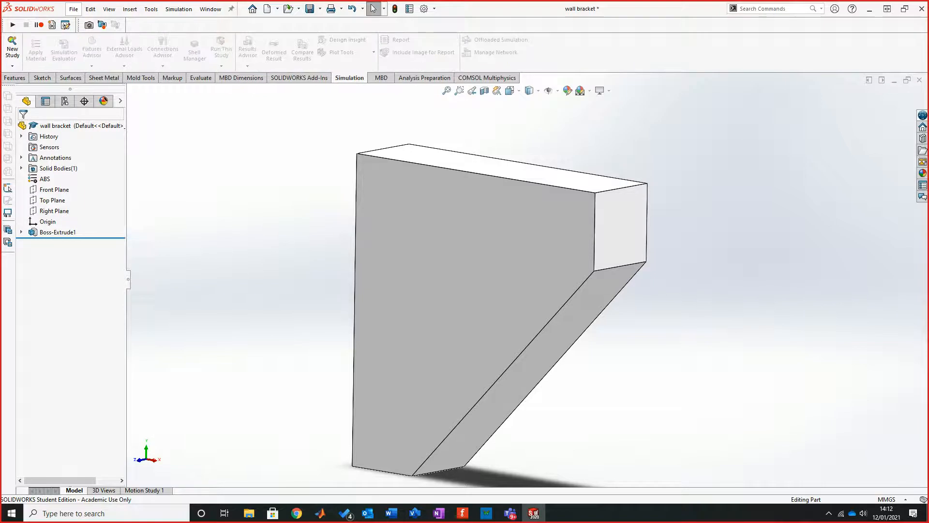
click(12, 66)
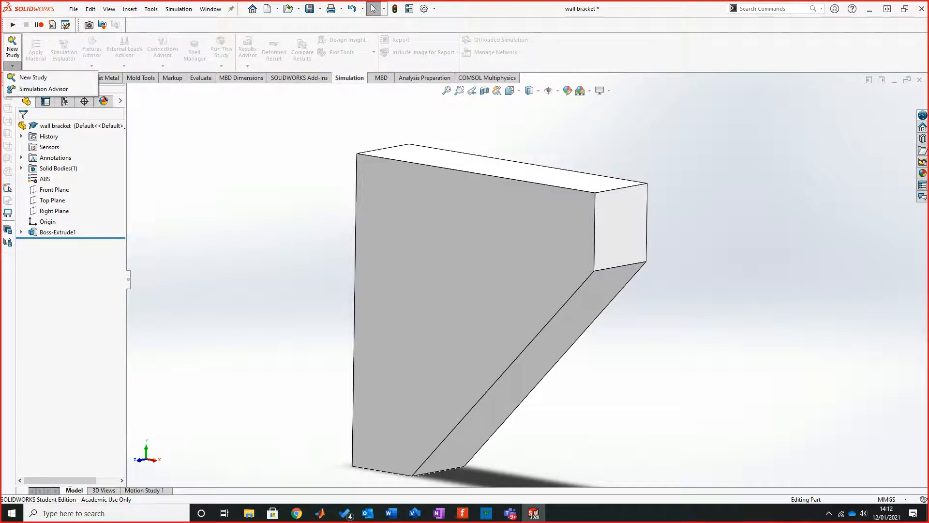
click(33, 77)
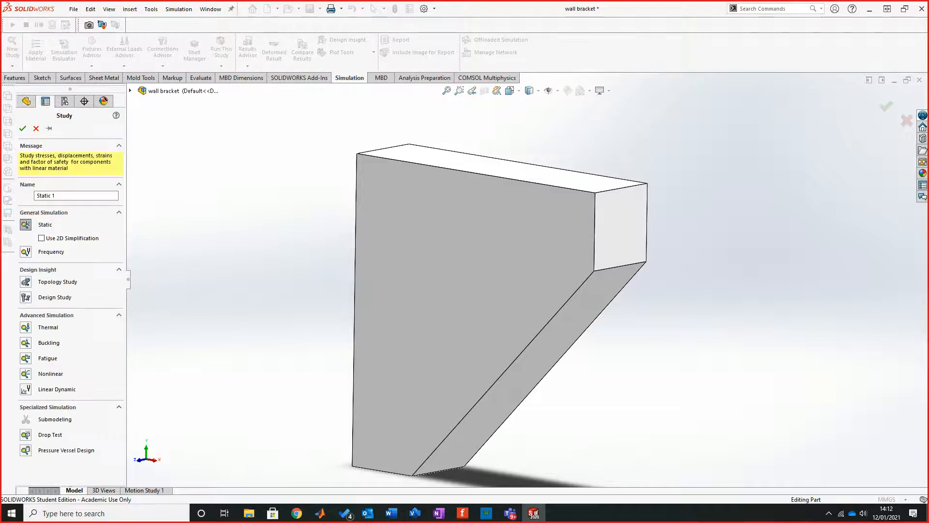
click(26, 297)
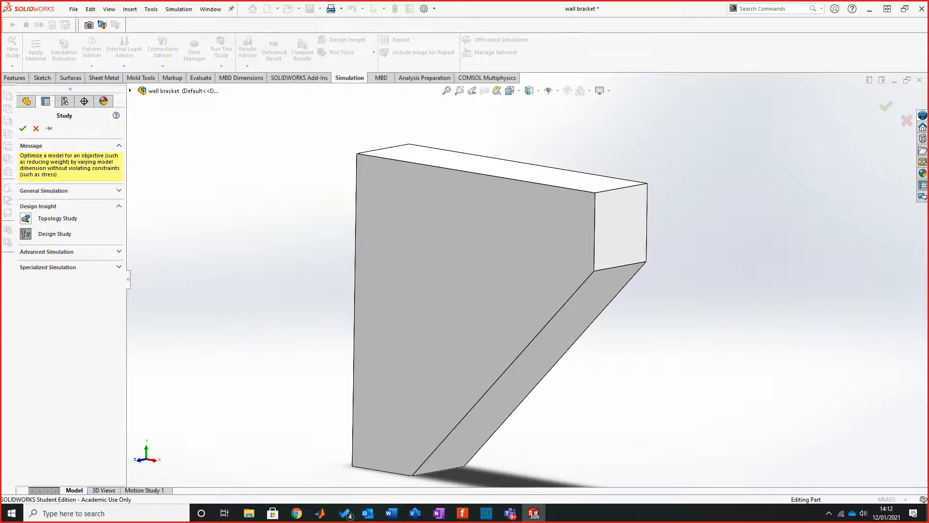
click(25, 218)
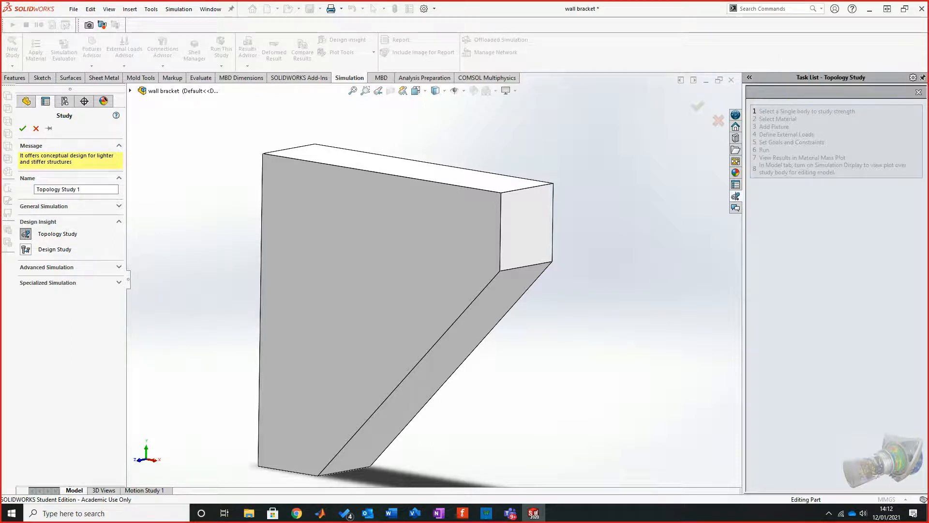
click(396, 246)
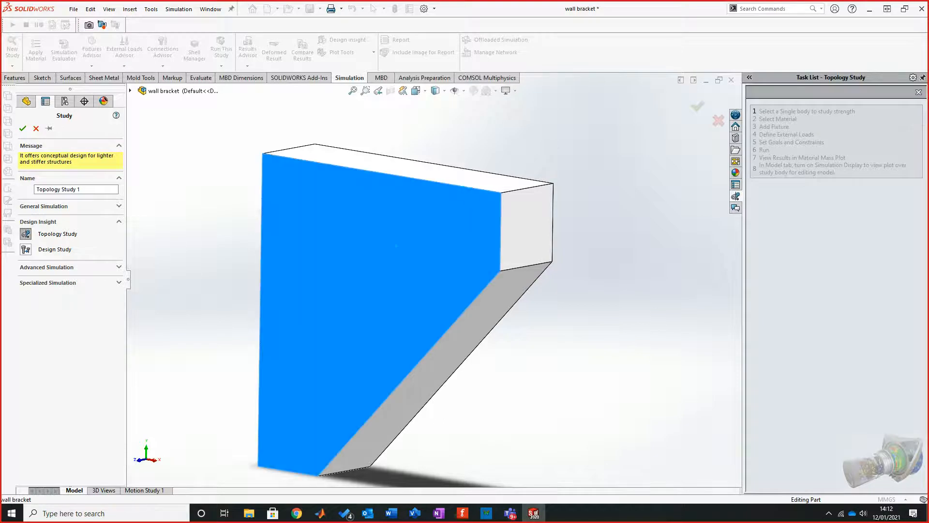
click(208, 184)
scroll(433, 281, up, 2)
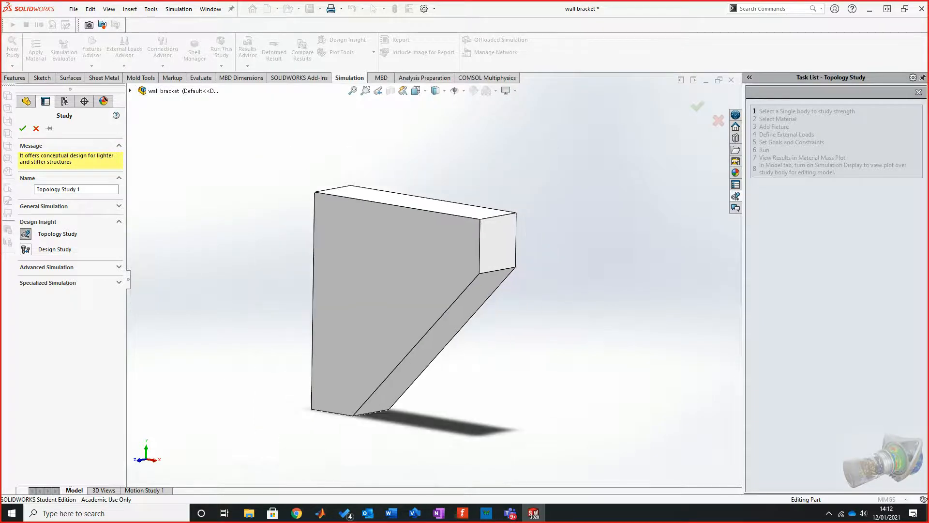
click(22, 128)
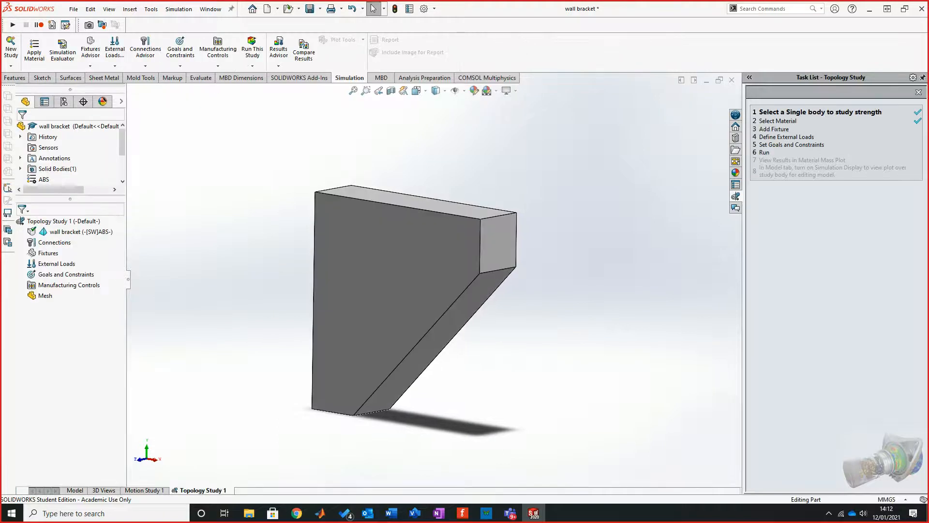
Step: Add a Fixed Geometry fixture on the bracket's tall vertical wall-side face
middle_drag(433, 290, 477, 313)
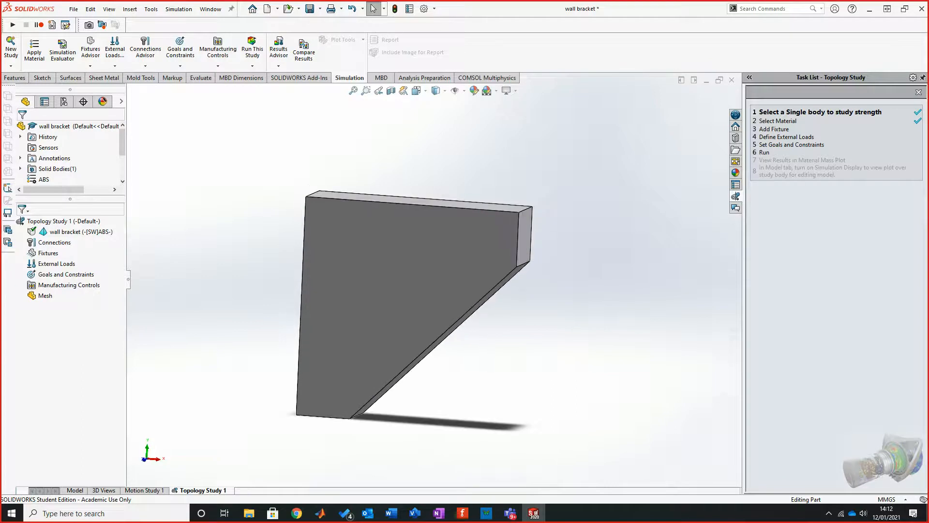
scroll(341, 227, down, 1)
middle_drag(341, 227, 453, 246)
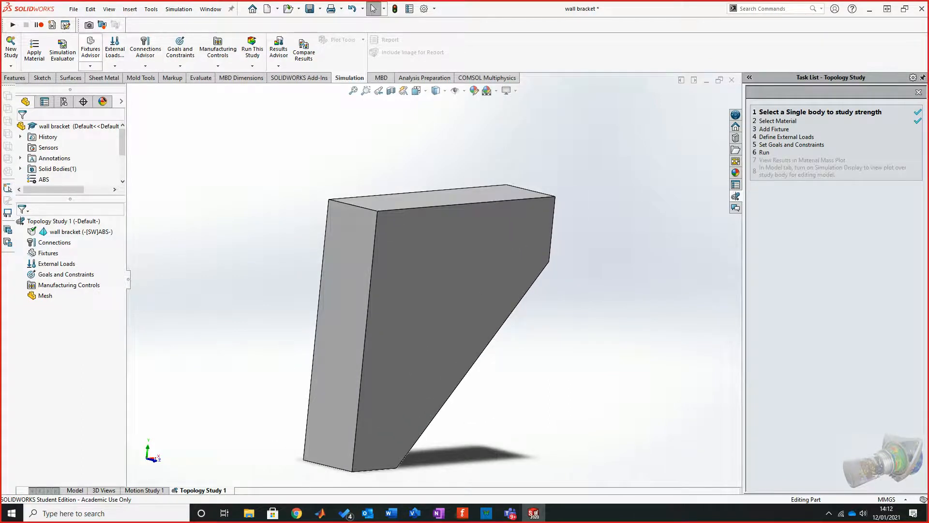
click(146, 66)
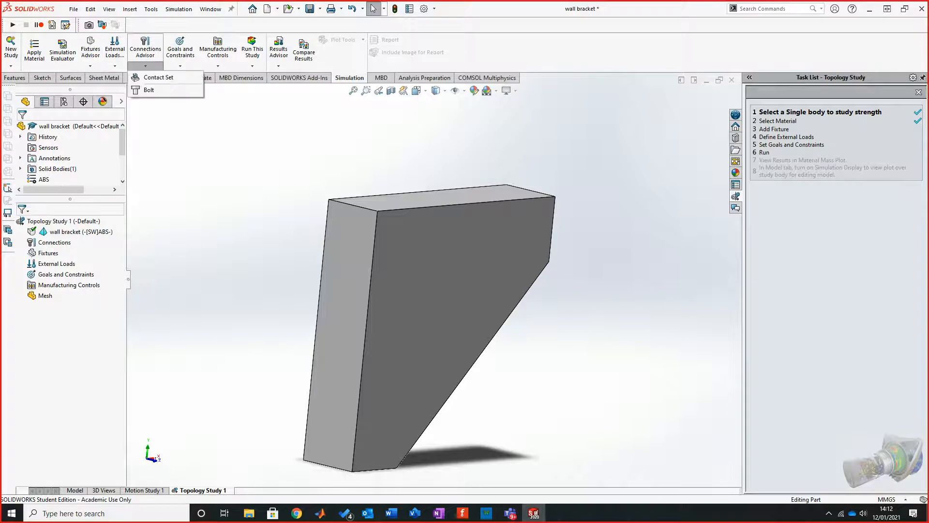
click(114, 66)
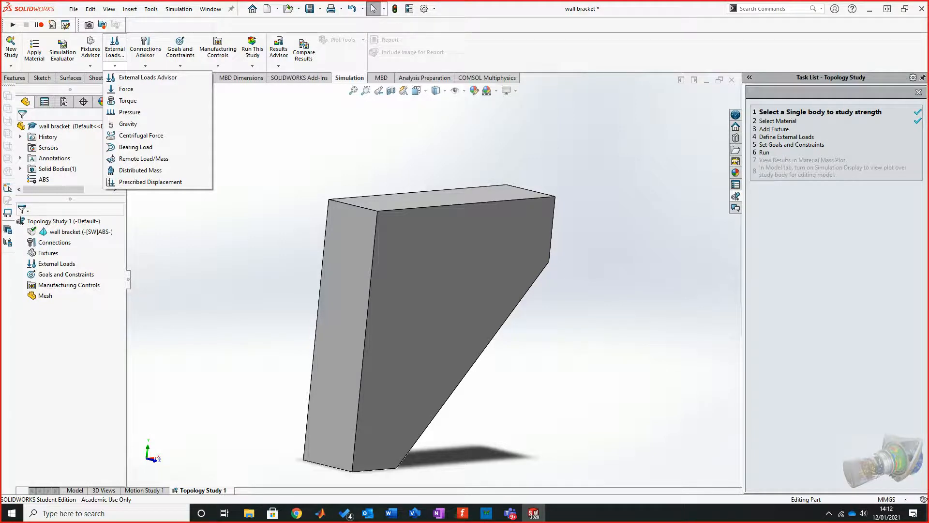
click(145, 66)
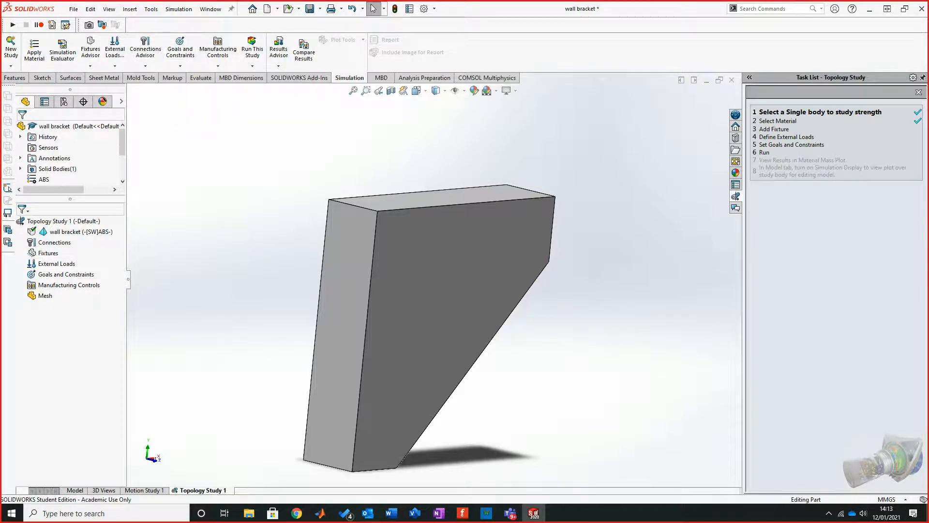
right_click(48, 252)
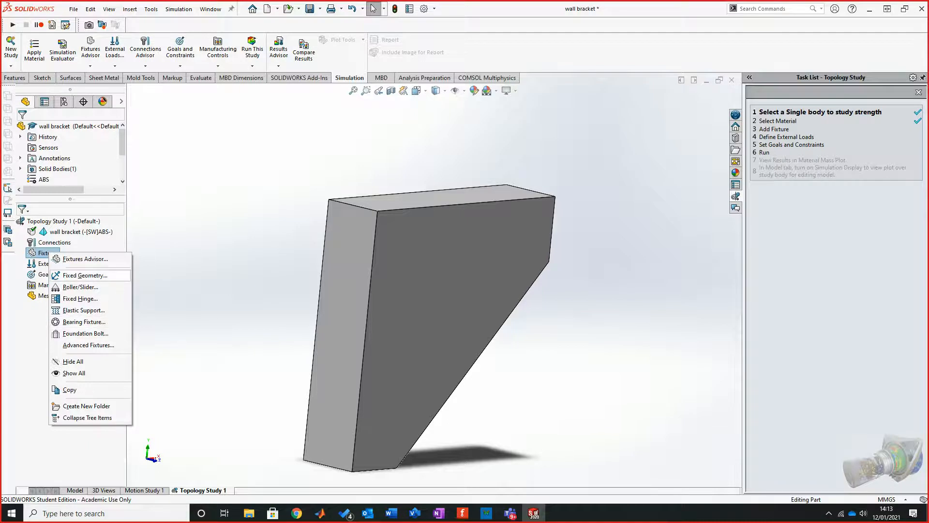
click(85, 275)
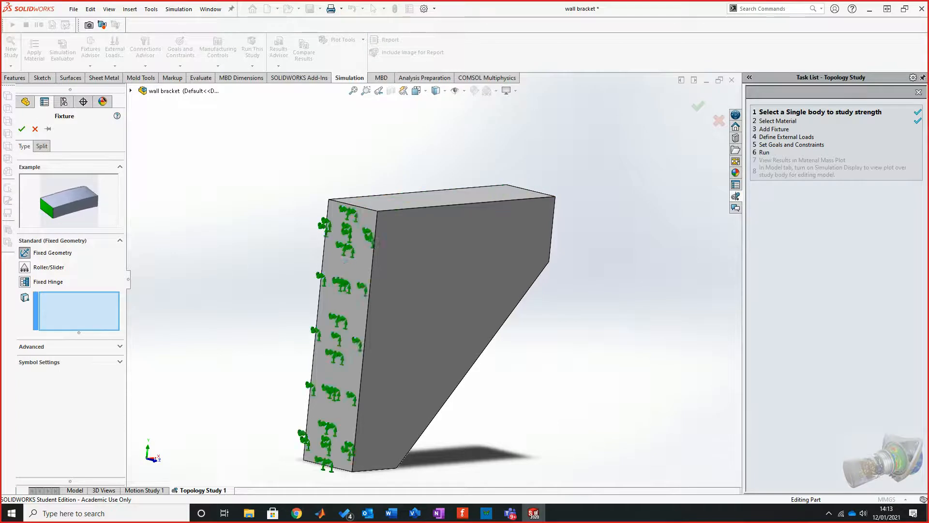
click(350, 262)
middle_drag(450, 285, 384, 311)
click(22, 128)
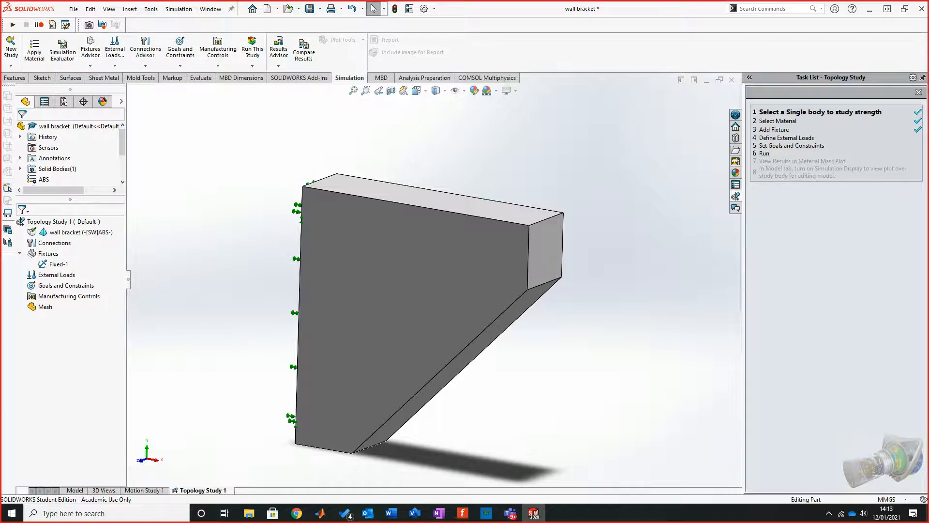
Step: Apply a 150 N force normal to the bracket's top face
click(114, 66)
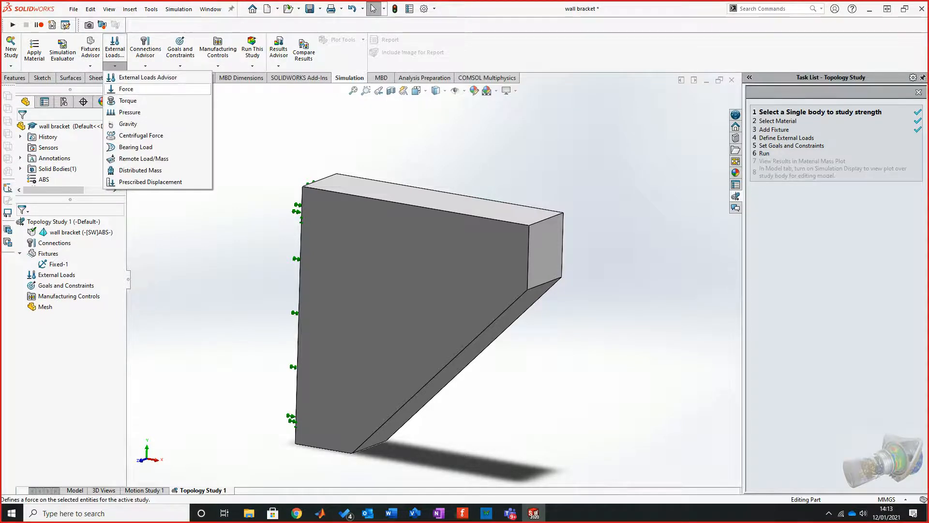
click(126, 89)
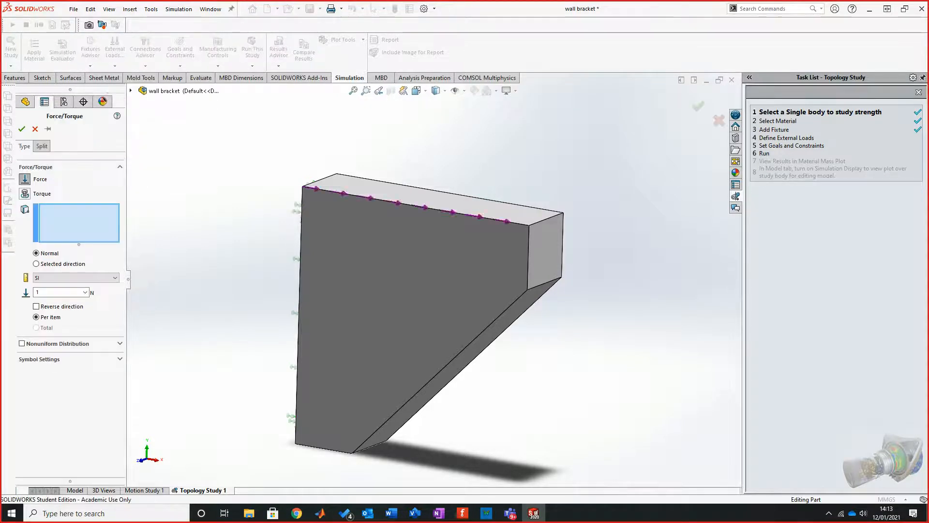
click(451, 195)
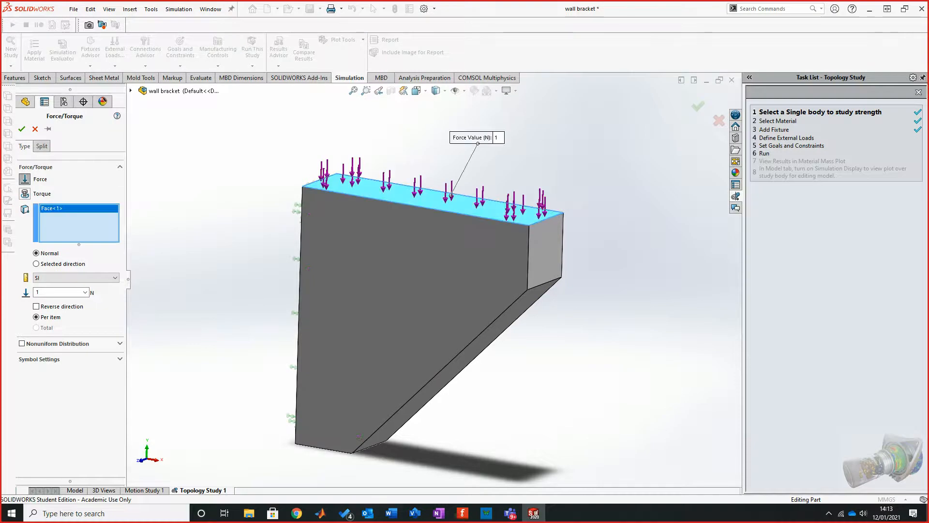
double_click(43, 292)
text(150)
key(Return)
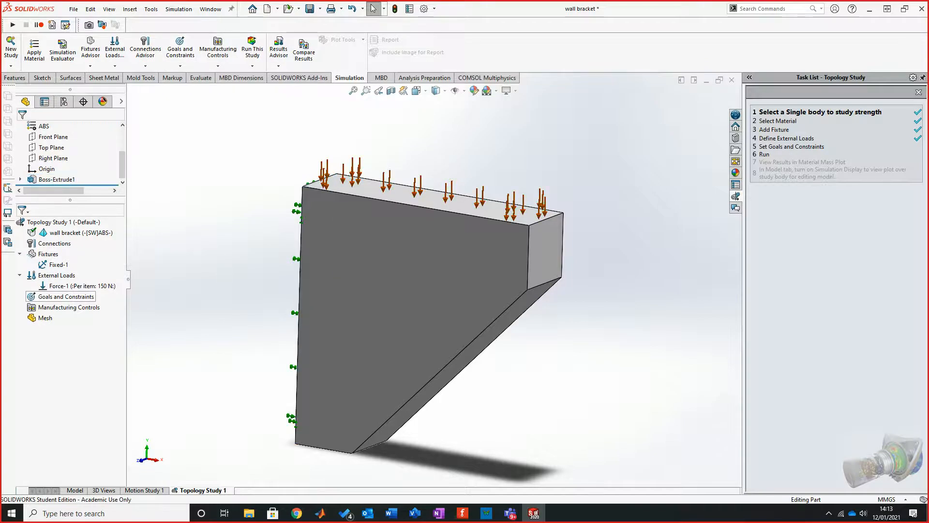
Step: Start defining the study's goals and constraints with a Minimize Mass goal and a mass reduction of 60 percent
right_click(77, 297)
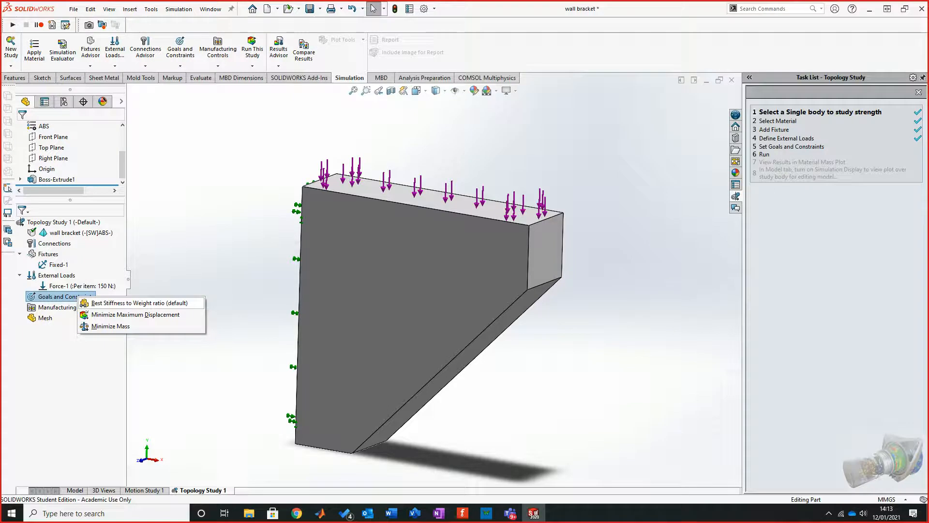
click(135, 302)
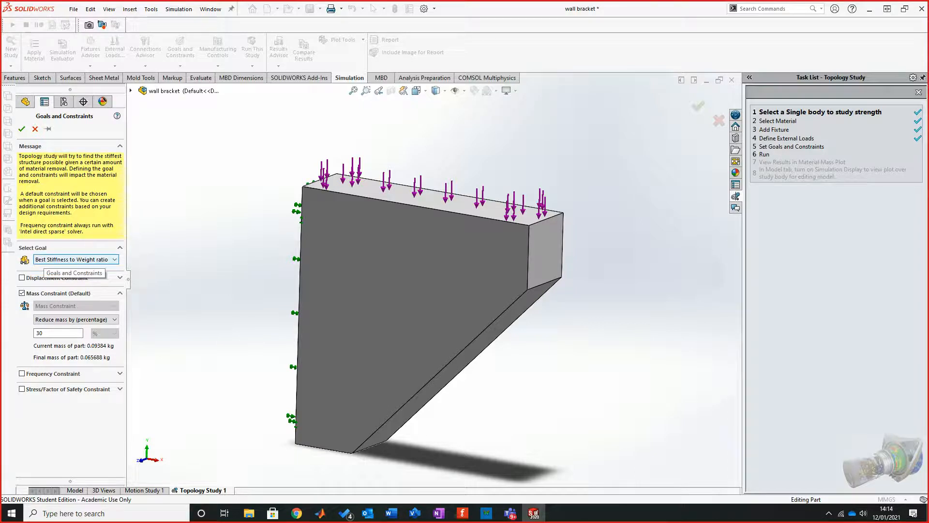
click(72, 259)
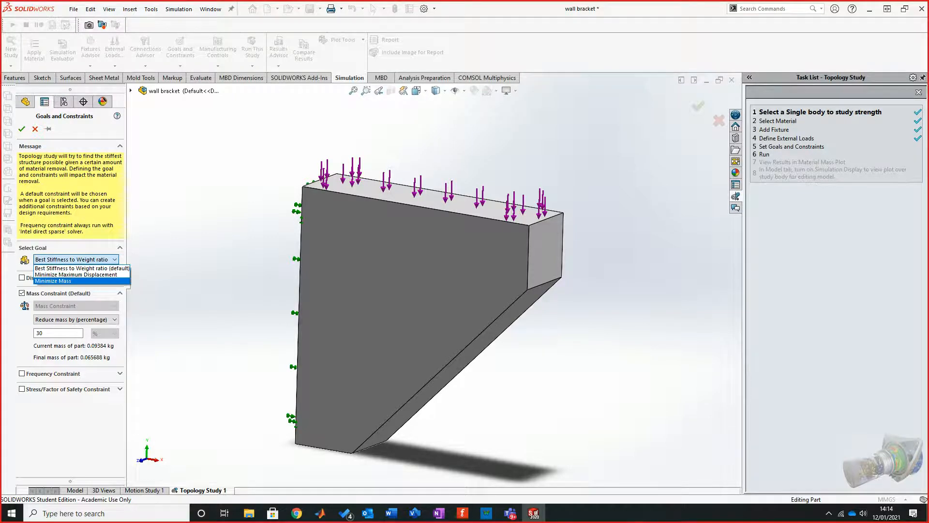
click(53, 281)
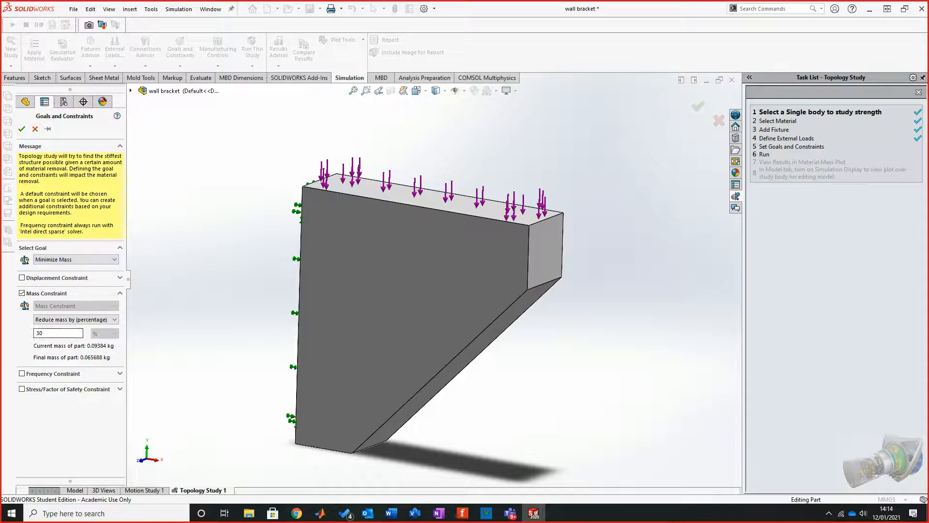
double_click(40, 332)
text(60)
Step: Enable the stress/factor of safety constraint, switch it to Factor of Safety Constraint, and disable the constraint again
click(119, 388)
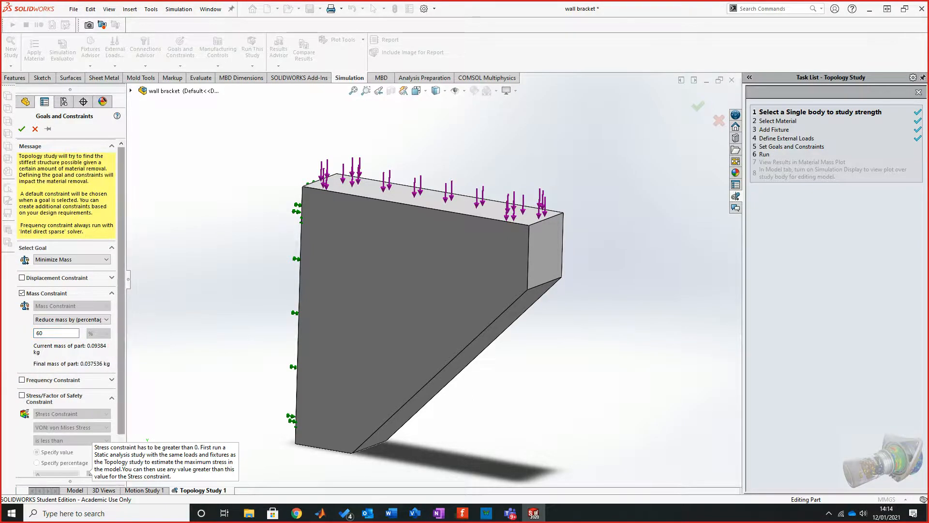
scroll(68, 309, down, 2)
click(22, 356)
click(87, 374)
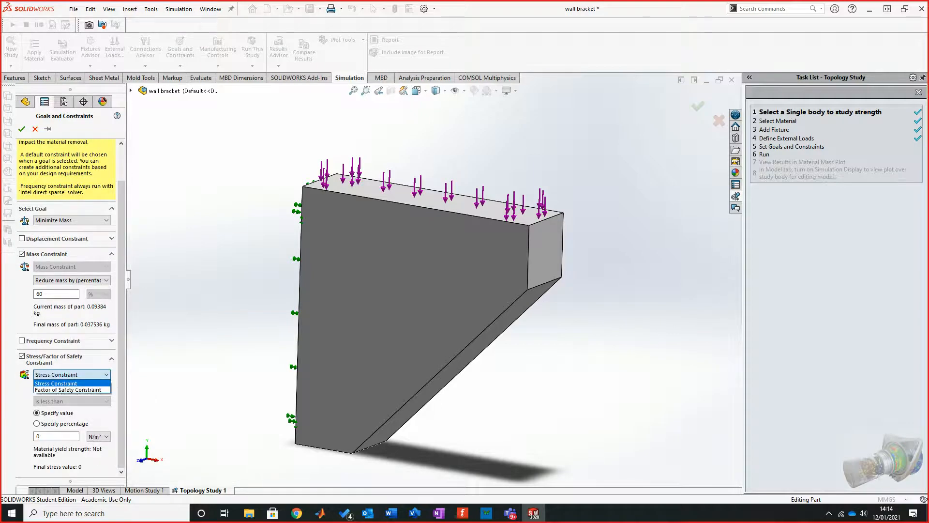
click(67, 389)
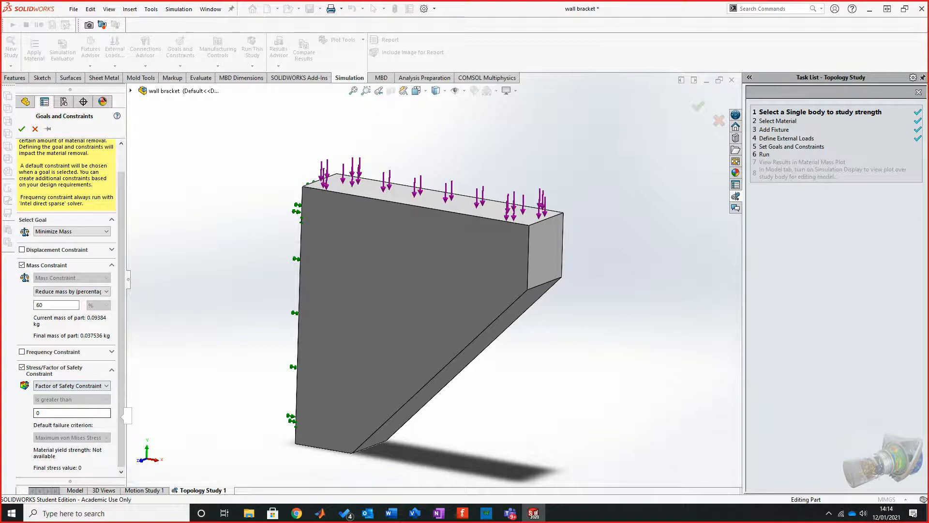
double_click(39, 412)
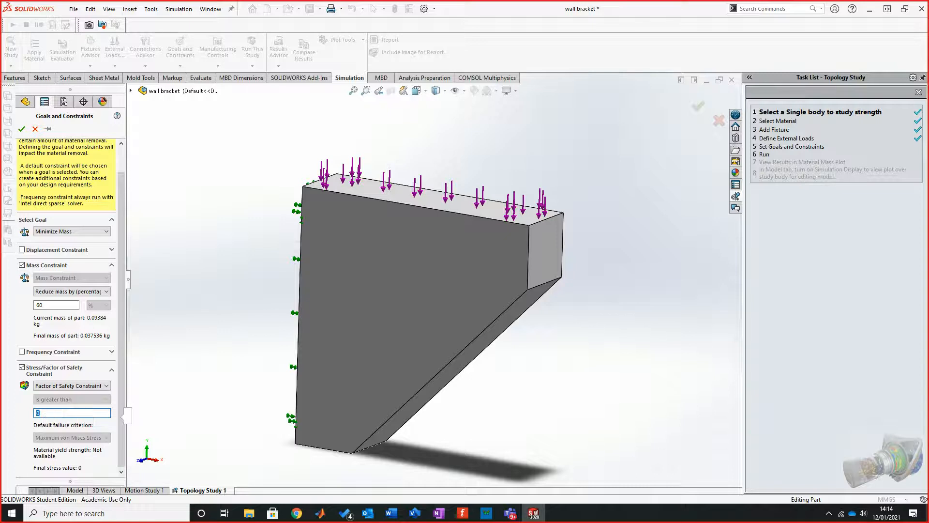
click(22, 368)
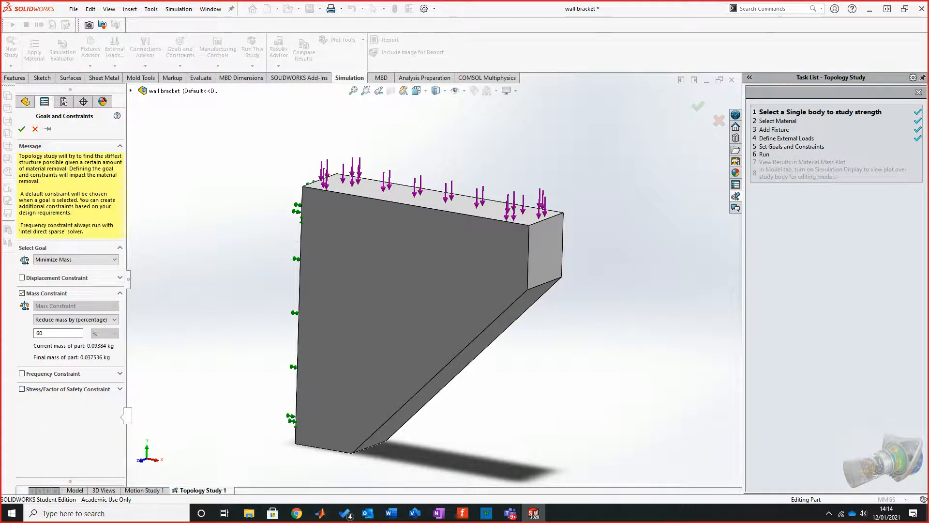
Step: Review the frequency and displacement constraint options and try to accept the Minimize Mass goal with only the mass constraint
click(120, 373)
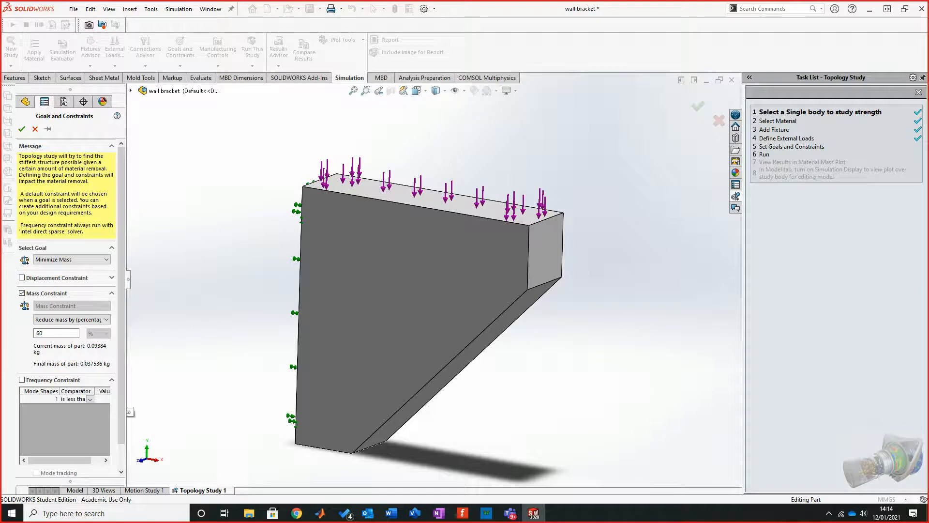
click(112, 380)
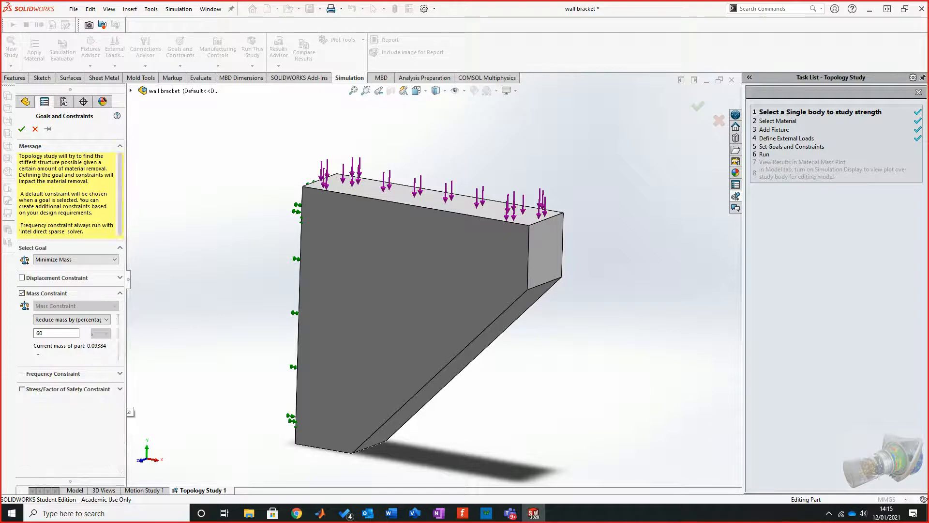
click(120, 278)
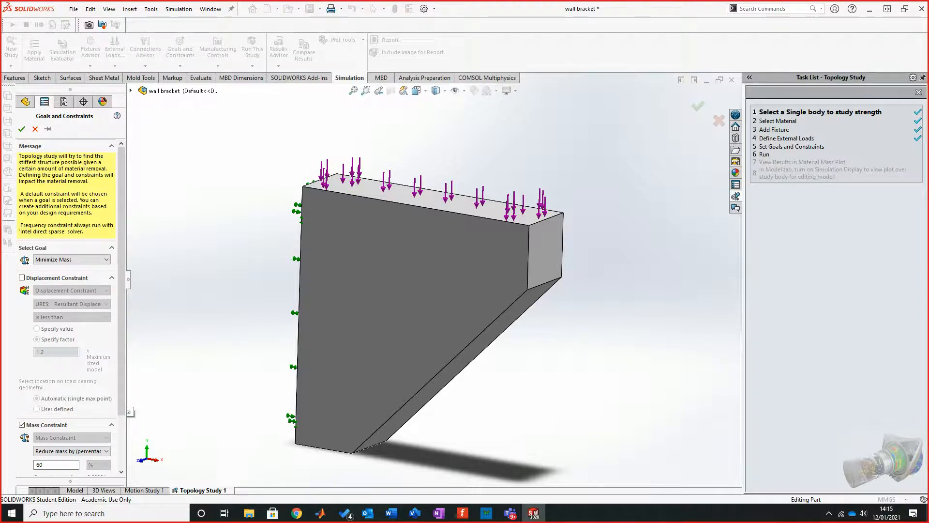
click(112, 278)
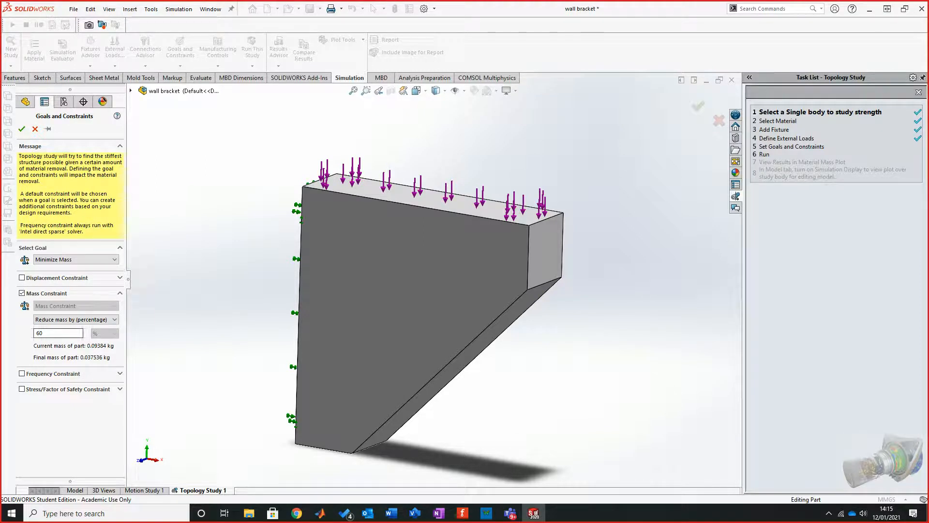
click(22, 129)
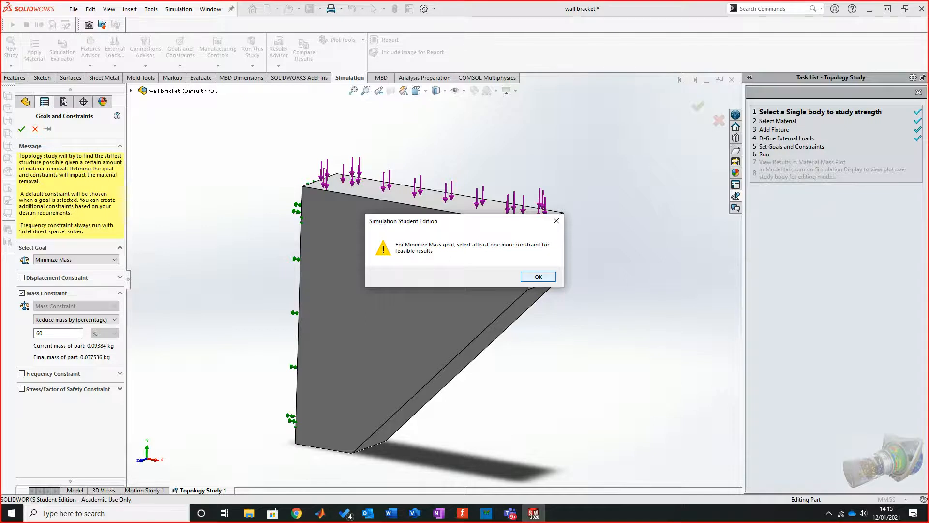
key(Return)
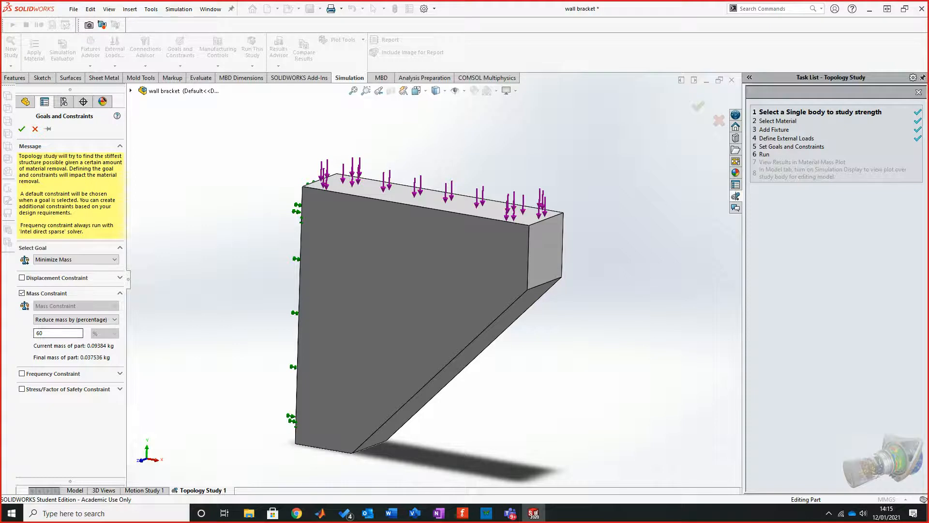
Step: Try to accept the goal with an added factor of safety constraint of greater than 1
click(22, 389)
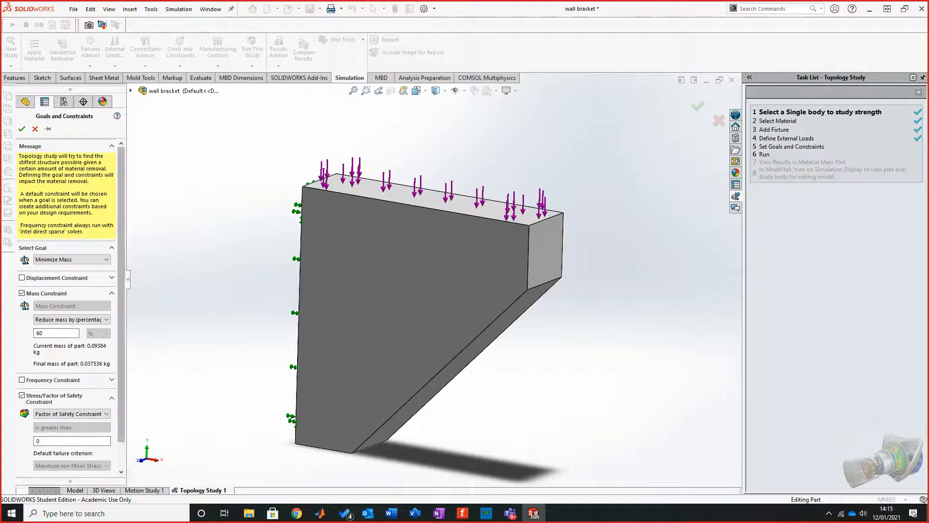
drag(121, 412, 121, 440)
click(72, 385)
click(72, 401)
key(Tab)
text(1)
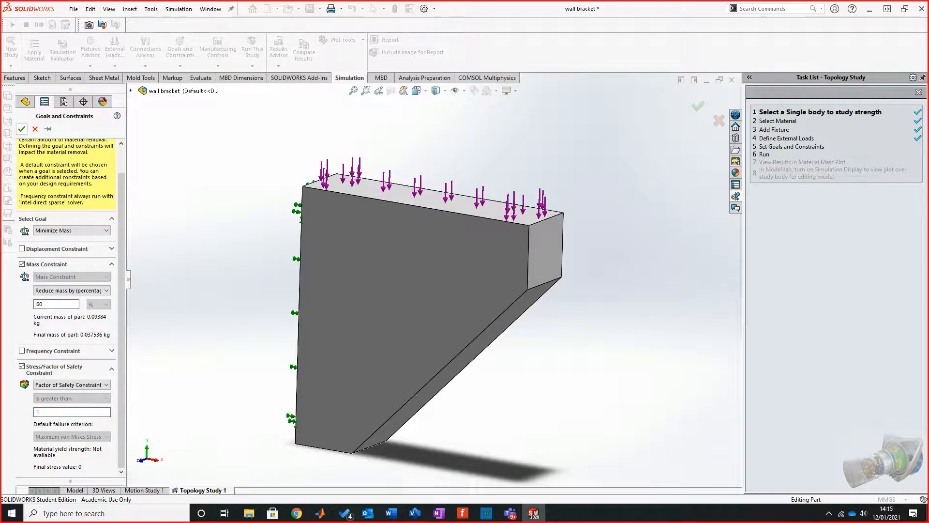
click(22, 129)
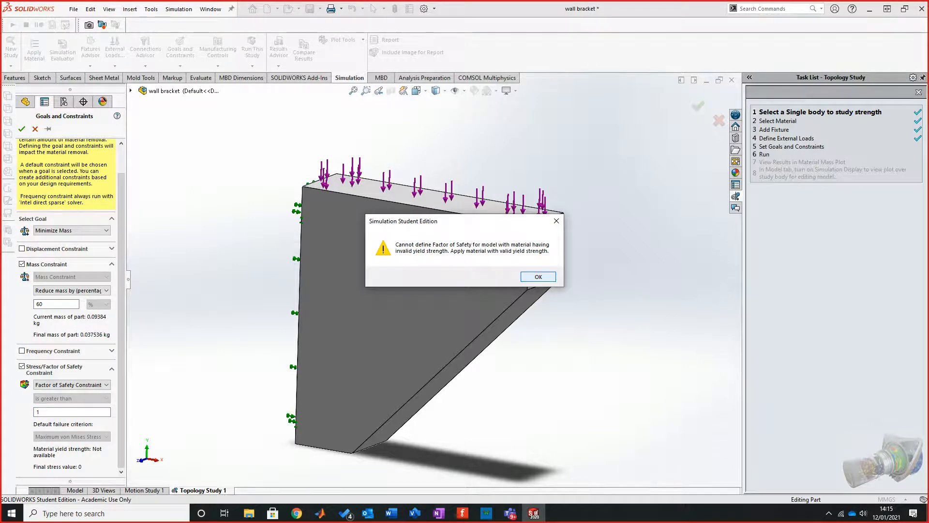
key(Return)
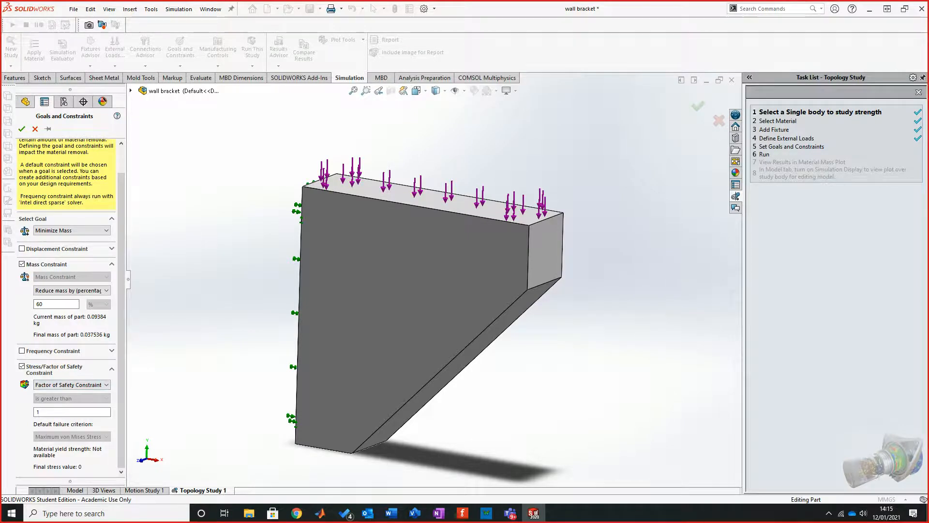
Step: Try to accept the goal with the displacement constraint also enabled, and discard the goals and constraints definition
click(106, 385)
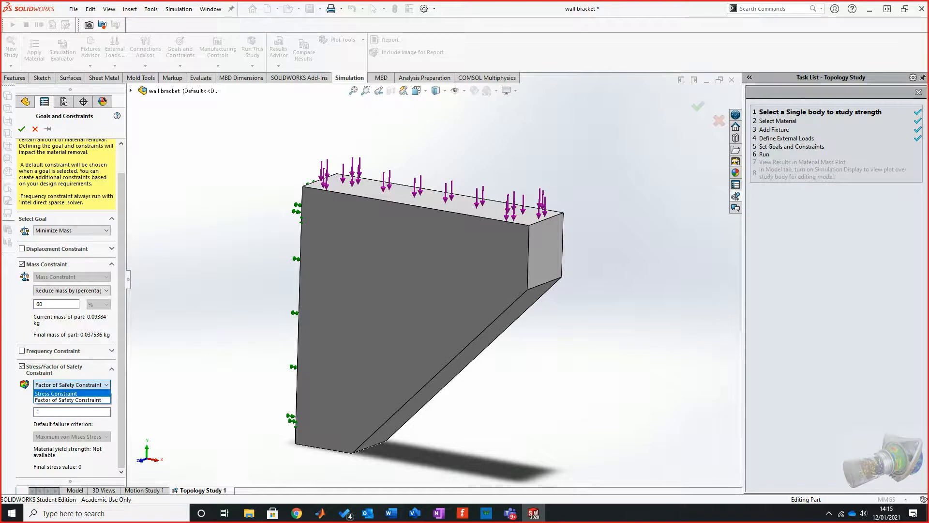
click(68, 400)
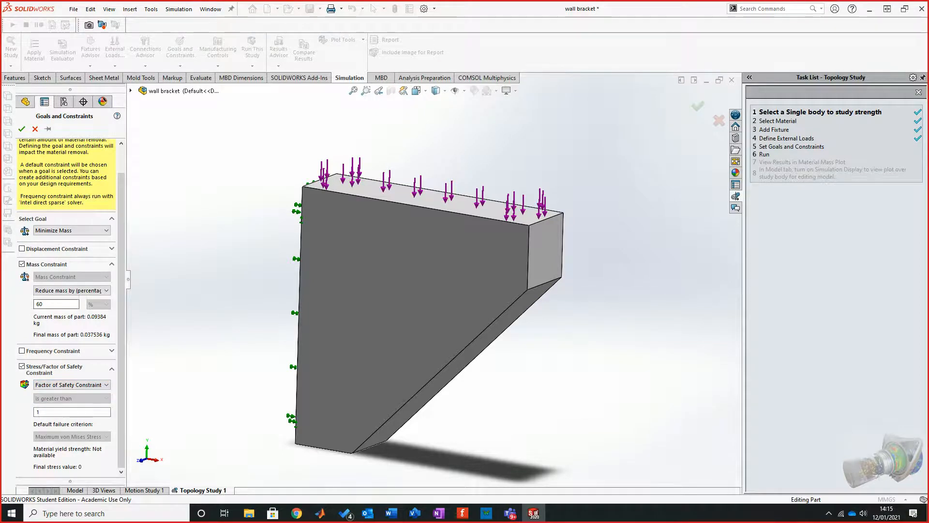
click(22, 248)
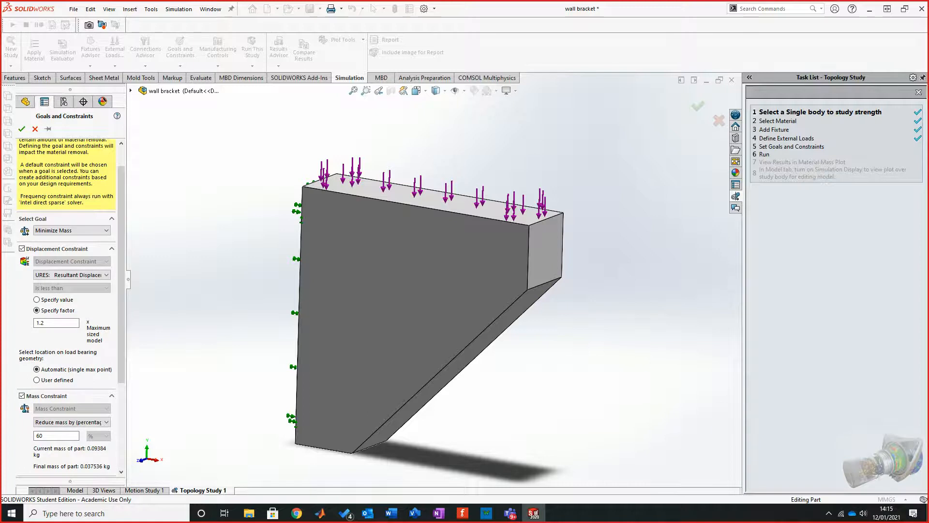
click(22, 129)
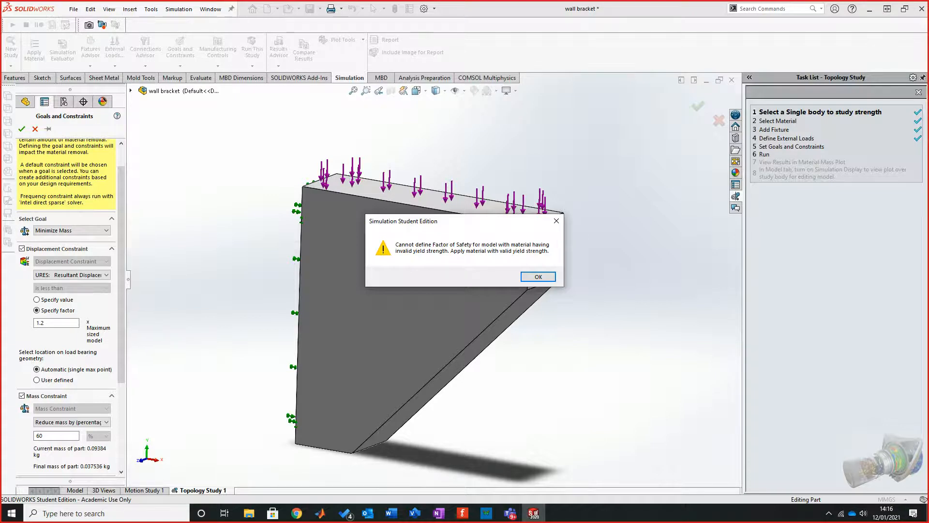
key(Return)
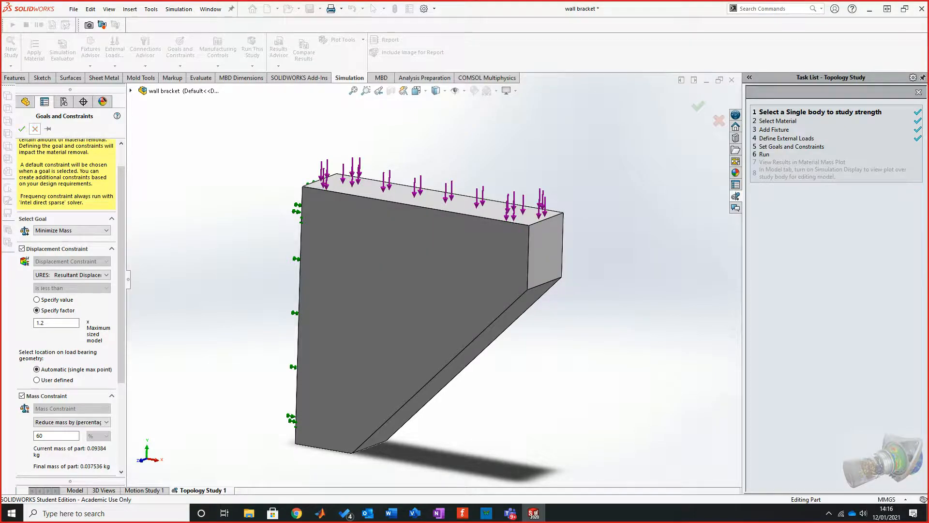
click(35, 129)
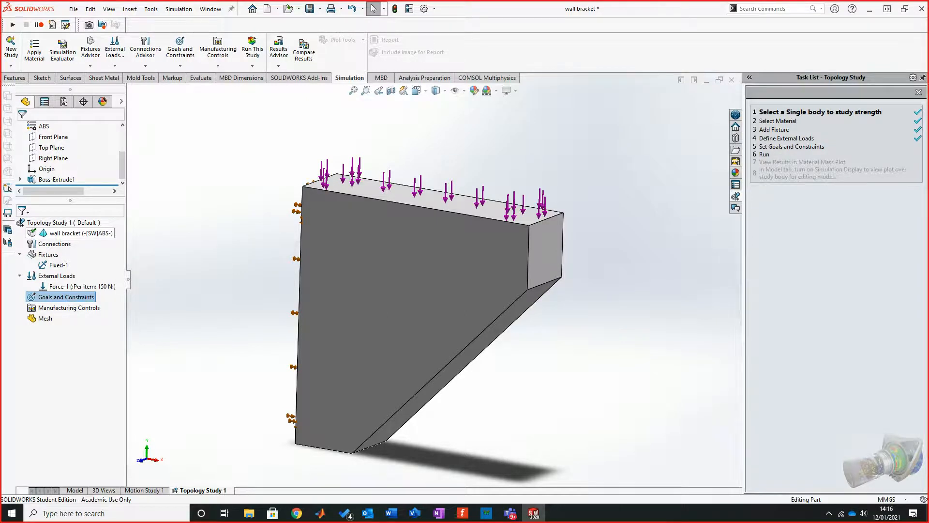
Step: Check the mass properties of Topology Study 1
right_click(77, 222)
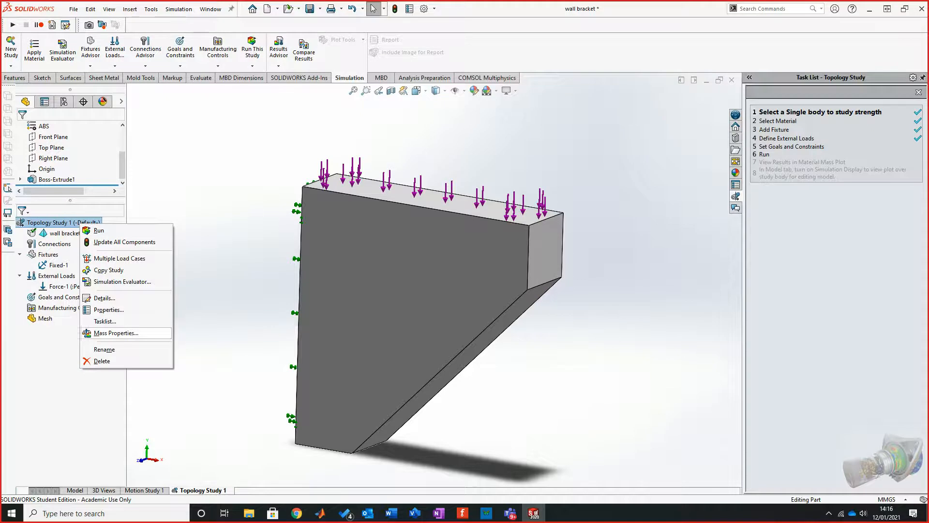
click(115, 333)
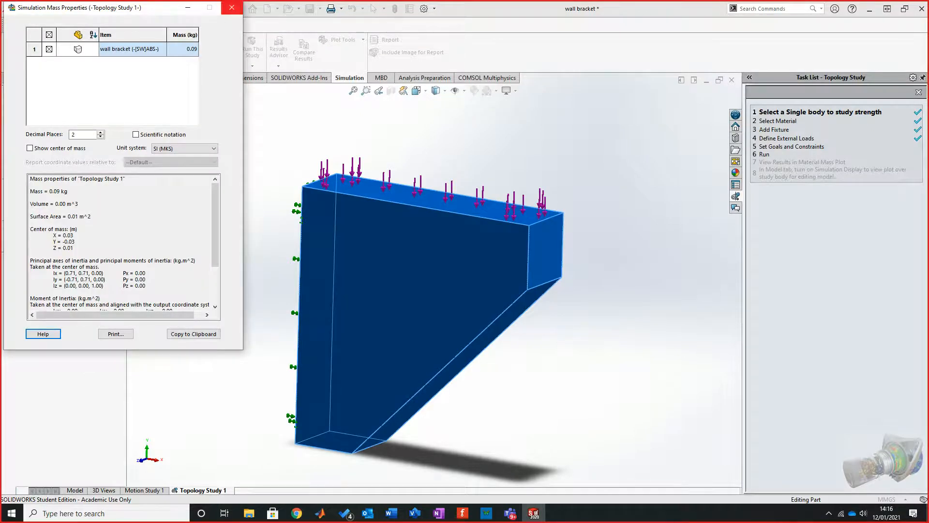
click(232, 7)
Step: Change the bracket's material to 1060 Alloy in the part model and return to Topology Study 1
click(75, 490)
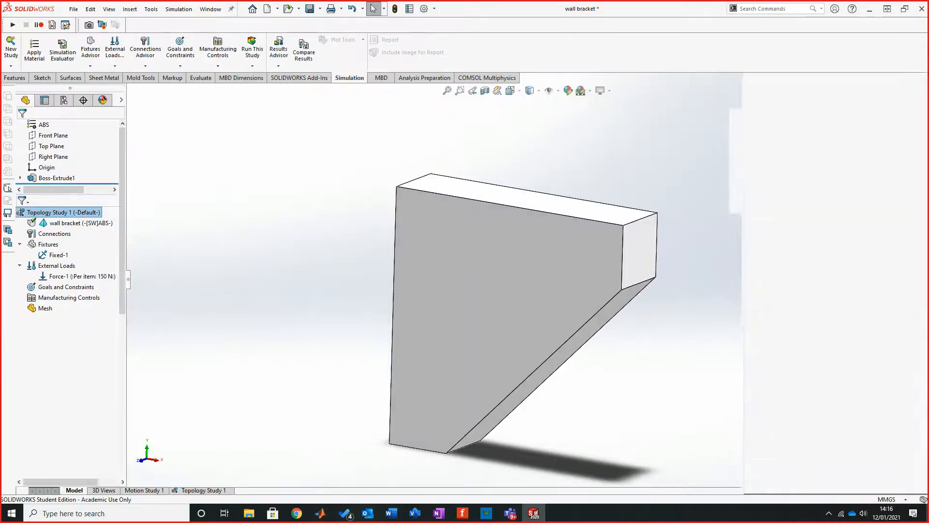
right_click(45, 179)
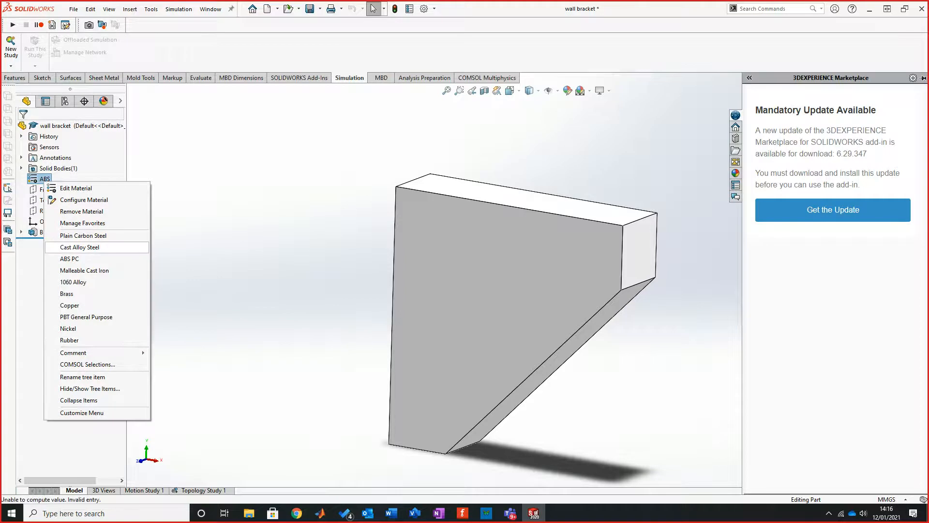
click(72, 282)
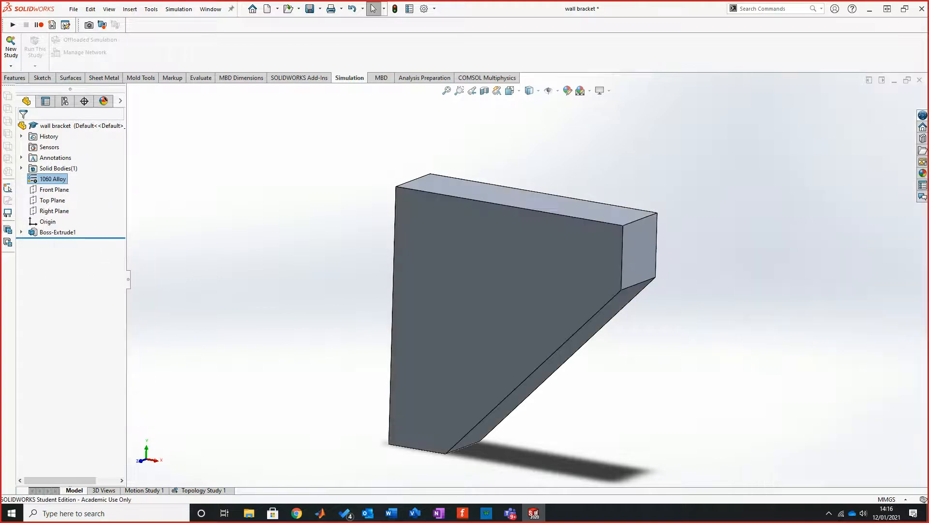
click(203, 490)
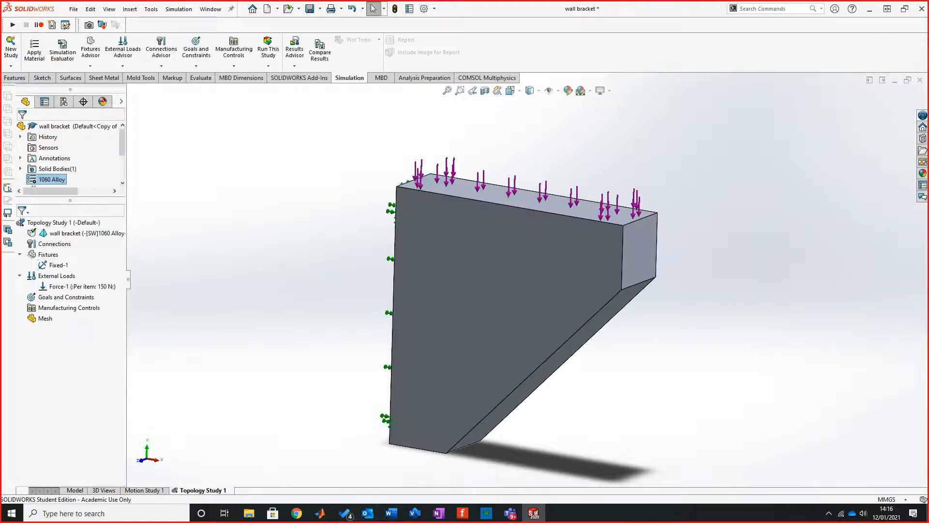
Step: Add a Best Stiffness to Weight ratio goal with a mass constraint that reduces the mass by 60%
right_click(80, 297)
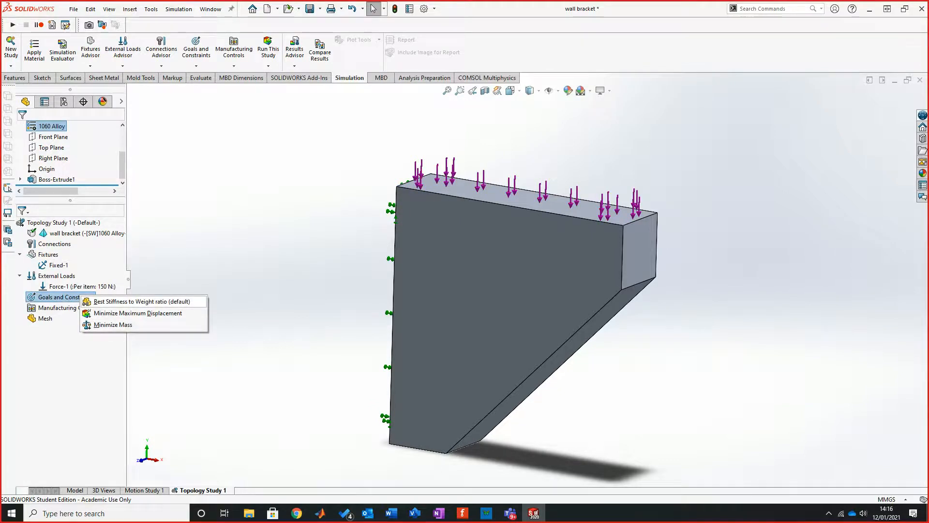
click(141, 301)
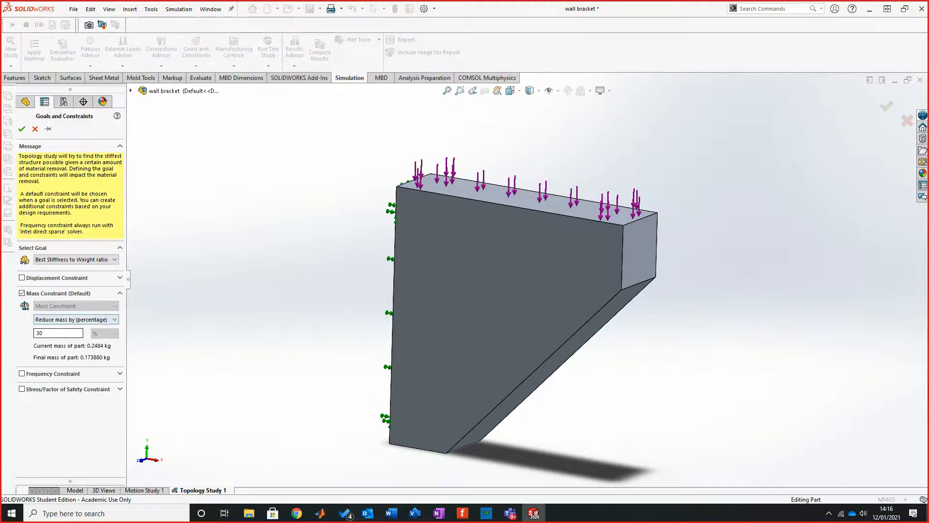
double_click(40, 333)
text(60)
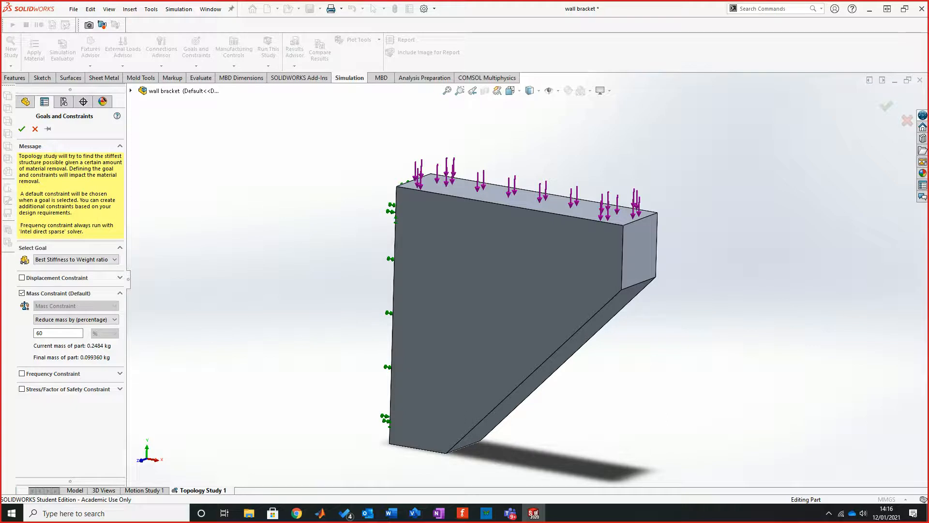
click(22, 129)
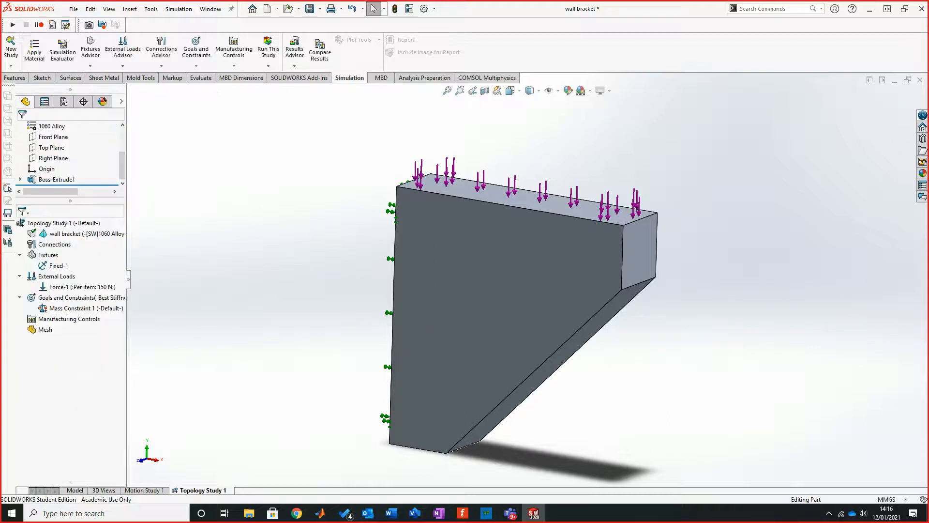
Step: Start a preserved region containing the bracket's fixed wall-side face and its loaded top face
mouse_move(517, 309)
middle_down()
mouse_move(521, 296)
mouse_move(491, 301)
mouse_move(530, 305)
middle_up()
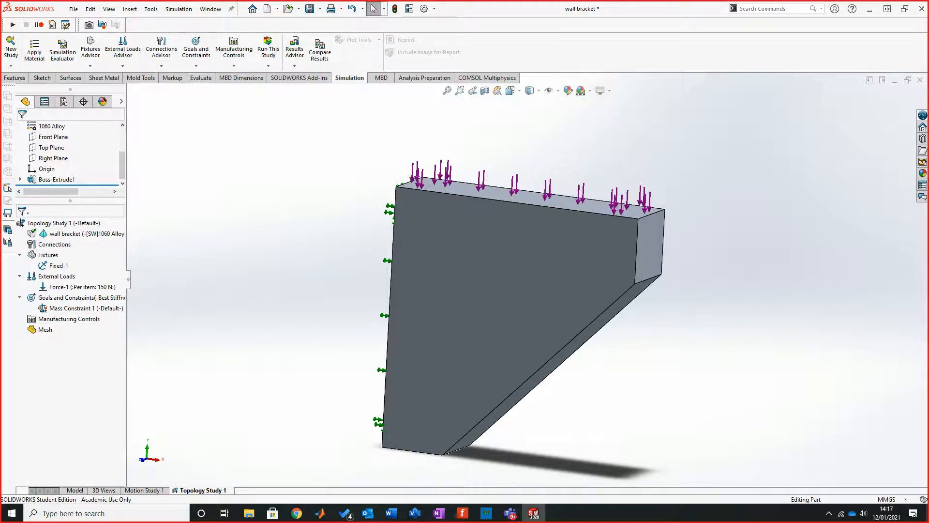
right_click(84, 319)
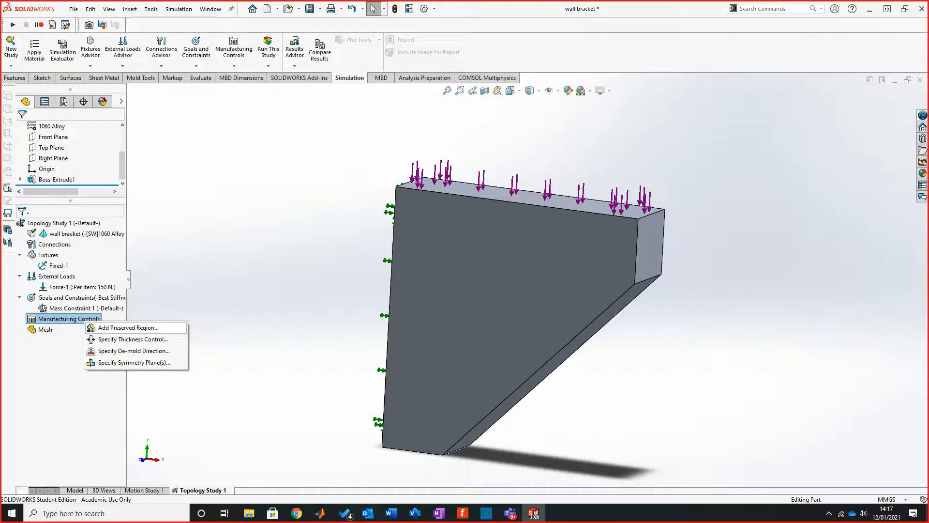
click(128, 328)
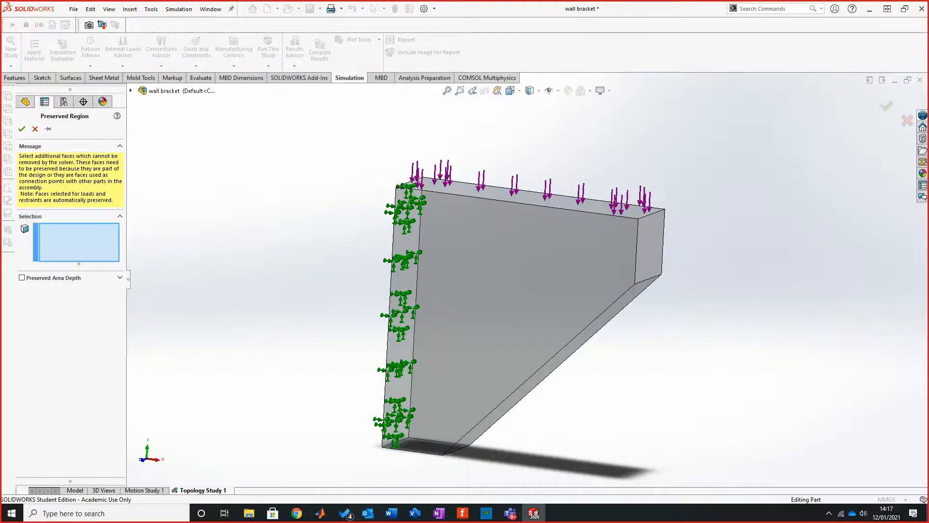
middle_drag(518, 304, 587, 314)
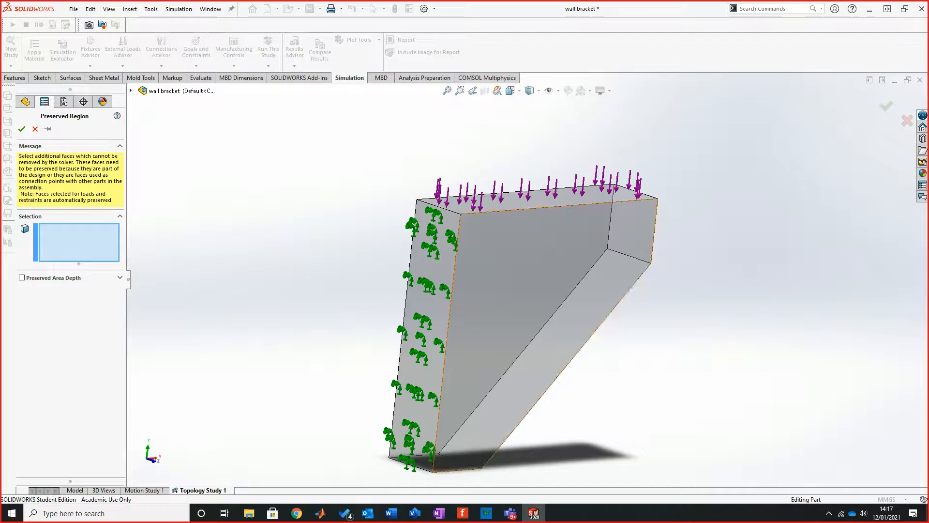
click(428, 264)
middle_drag(428, 263, 355, 272)
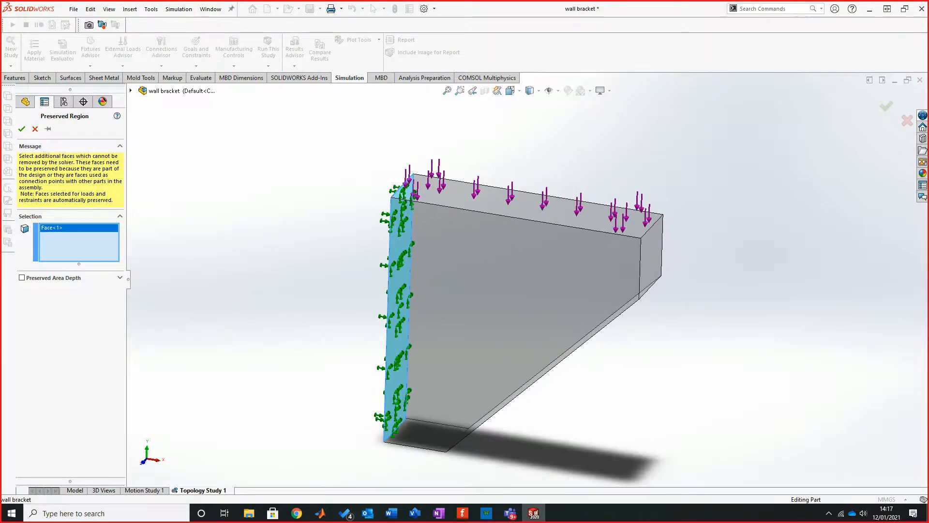
click(523, 212)
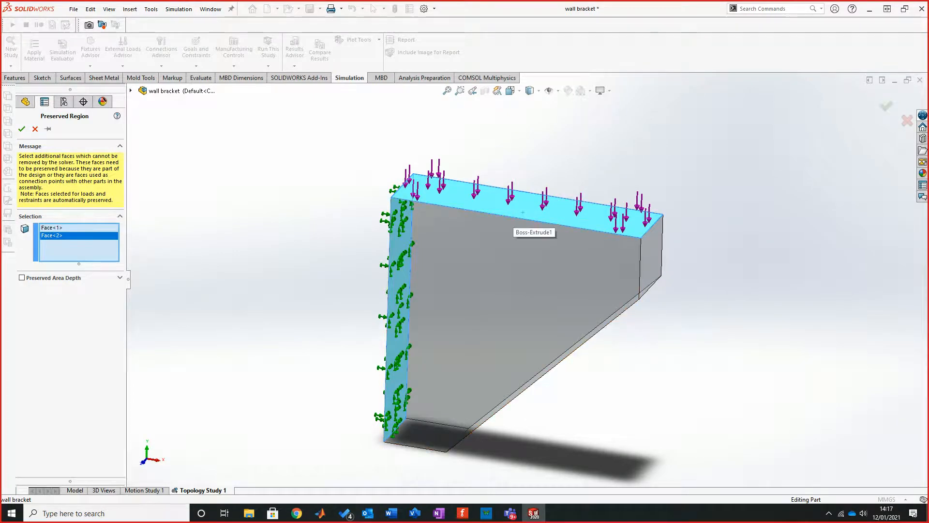
Step: Try adding the short end face and bottom face to the preserved region, then accept it with only the fixed and loaded faces
middle_drag(595, 217, 522, 194)
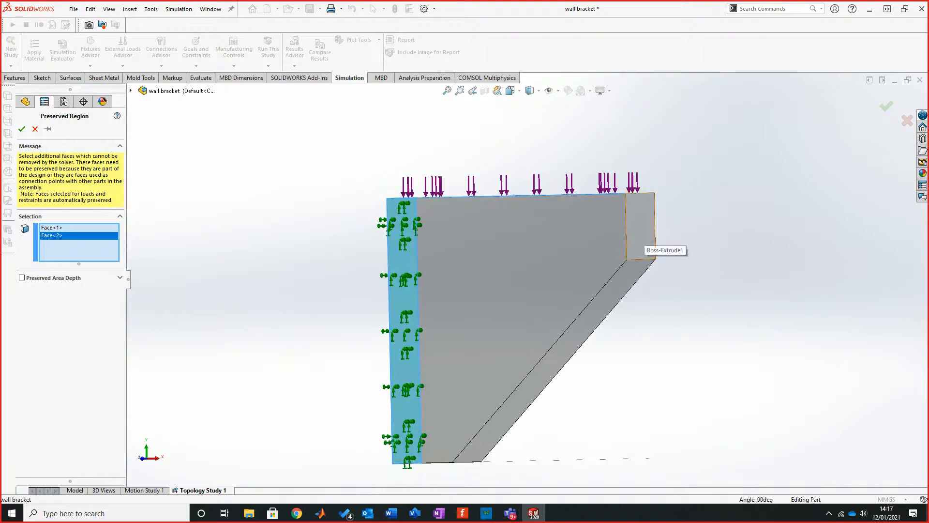
click(644, 234)
middle_drag(644, 234, 635, 138)
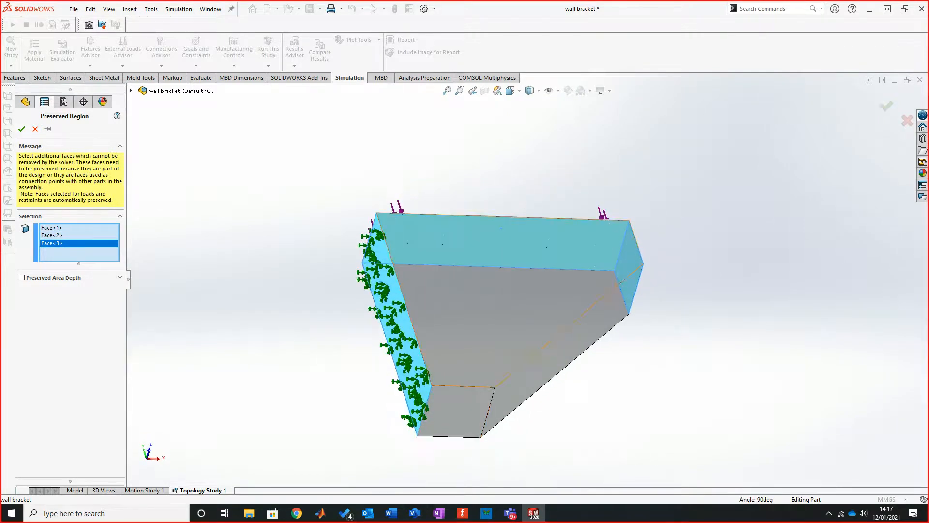
click(457, 413)
click(457, 412)
middle_drag(457, 412, 522, 460)
middle_drag(547, 290, 459, 329)
click(21, 129)
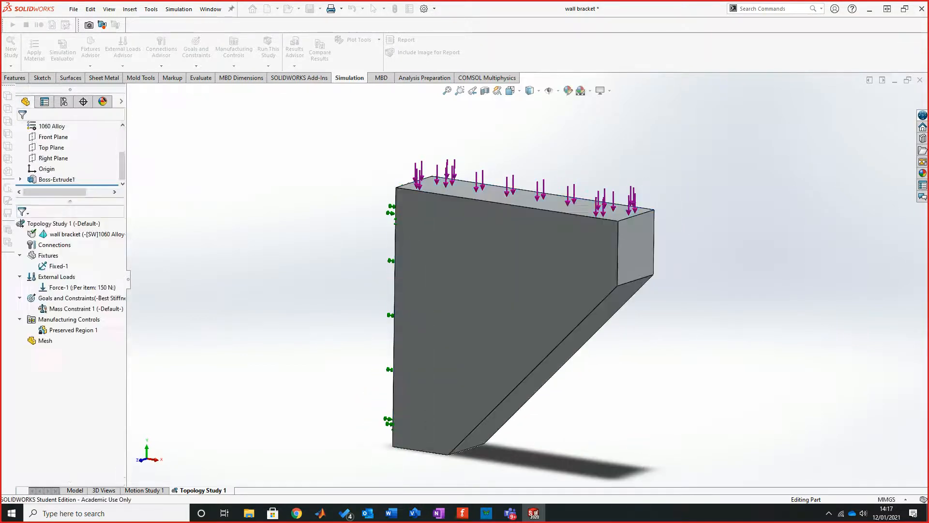
right_click(77, 320)
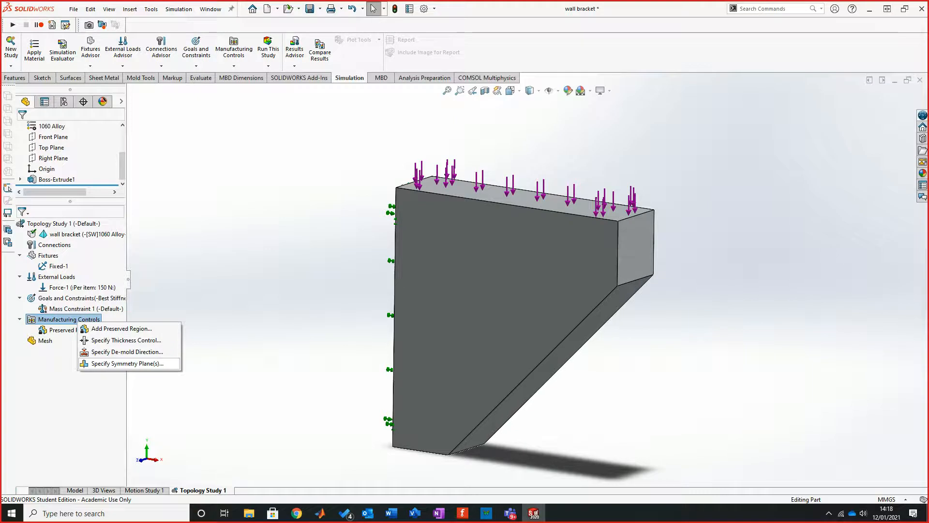
click(128, 363)
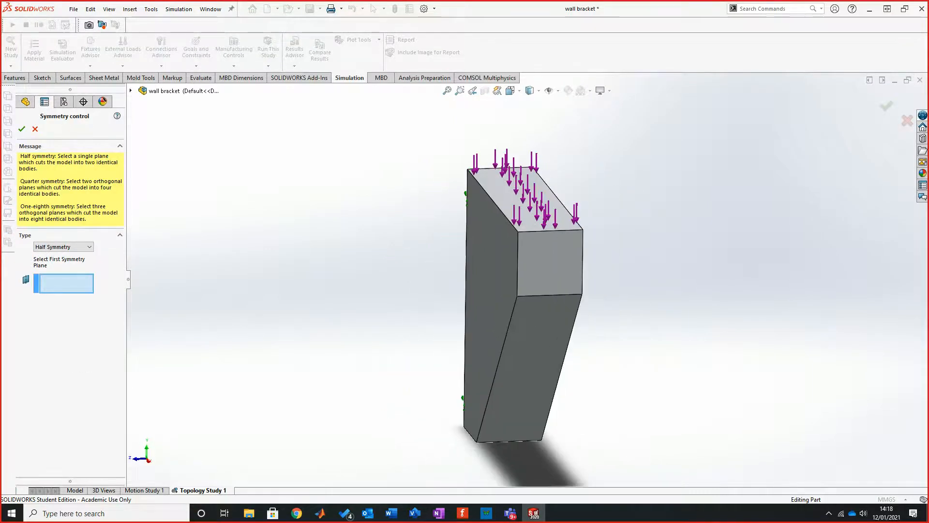
click(131, 91)
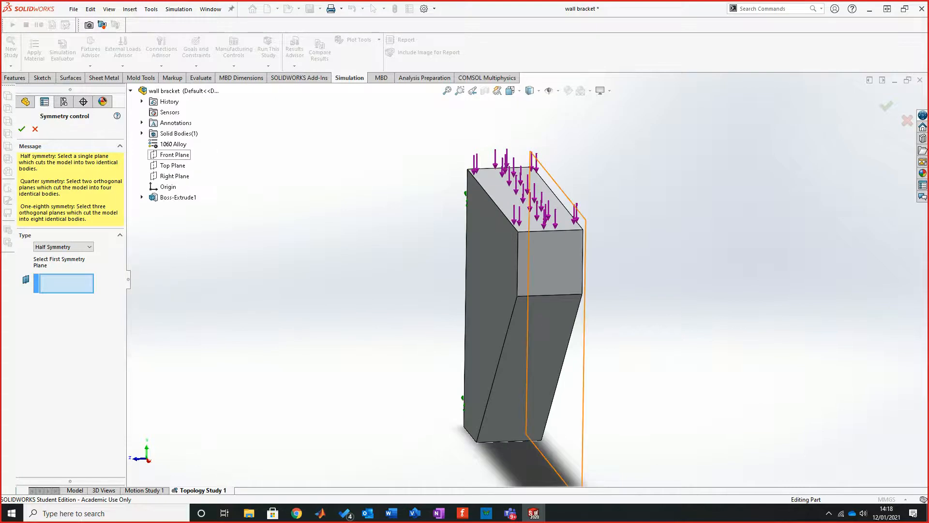
click(63, 246)
click(54, 265)
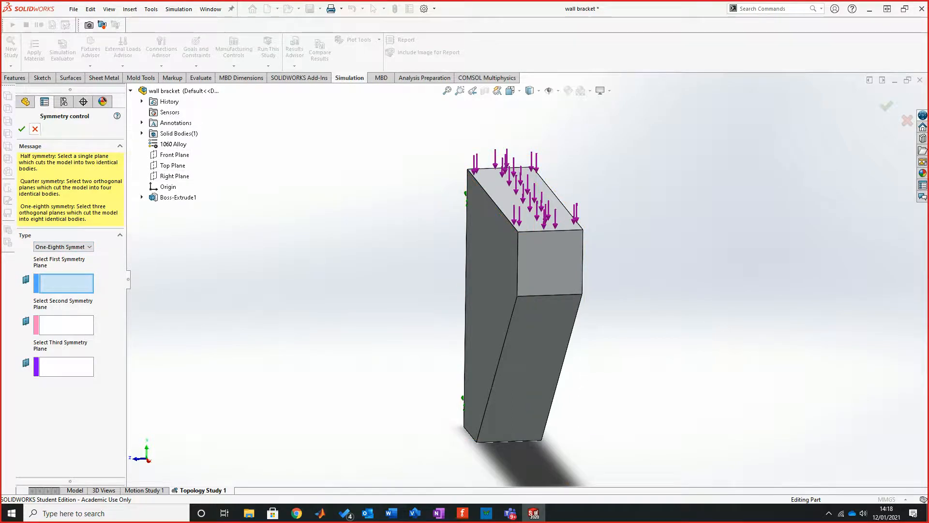
click(35, 129)
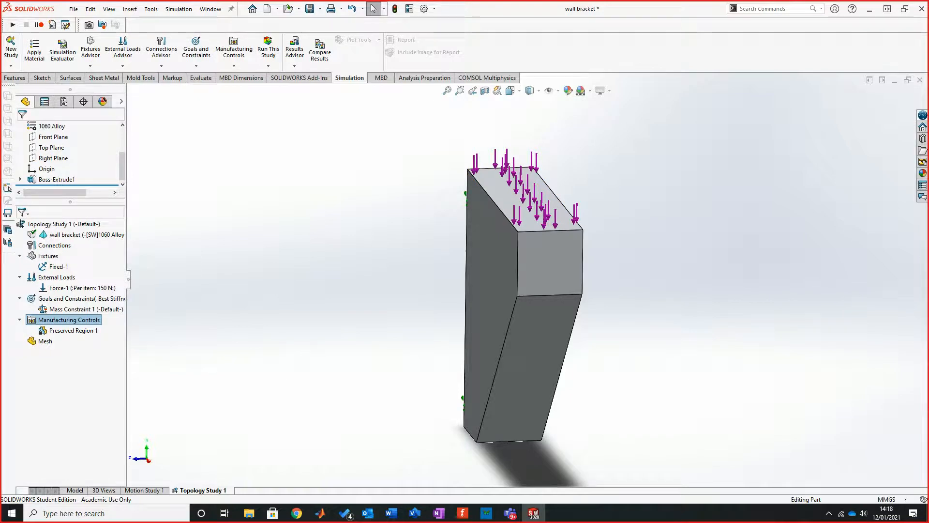
Step: Change the bracket extrusion's end condition to Mid Plane in the part model and return to Topology Study 1
click(74, 491)
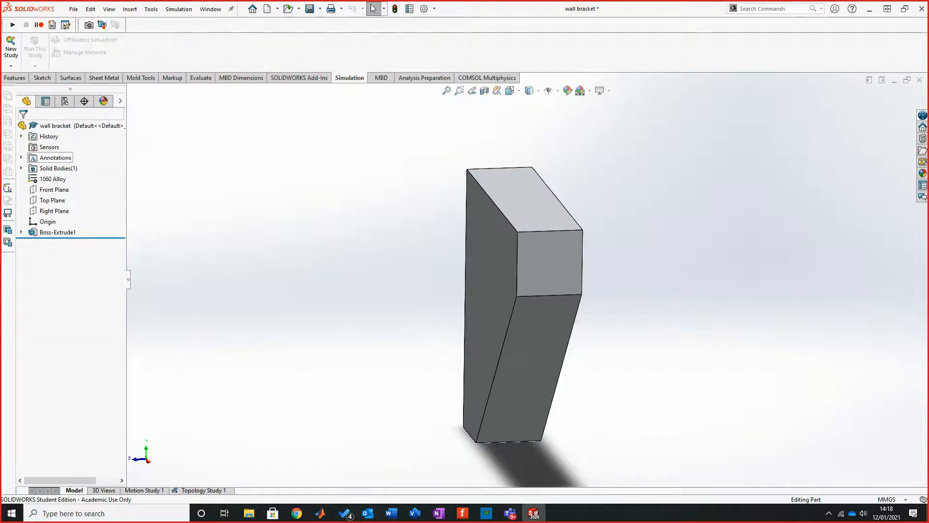
right_click(58, 232)
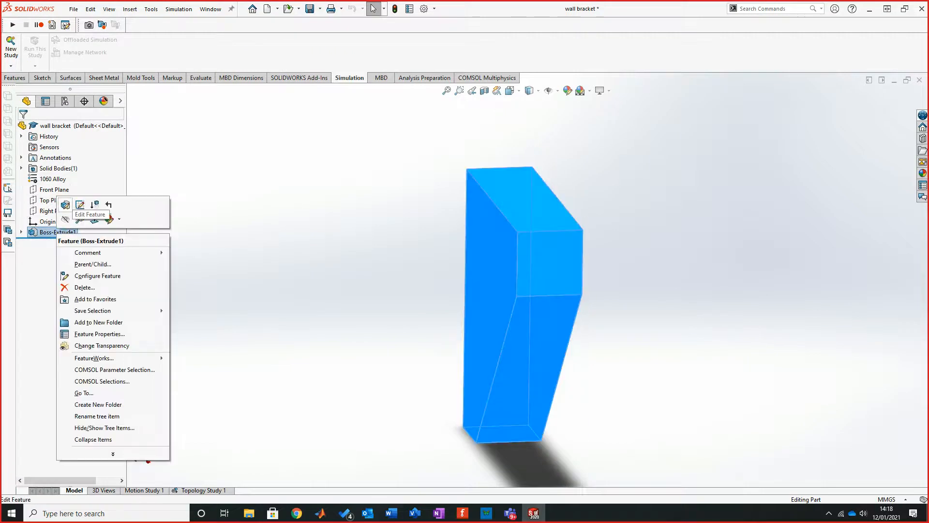
click(77, 205)
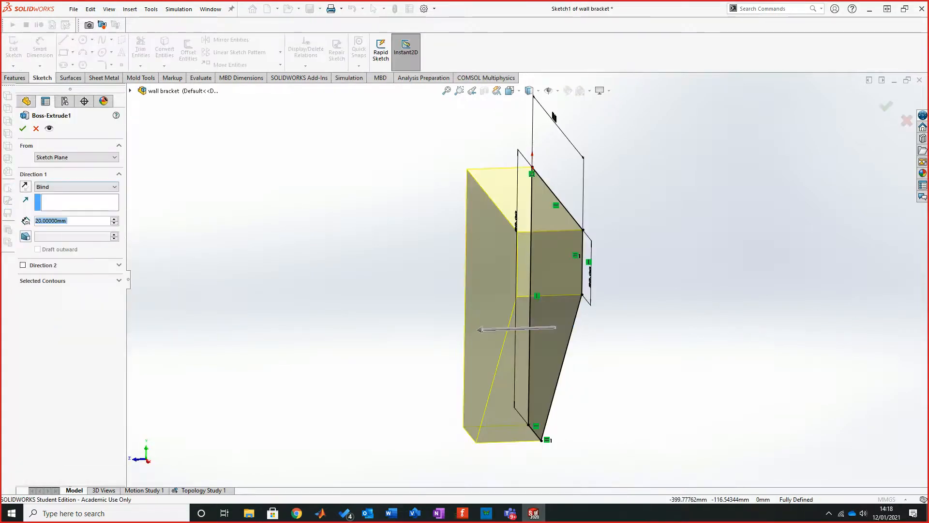
click(75, 187)
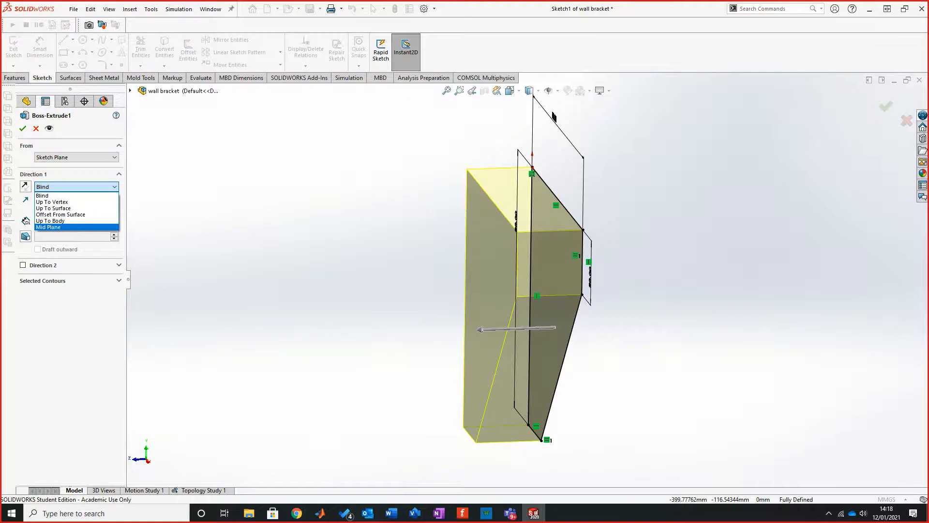
click(49, 226)
click(22, 128)
middle_drag(552, 271, 607, 319)
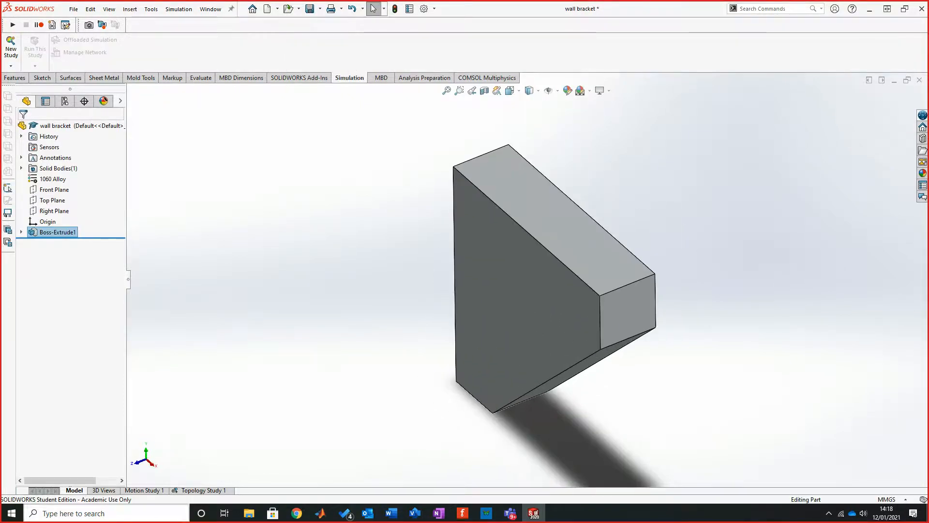
click(204, 491)
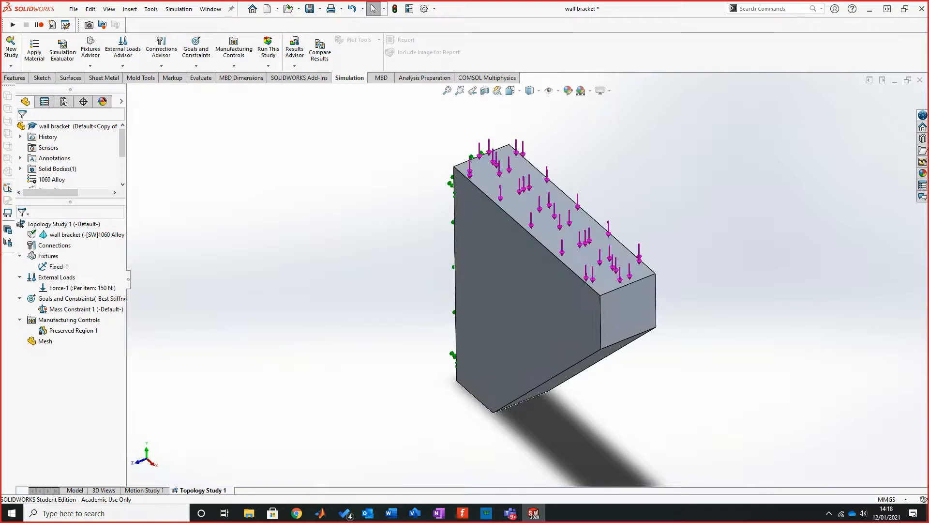
Step: Add a Half Symmetry manufacturing control about the Front Plane
right_click(63, 330)
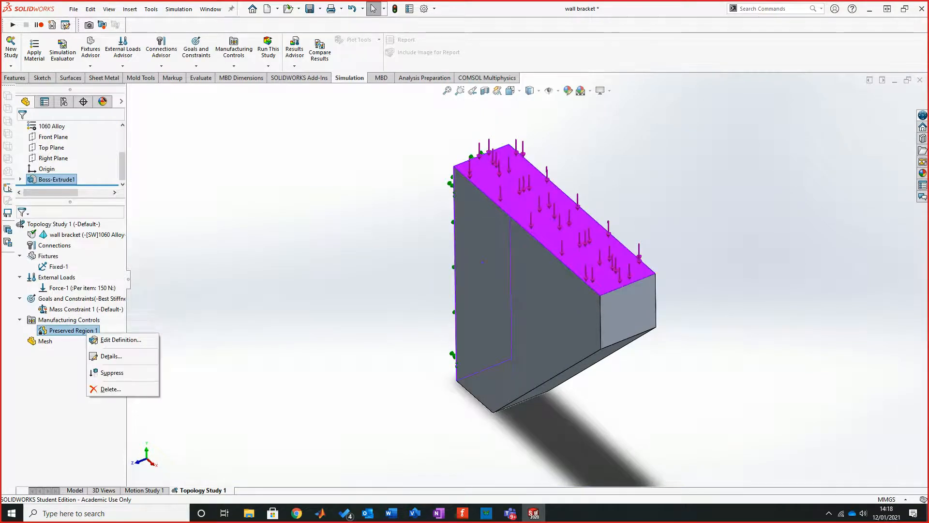
right_click(68, 320)
click(118, 362)
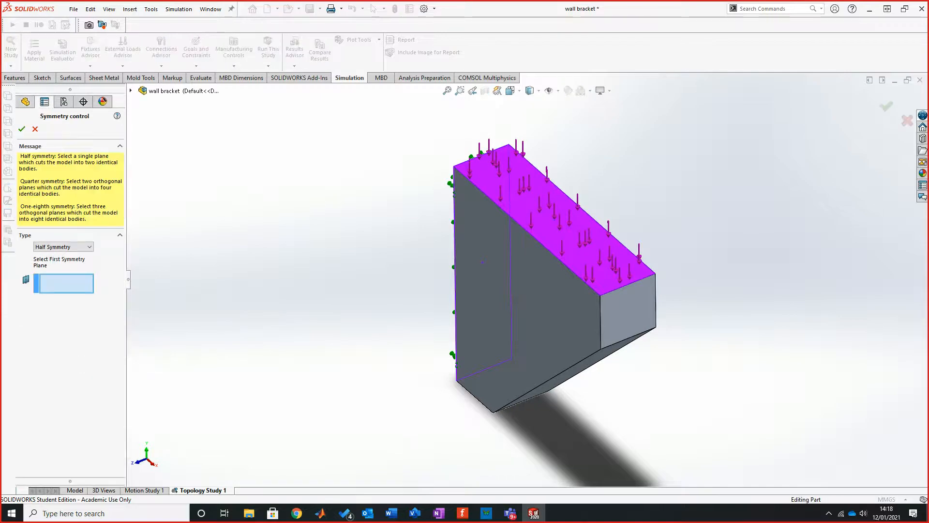
click(131, 90)
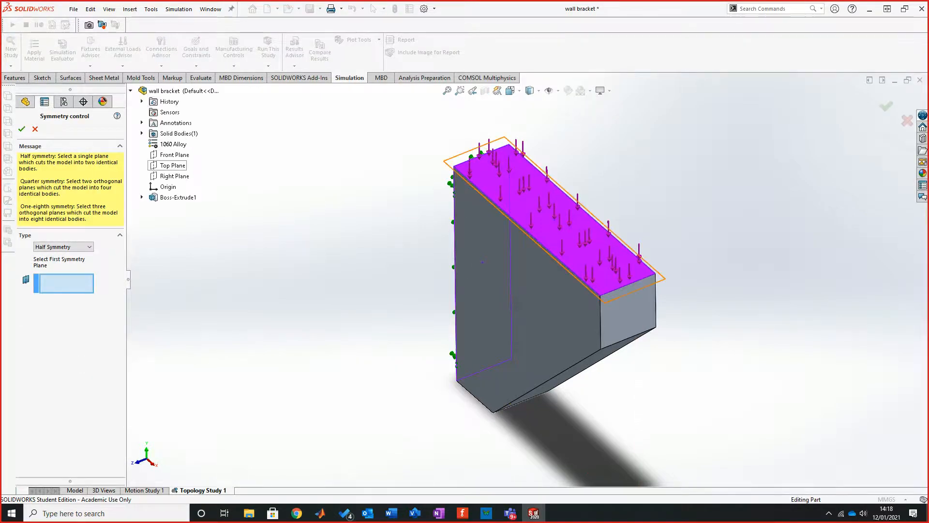
click(175, 155)
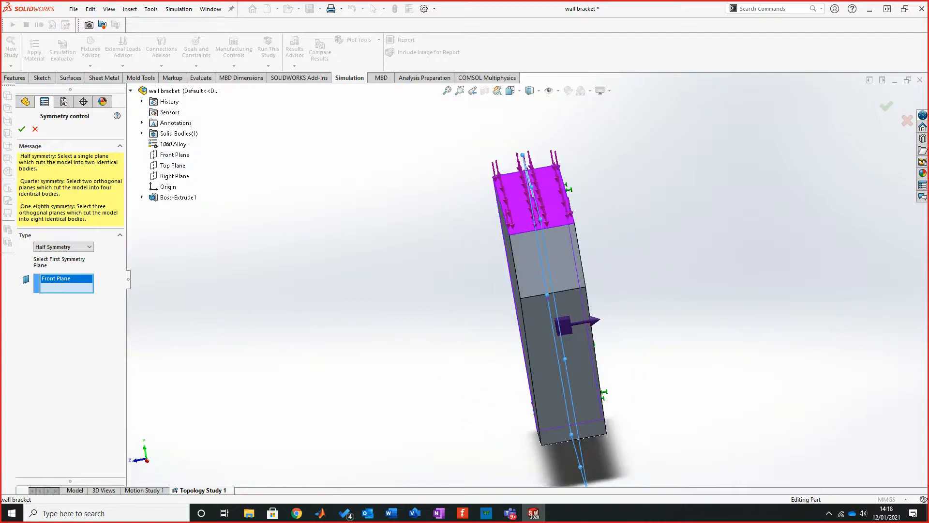
scroll(607, 285, down, 1)
middle_drag(606, 285, 656, 292)
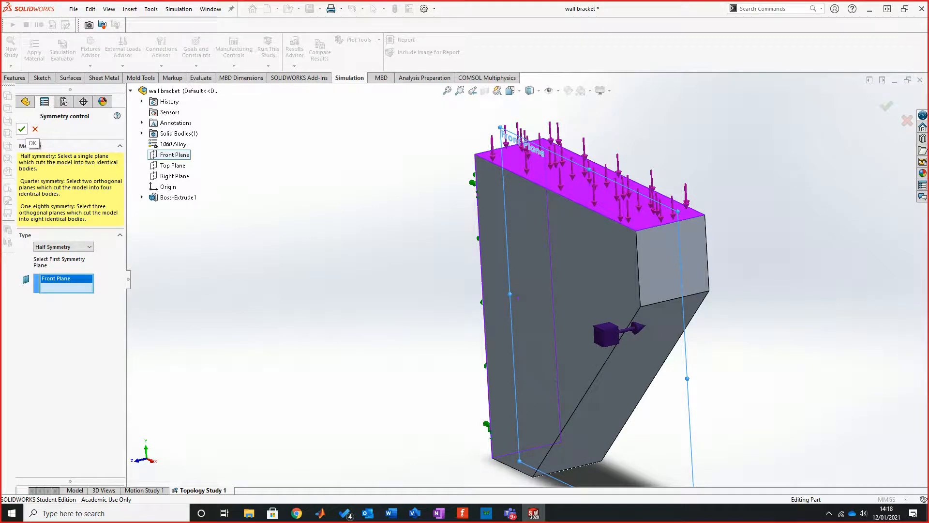
click(21, 129)
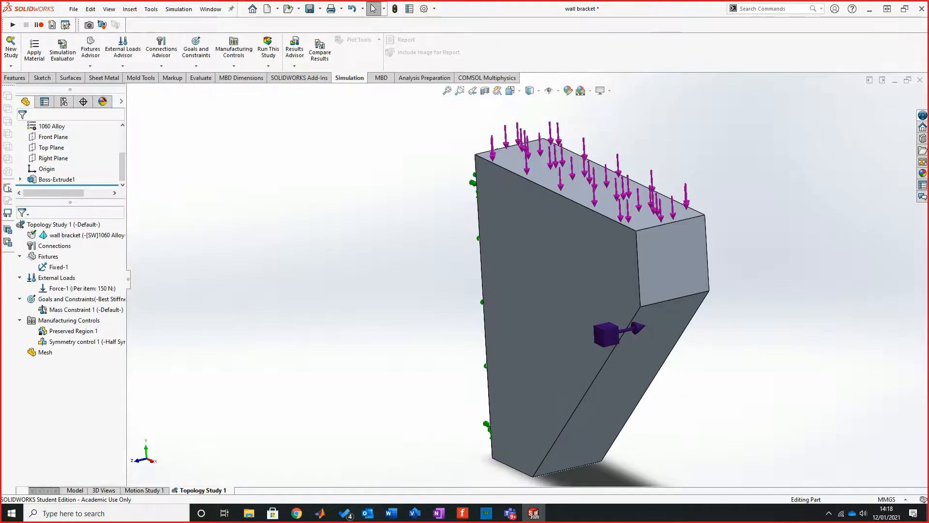
Step: Collapse the Manufacturing Controls, Goals and Constraints, External Loads and Fixtures folders in the study tree
scroll(642, 342, up, 2)
scroll(642, 341, down, 2)
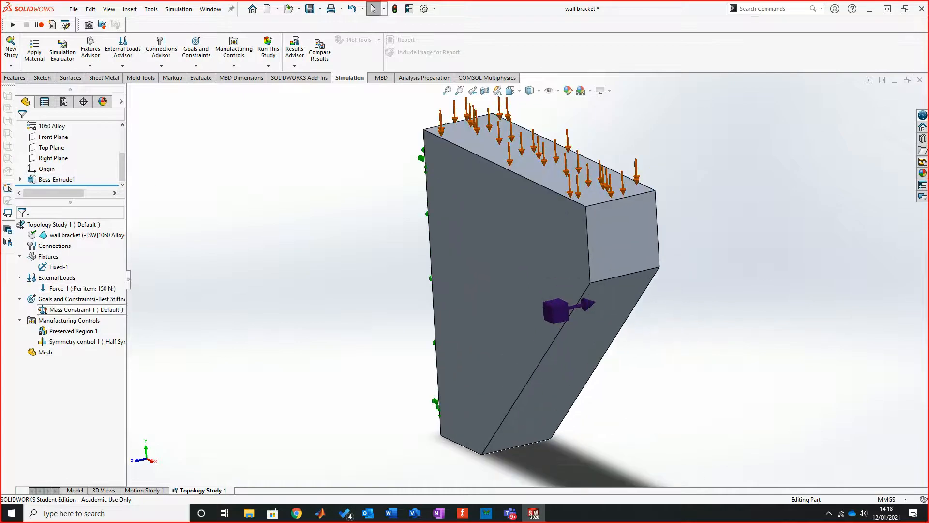
click(20, 320)
click(20, 299)
click(20, 277)
click(19, 255)
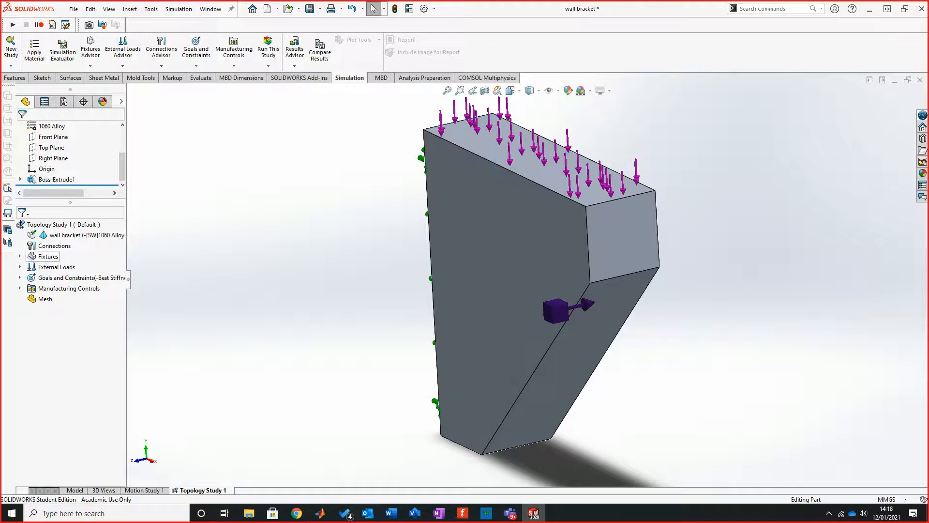
Step: Create the bracket's mesh with the mesh density shifted toward Fine
right_click(43, 299)
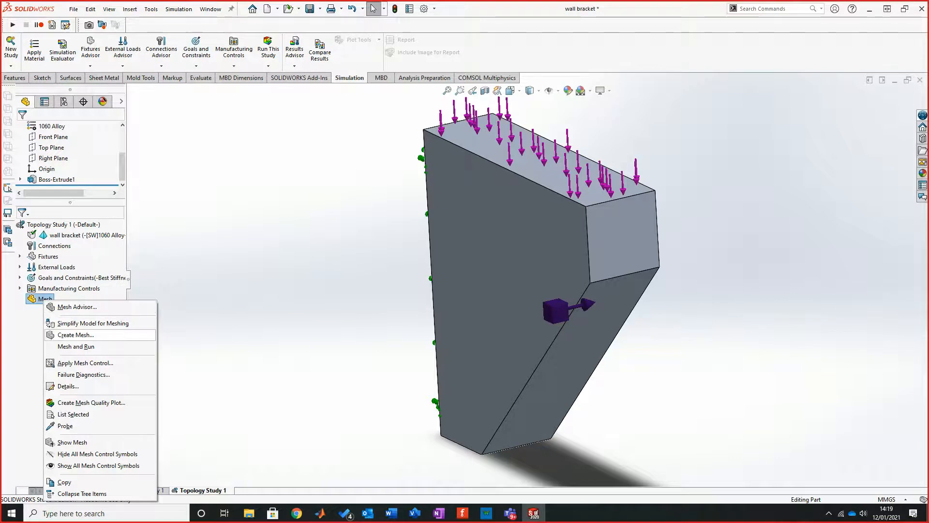
click(76, 334)
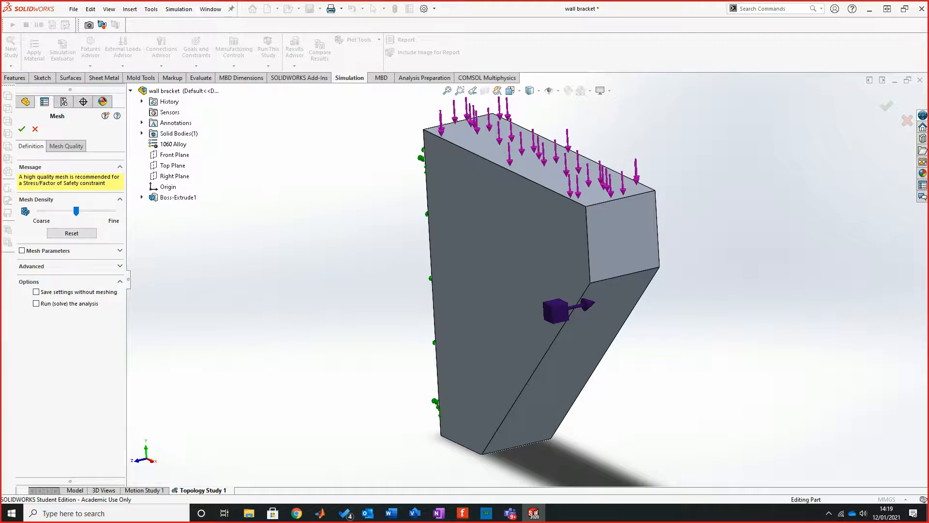
drag(76, 211, 103, 211)
click(21, 129)
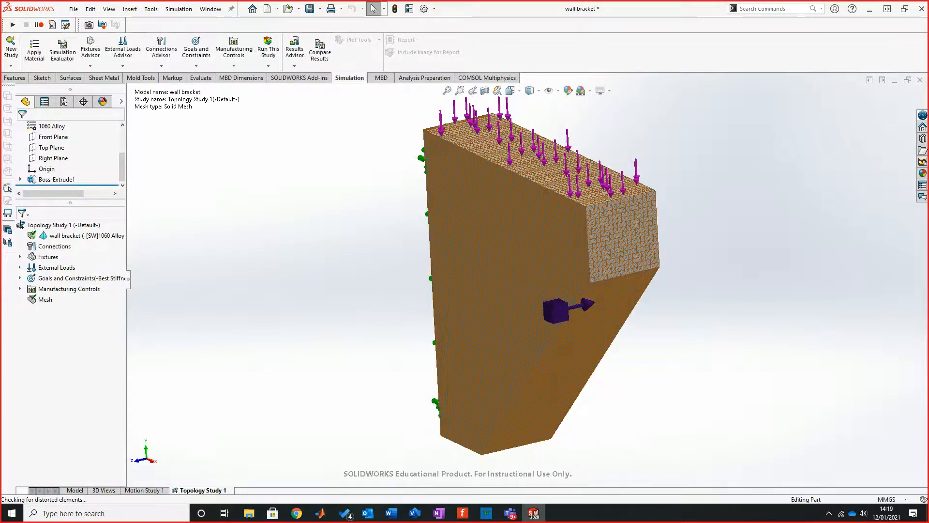
Step: Recreate the bracket's mesh with the mesh density shifted slightly toward Coarse
middle_drag(580, 300, 482, 315)
right_click(45, 299)
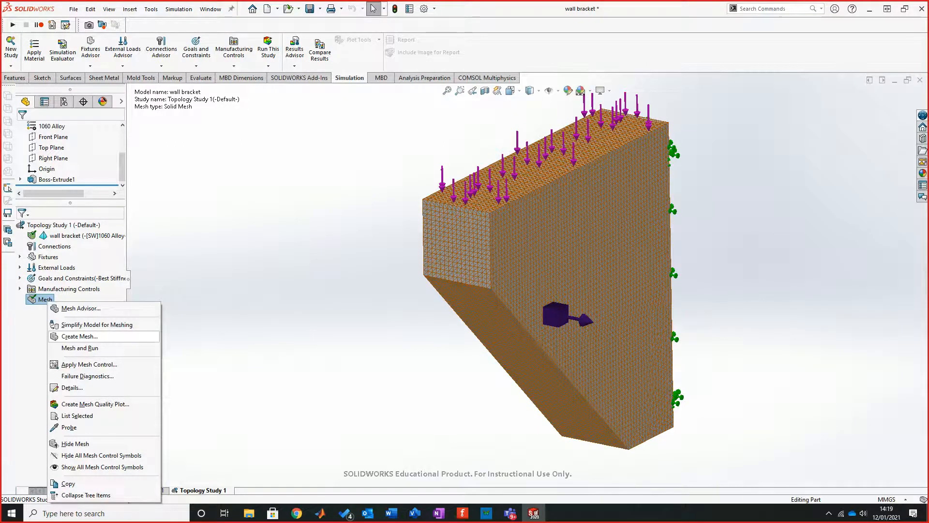
click(79, 336)
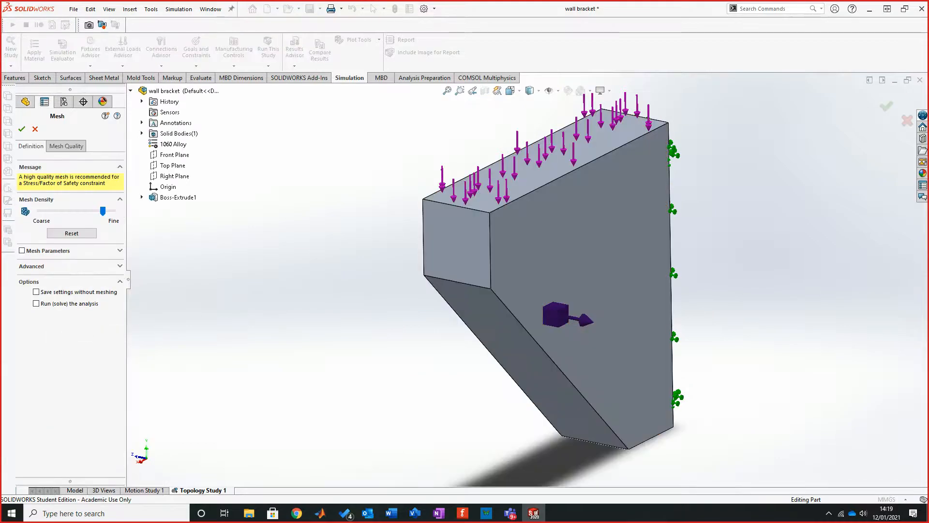
drag(96, 211, 90, 211)
click(21, 129)
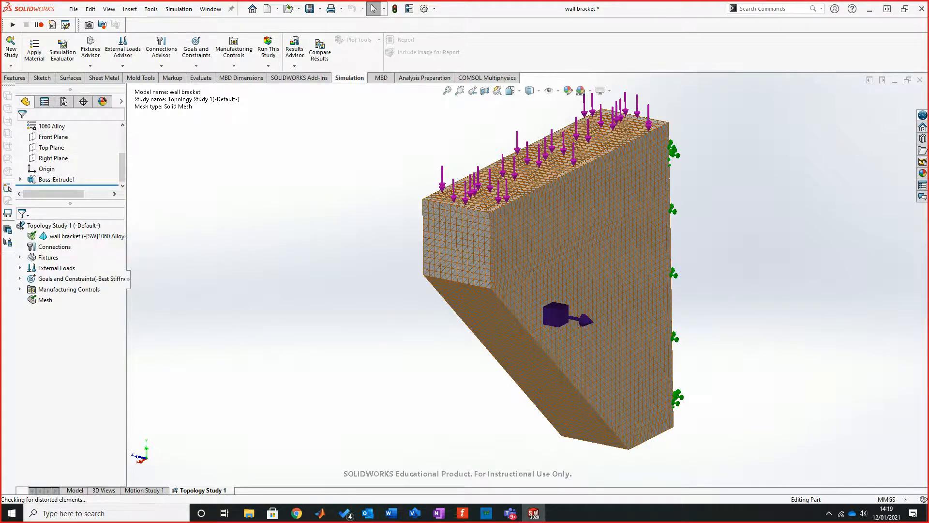
Step: Run Topology Study 1 and allow SMATocLicenseProvider through the Windows firewall on public networks
middle_drag(552, 290, 573, 281)
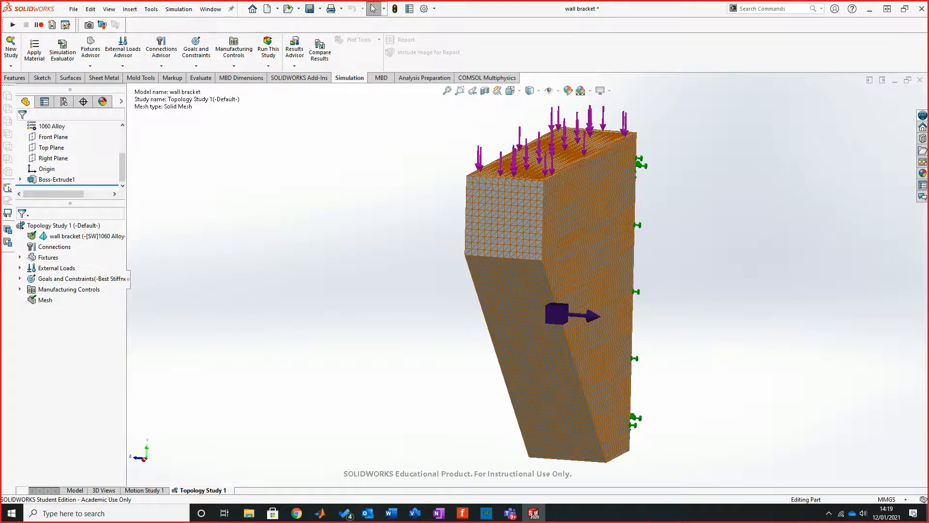
click(268, 66)
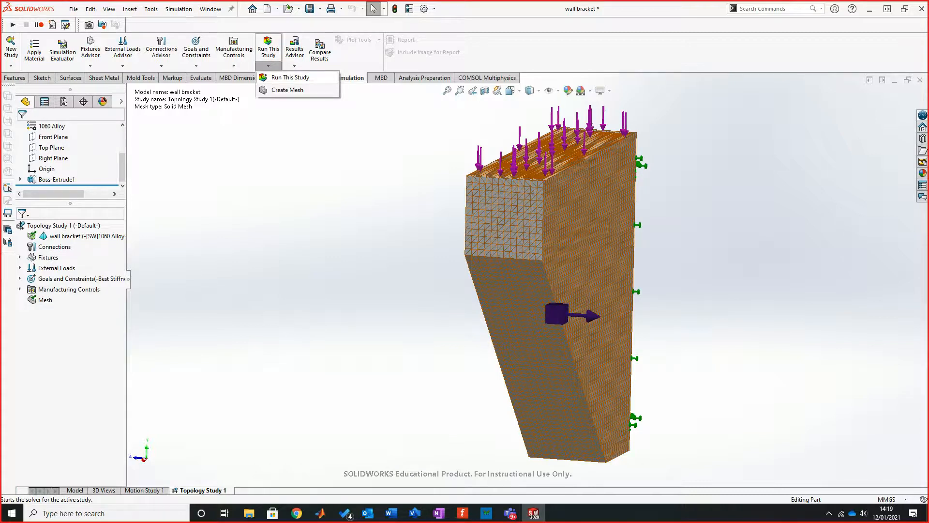
click(289, 77)
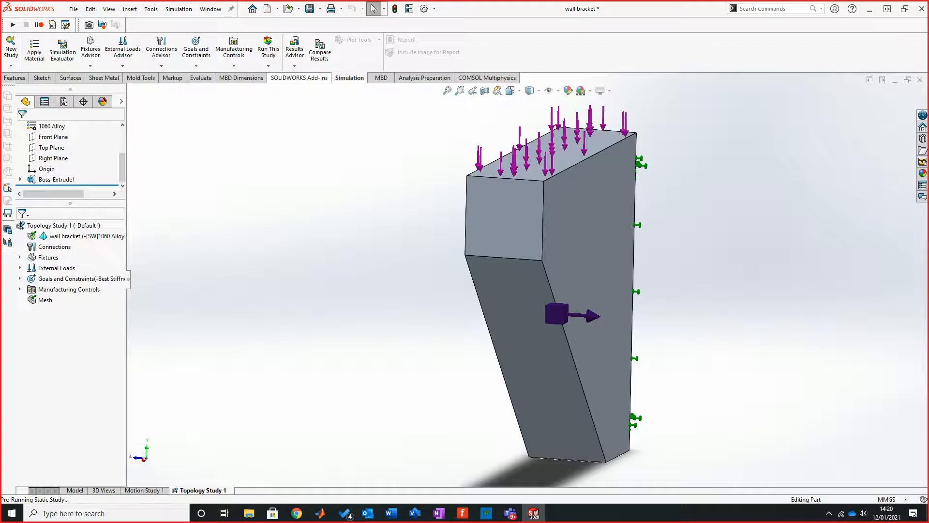
click(828, 513)
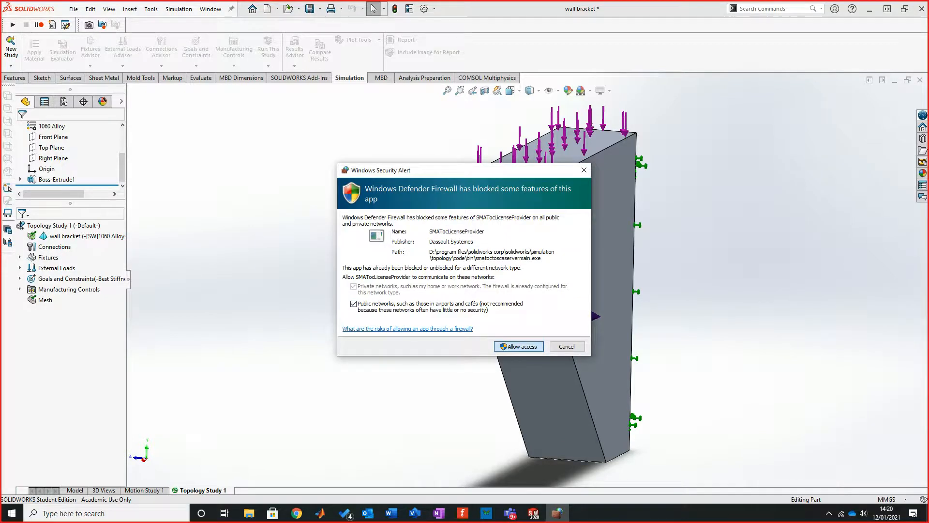
click(519, 347)
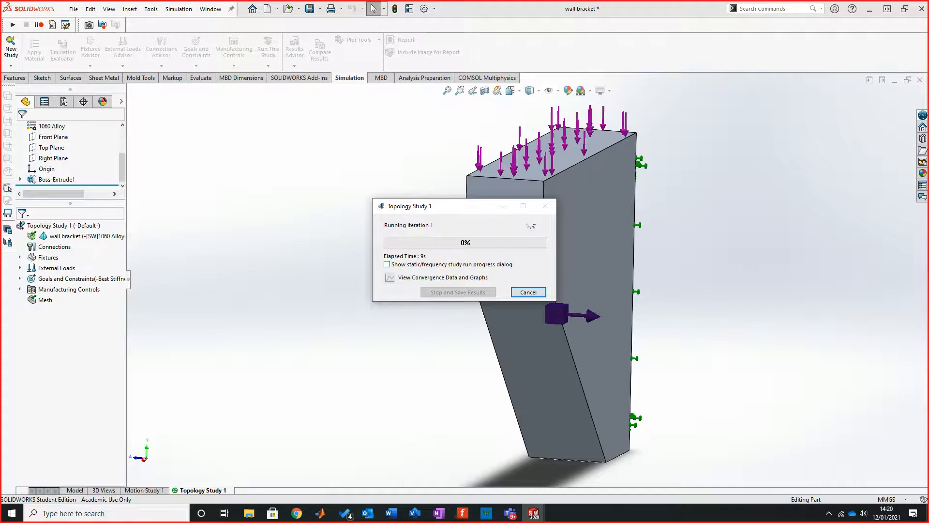
Step: Turn on the display of the static/frequency study run progress dialog for the running topology study
click(387, 264)
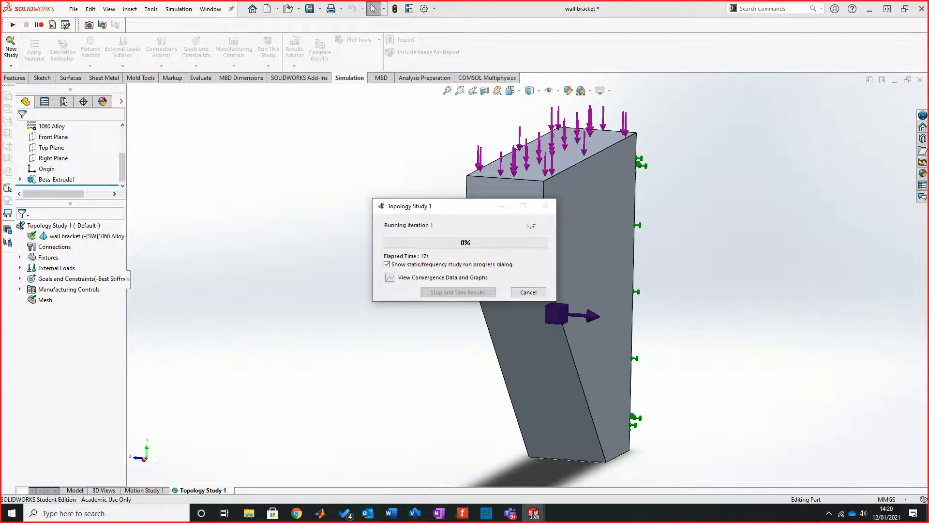
click(829, 513)
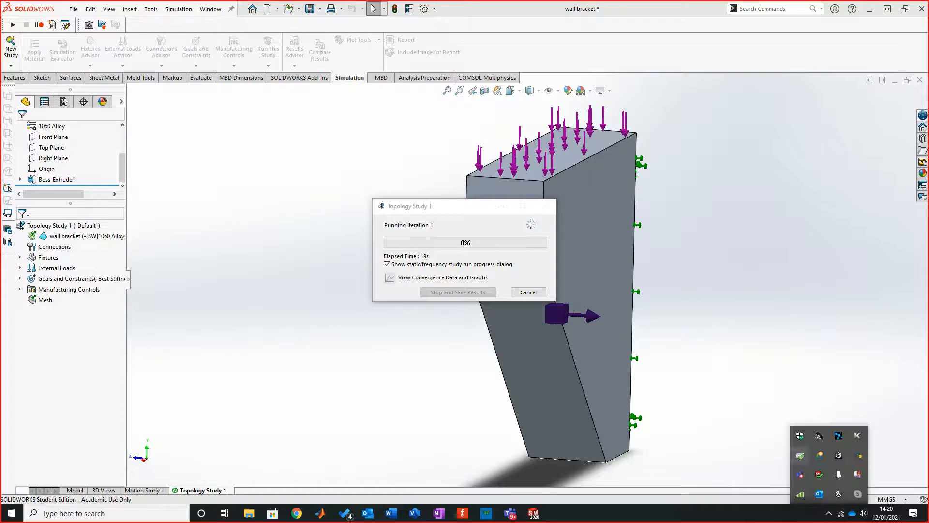
right_click(858, 474)
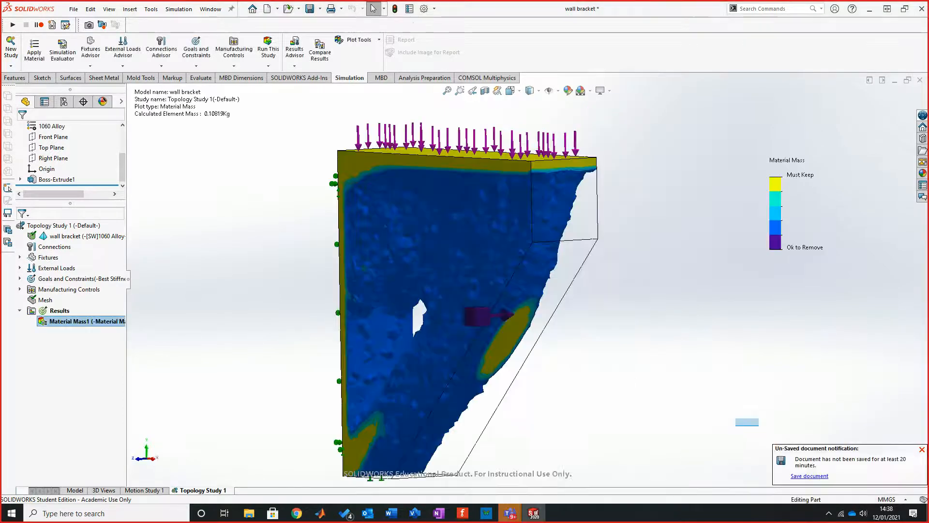
Step: Examine the Material Mass plot of the optimised bracket from the front and both sides
middle_drag(484, 290, 559, 286)
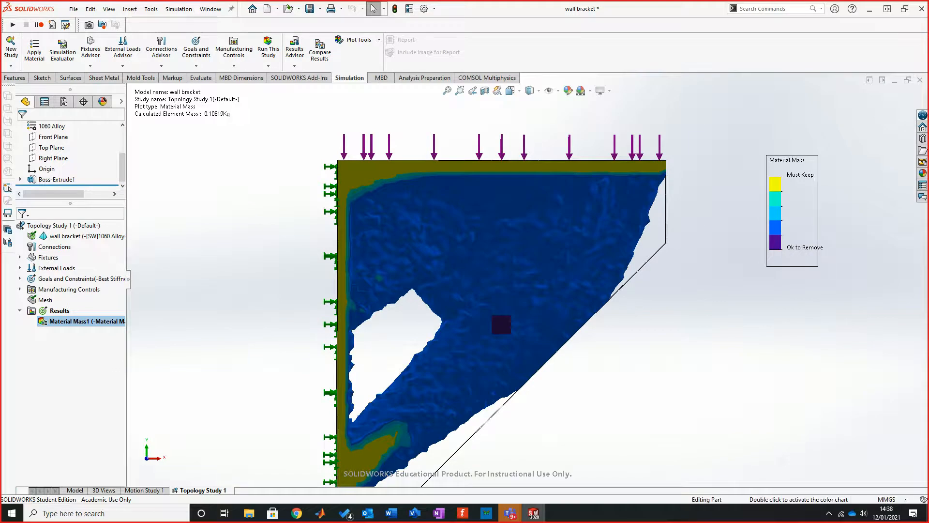
middle_drag(474, 321, 477, 298)
scroll(504, 295, down, 5)
scroll(514, 293, up, 5)
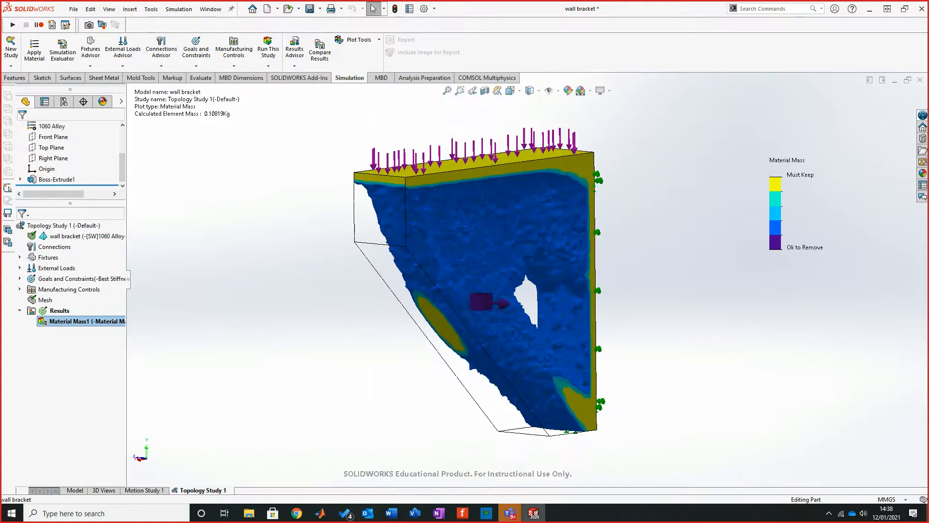
scroll(558, 283, down, 3)
scroll(527, 277, up, 2)
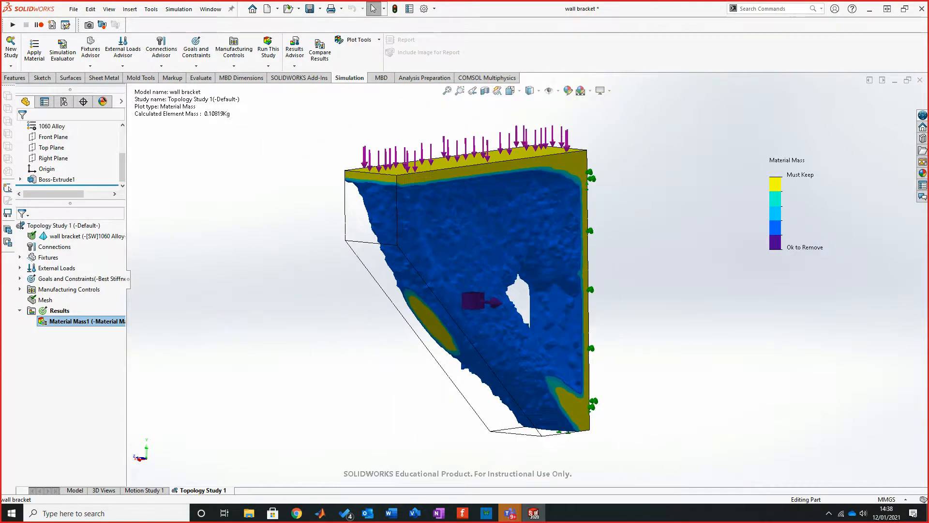
Step: Export the smoothed mesh of the Material Mass1 plot into the current active configuration
right_click(92, 321)
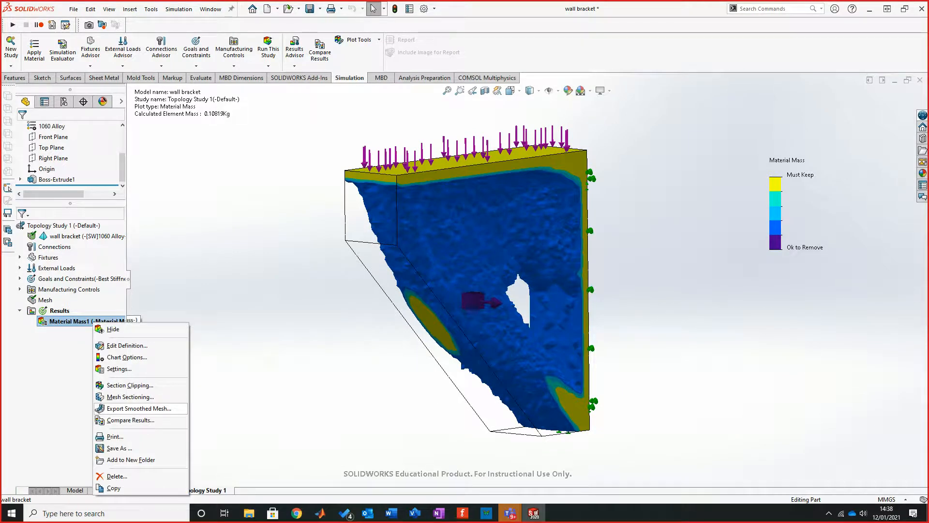
click(139, 408)
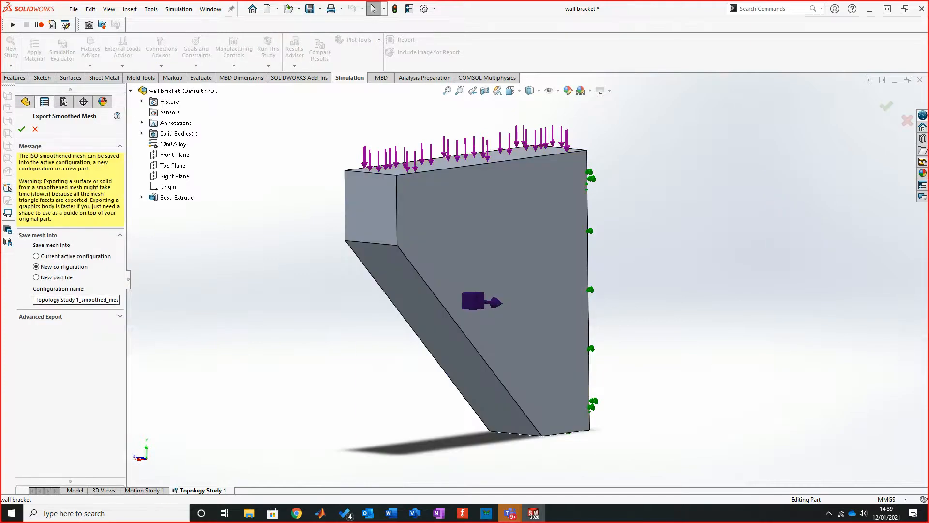
click(36, 256)
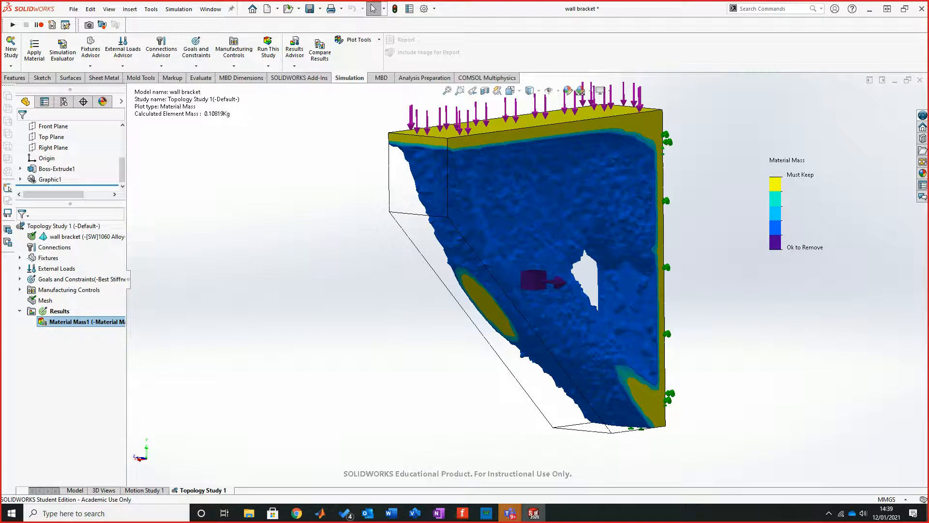
Step: Return to the part model and hide the Boss-Extrude1 body to reveal the smoothed graphic body
click(75, 490)
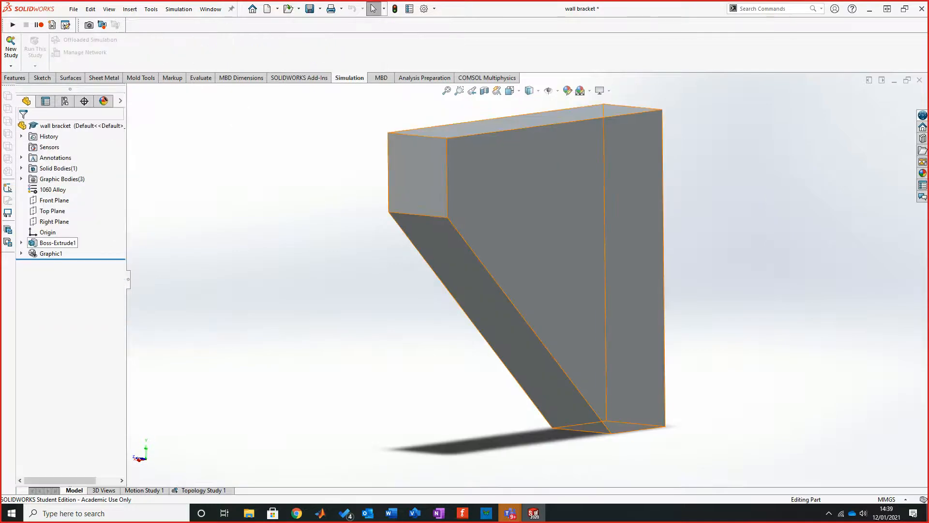
right_click(58, 242)
click(73, 229)
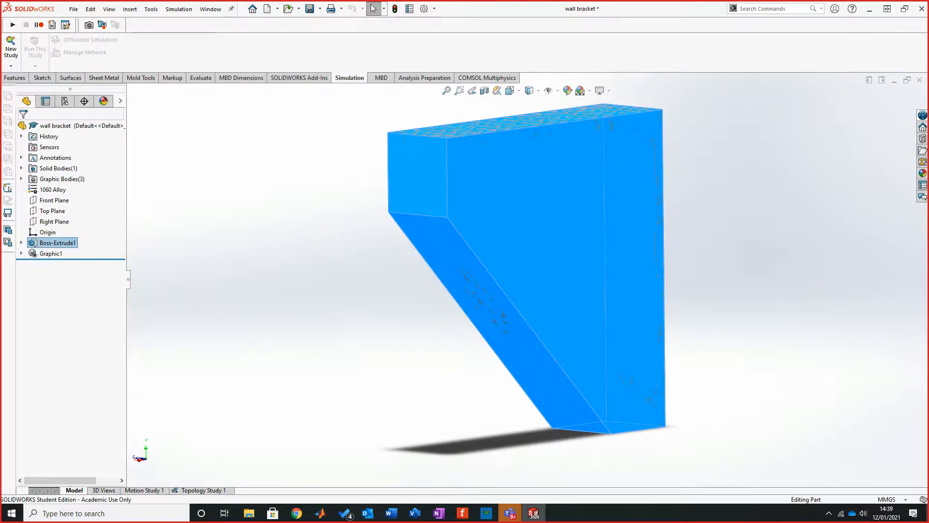
middle_drag(513, 290, 479, 273)
middle_drag(622, 123, 658, 126)
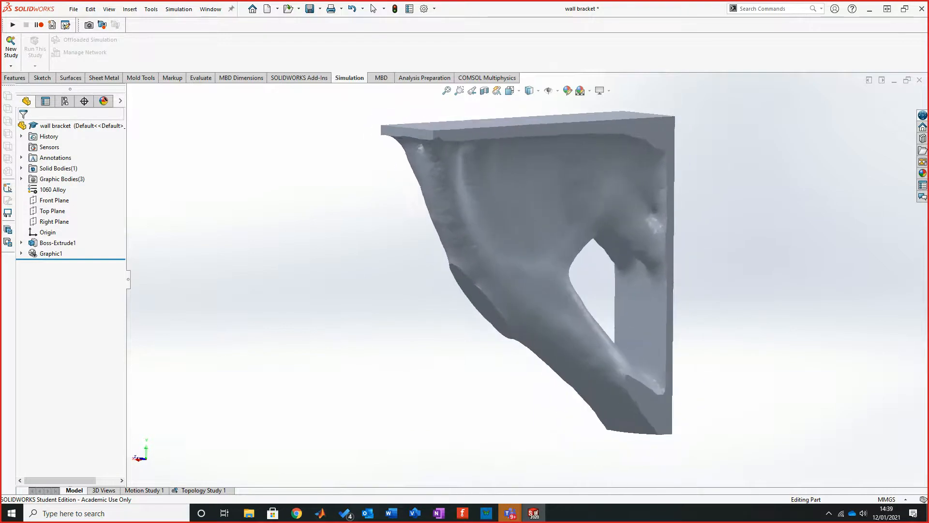
scroll(658, 125, down, 2)
Step: Suppress the Boss-Extrude1 feature so that only the Graphic1 mesh body is left
right_click(48, 253)
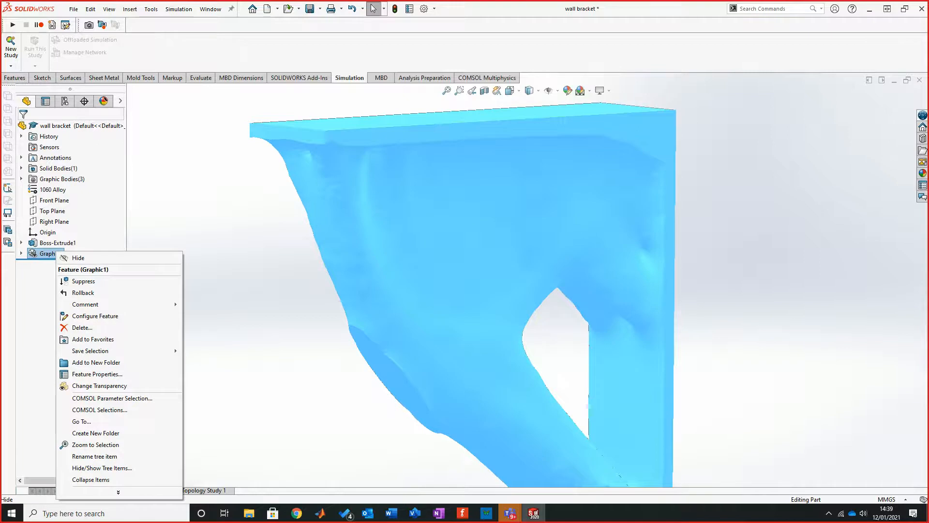
right_click(49, 243)
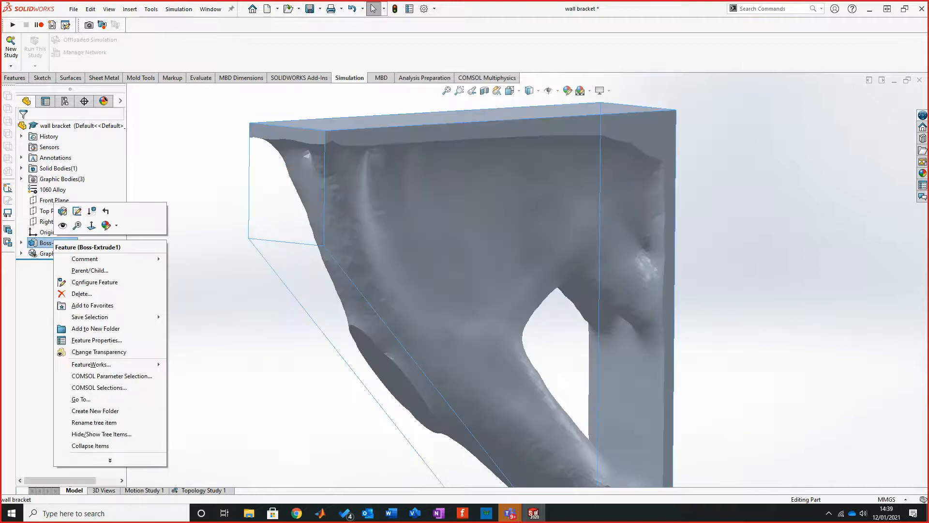
click(91, 212)
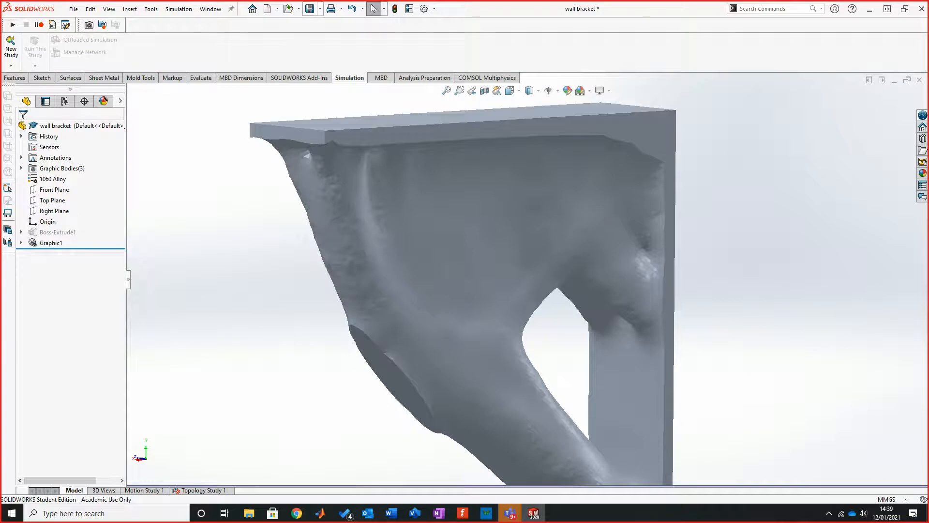
Step: Save the smoothed bracket as an STL file named wall bracket on the Desktop
click(320, 9)
click(329, 34)
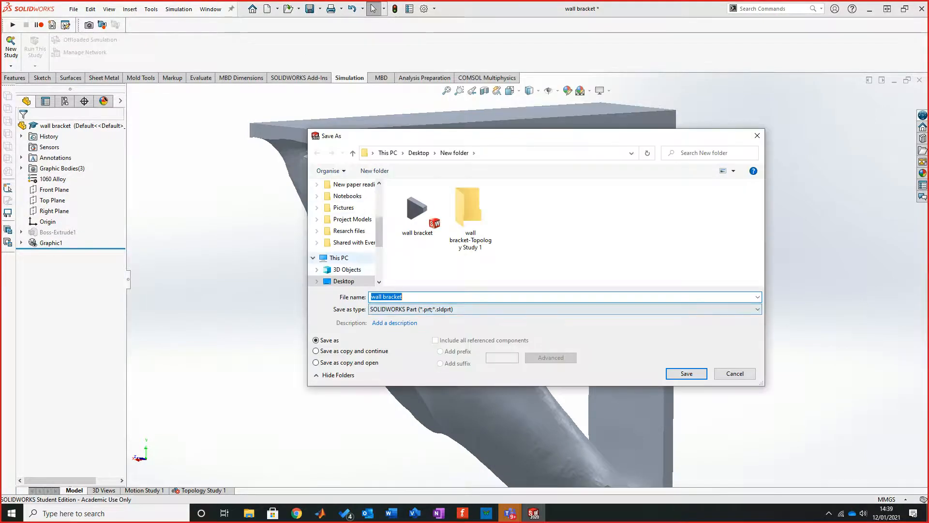
click(533, 310)
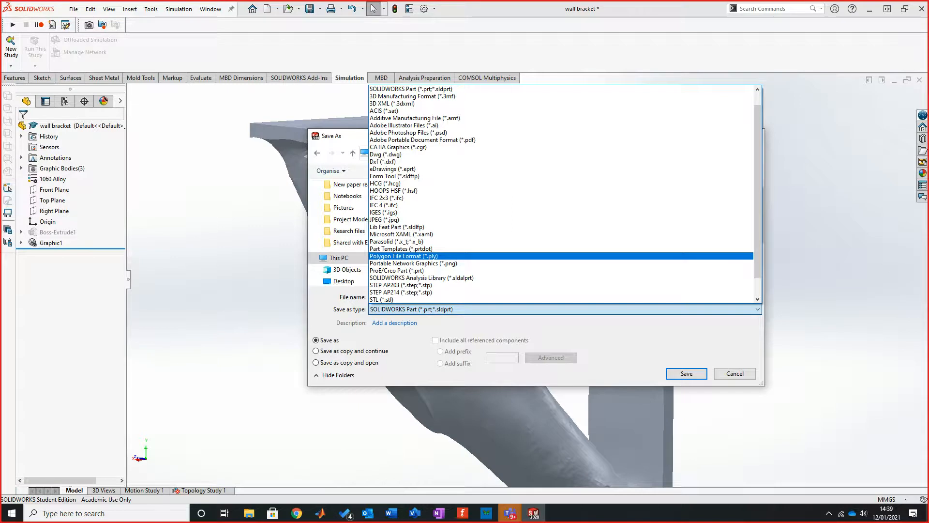
click(387, 299)
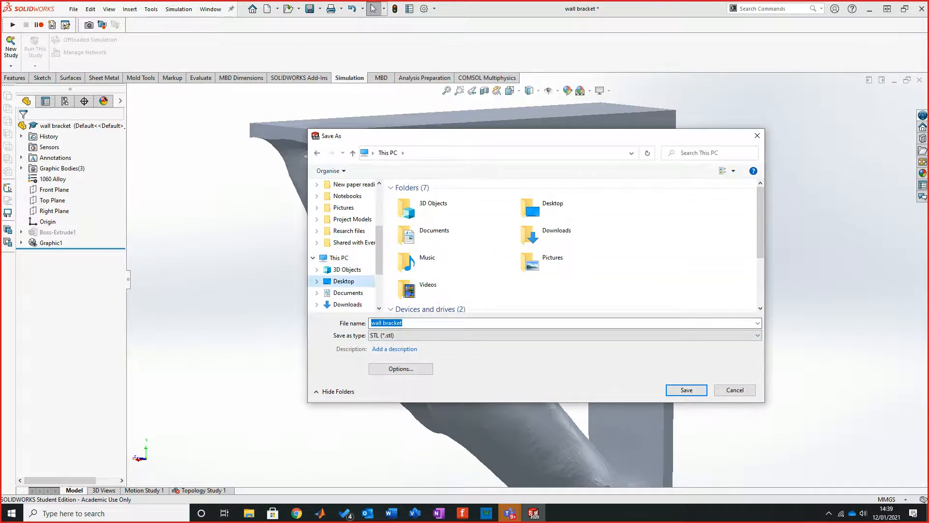
click(345, 281)
click(686, 390)
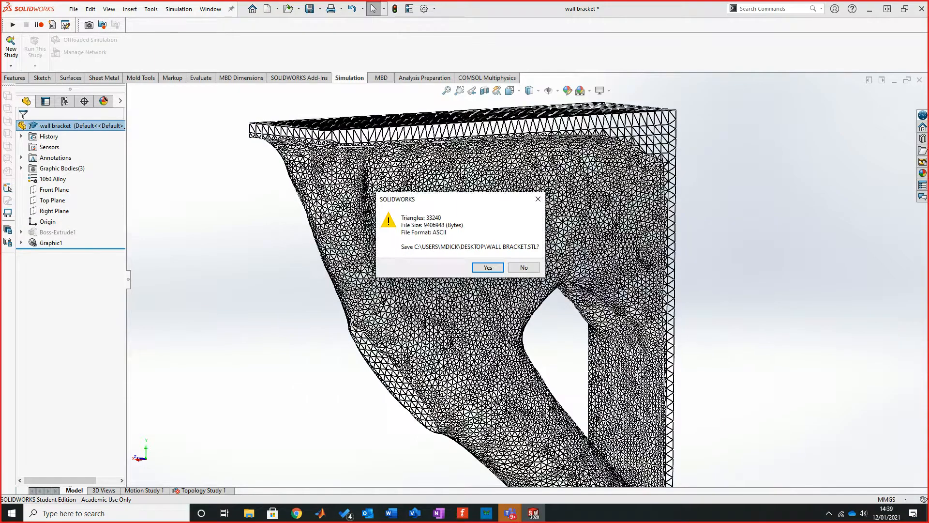
click(487, 267)
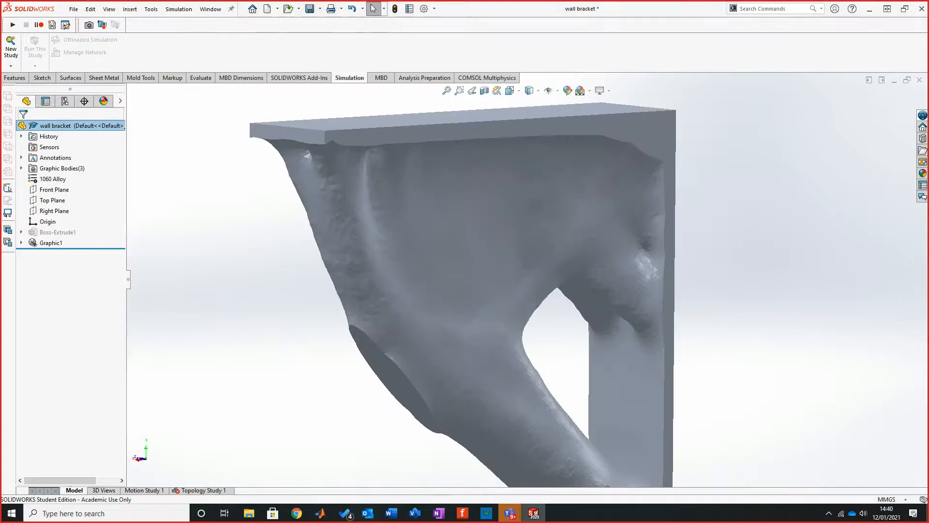
Step: Switch to Ultimaker Cura 4.7 and open the wall bracket file from the Desktop
click(106, 513)
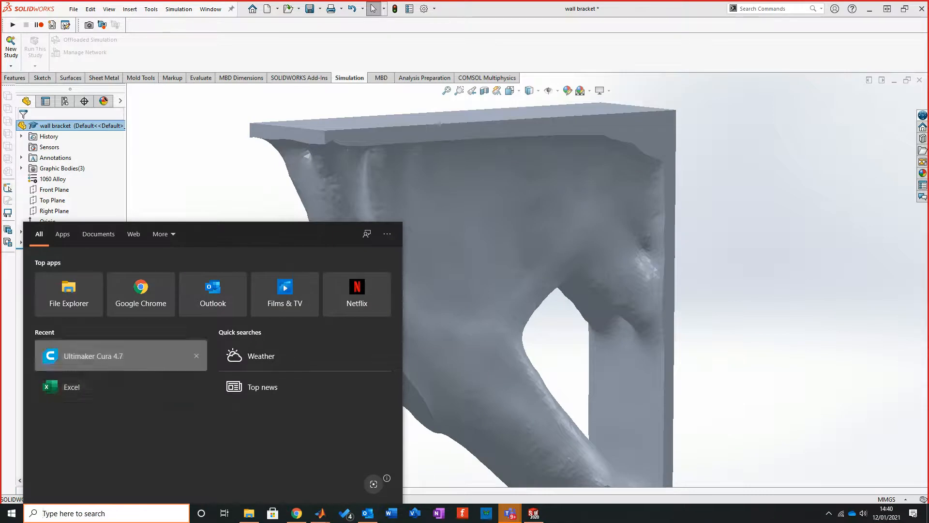
click(115, 356)
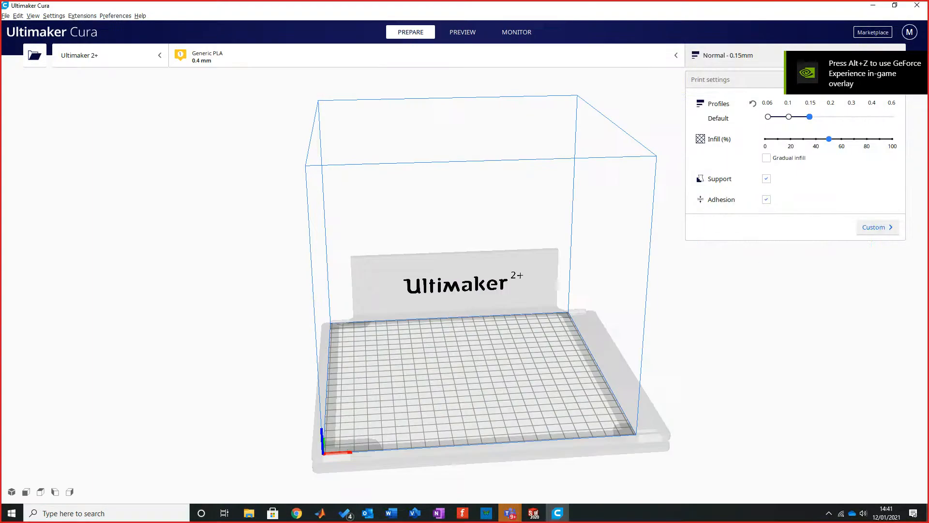
click(34, 55)
click(115, 153)
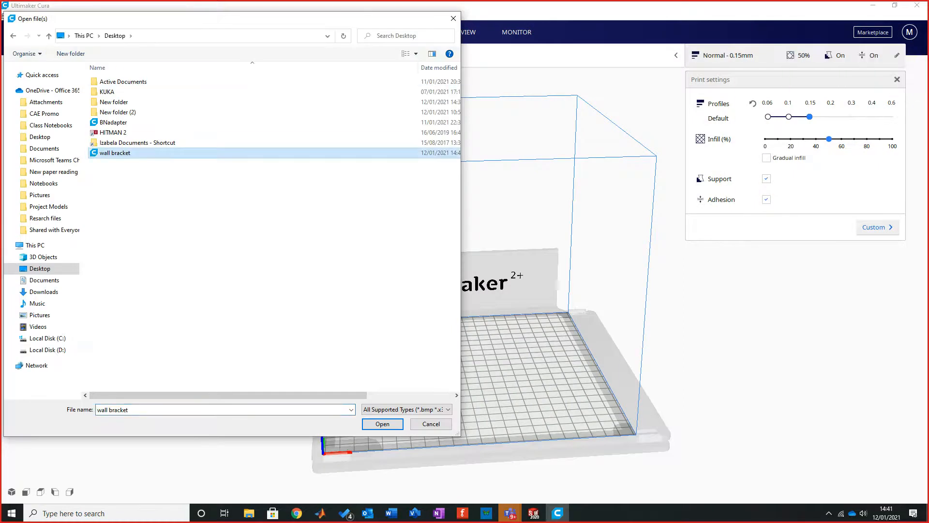
click(382, 423)
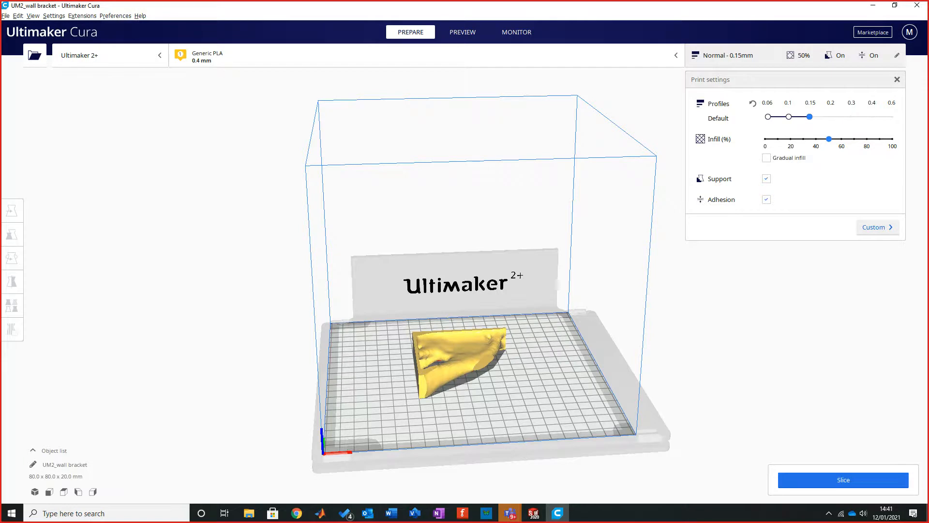
Step: Rotate the bracket 90° so that it stands upright on the build plate, and deselect it
scroll(465, 285, up, 5)
right_drag(339, 291, 464, 348)
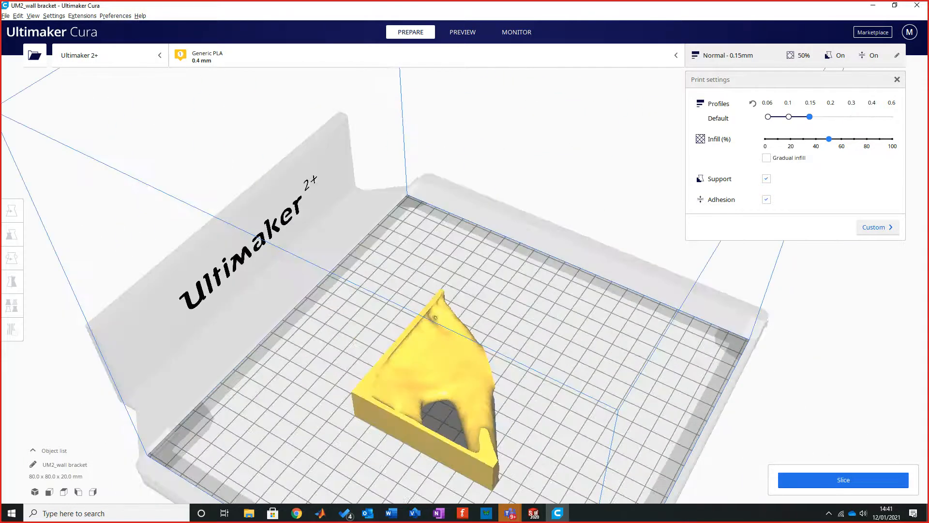
click(435, 360)
click(12, 258)
right_drag(310, 285, 162, 249)
drag(557, 442, 475, 360)
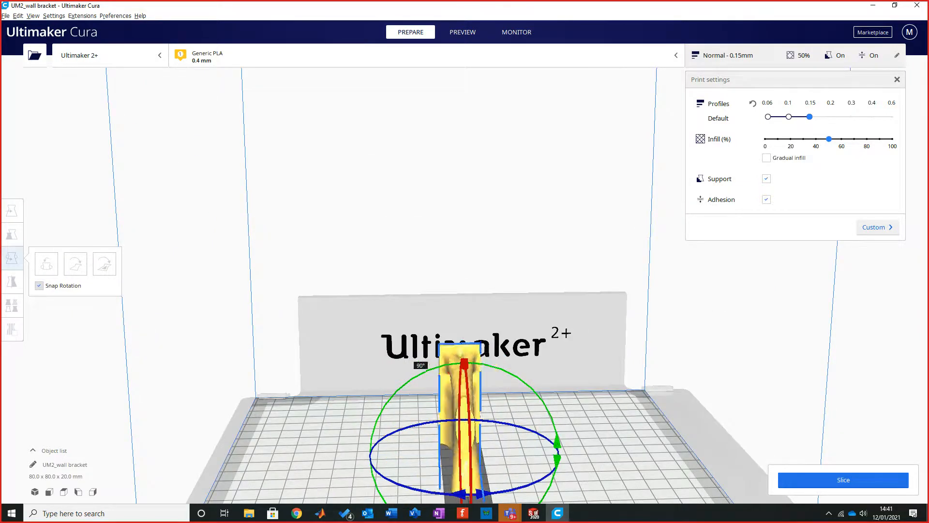
drag(407, 357, 407, 357)
click(348, 300)
Step: Examine the upright bracket on the build plate from several angles and up close for overhanging areas
right_drag(339, 295, 271, 271)
scroll(542, 267, up, 3)
scroll(271, 271, down, 3)
middle_drag(271, 271, 293, 138)
scroll(293, 138, down, 1)
right_drag(309, 193, 612, 242)
scroll(464, 286, up, 2)
scroll(465, 285, up, 2)
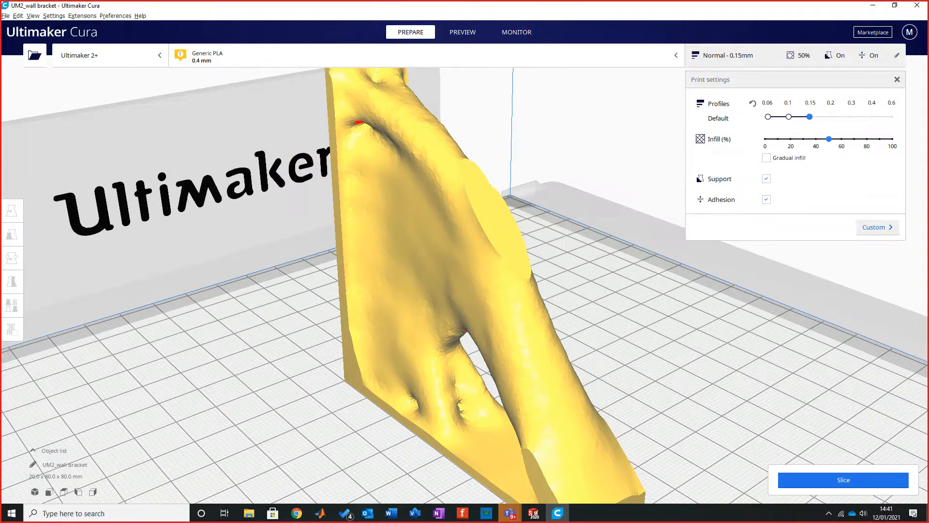
Step: Switch to SOLIDWORKS and unsuppress the original Boss-Extrude1 feature of the wall bracket
mouse_move(508, 276)
right_down()
mouse_move(638, 247)
mouse_move(697, 251)
mouse_move(498, 276)
mouse_move(314, 264)
mouse_move(387, 245)
mouse_move(513, 261)
right_up()
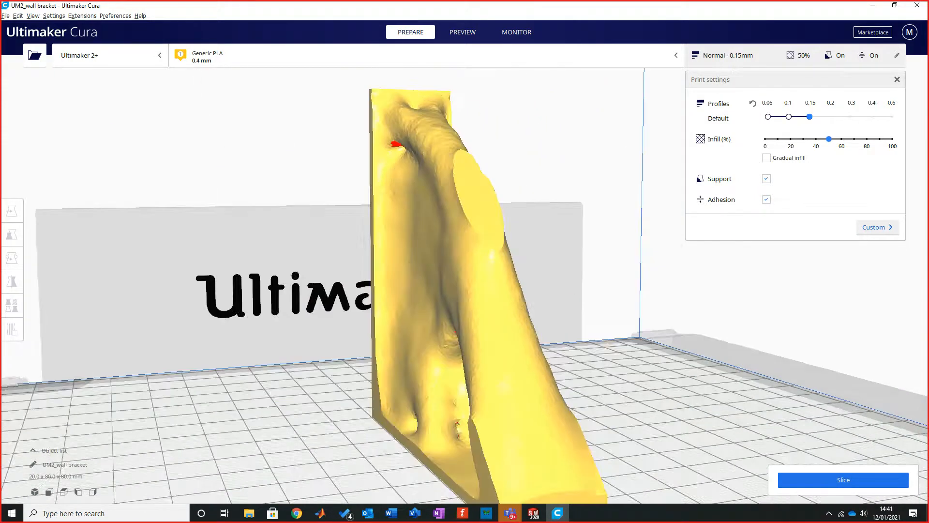
click(873, 5)
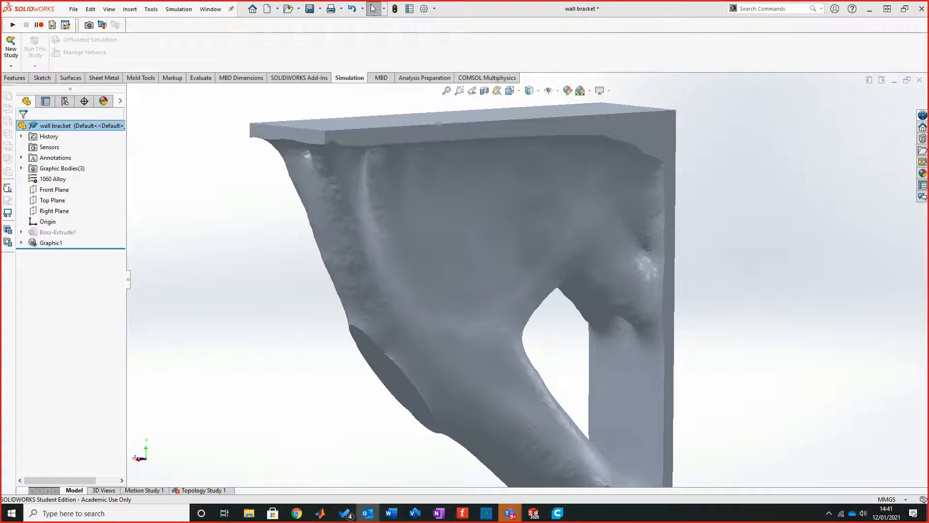
scroll(515, 286, down, 3)
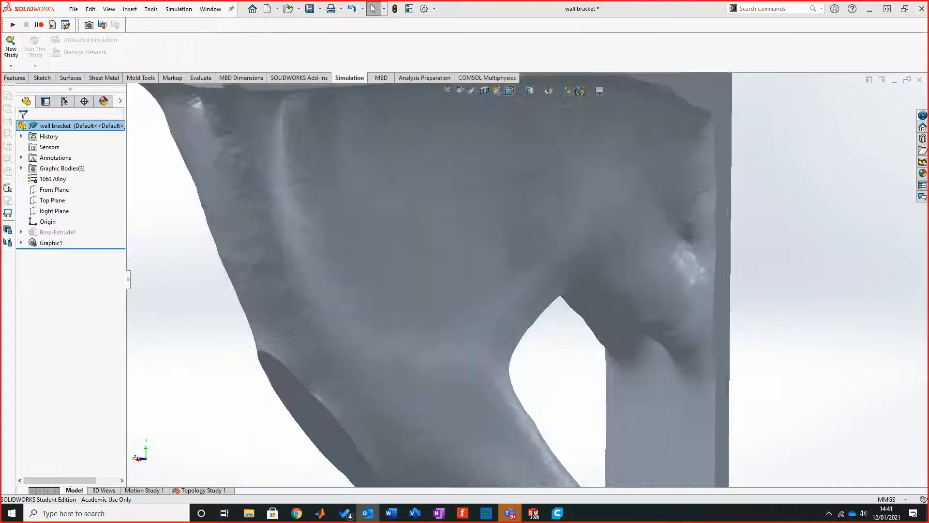
right_click(366, 326)
click(349, 323)
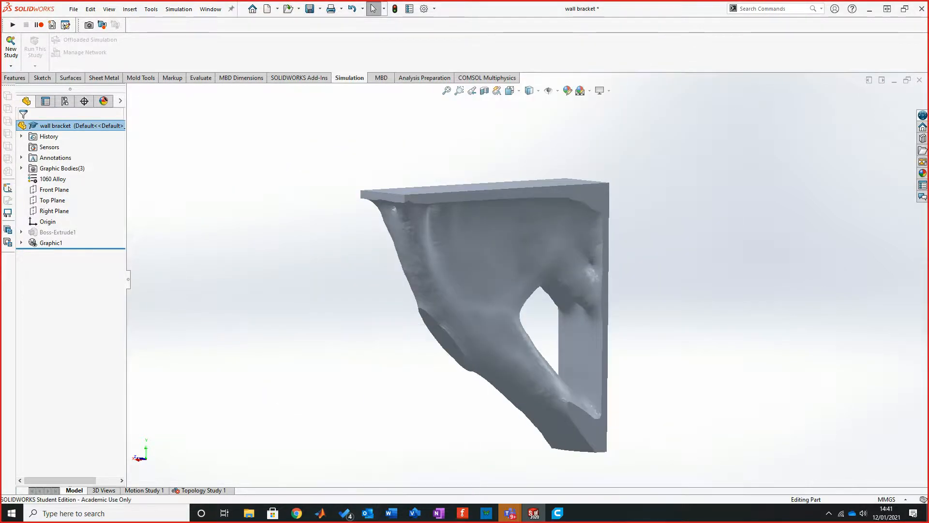
middle_drag(349, 324, 520, 281)
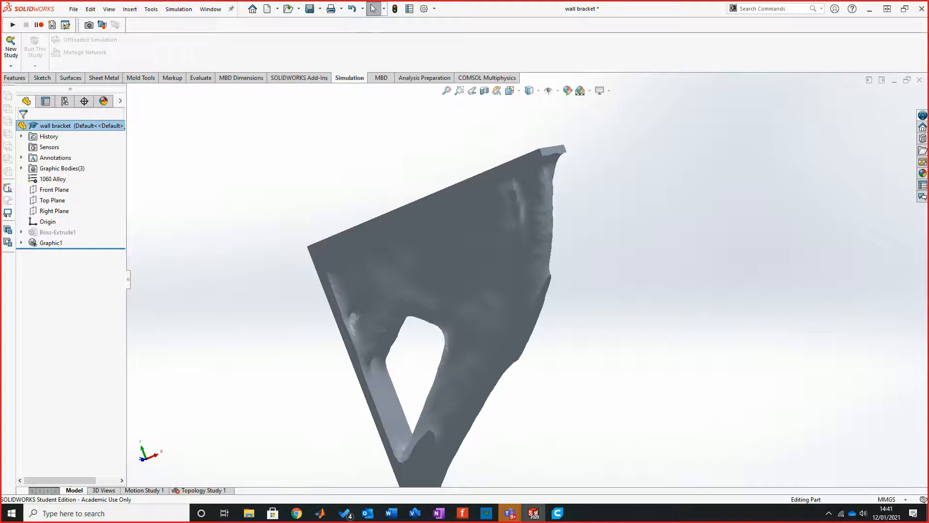
right_click(70, 233)
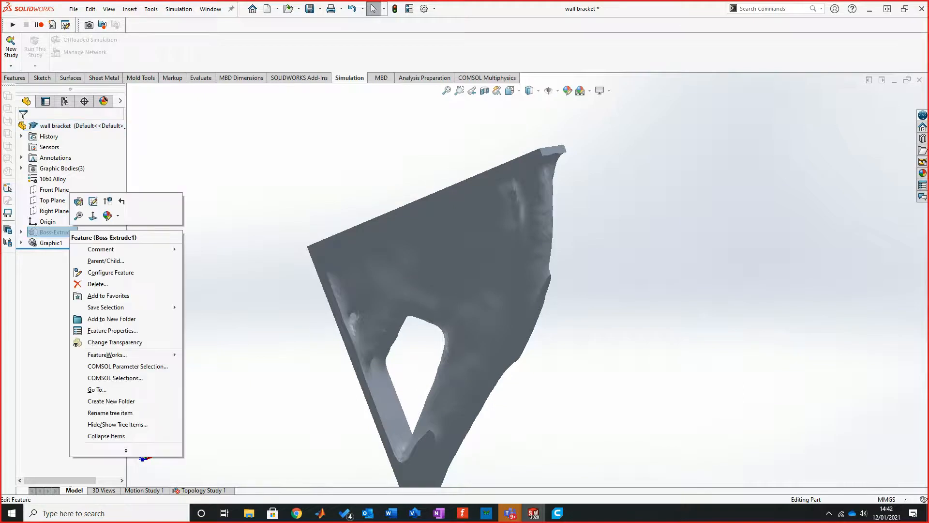
click(108, 202)
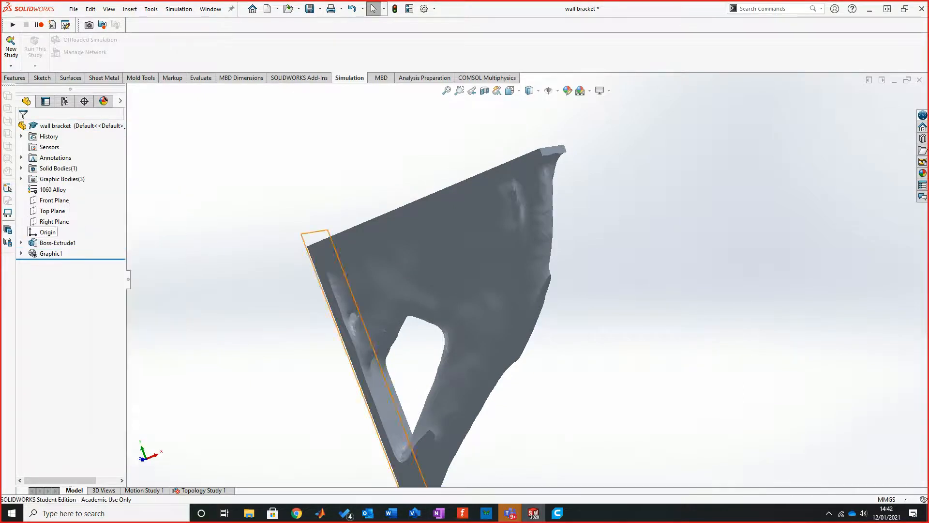
Step: Show the original extruded bracket body and make it transparent so the optimised mesh can be seen through it
right_click(59, 243)
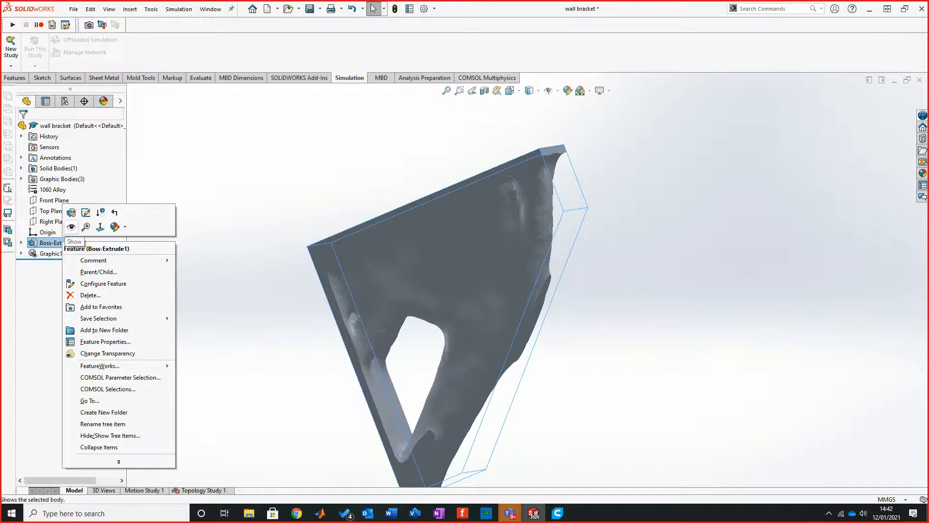
click(72, 226)
right_click(61, 243)
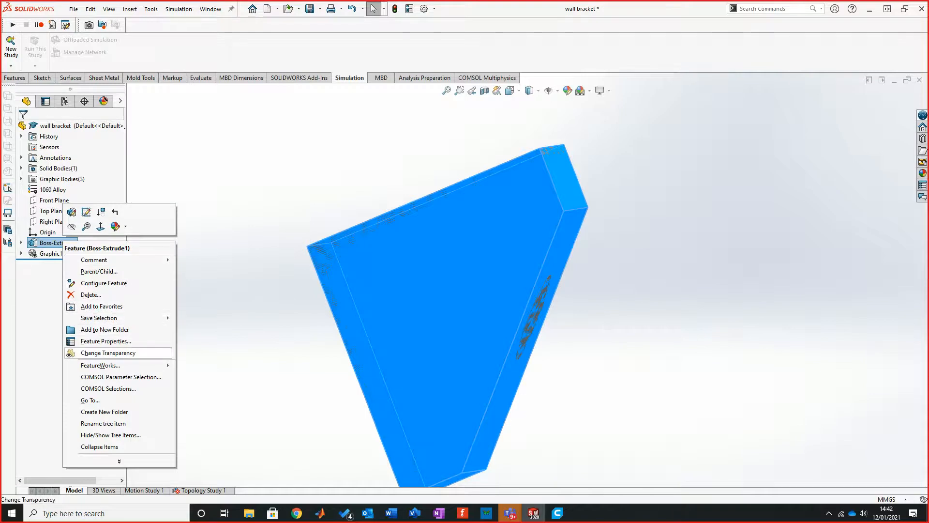
click(107, 352)
Step: Examine the optimised mesh inside the transparent original body from several angles to compare where material is removed
middle_drag(435, 290, 285, 317)
scroll(564, 206, down, 3)
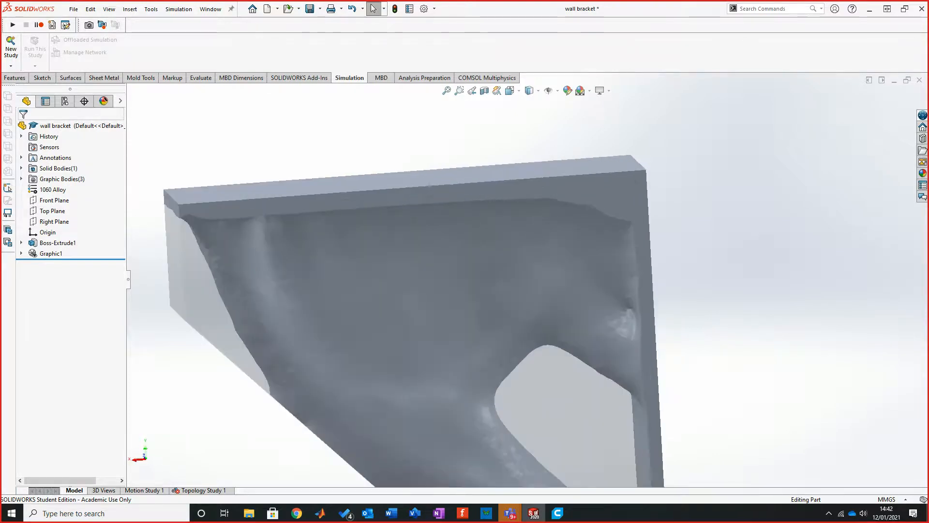
middle_drag(368, 403, 523, 368)
middle_drag(416, 367, 254, 343)
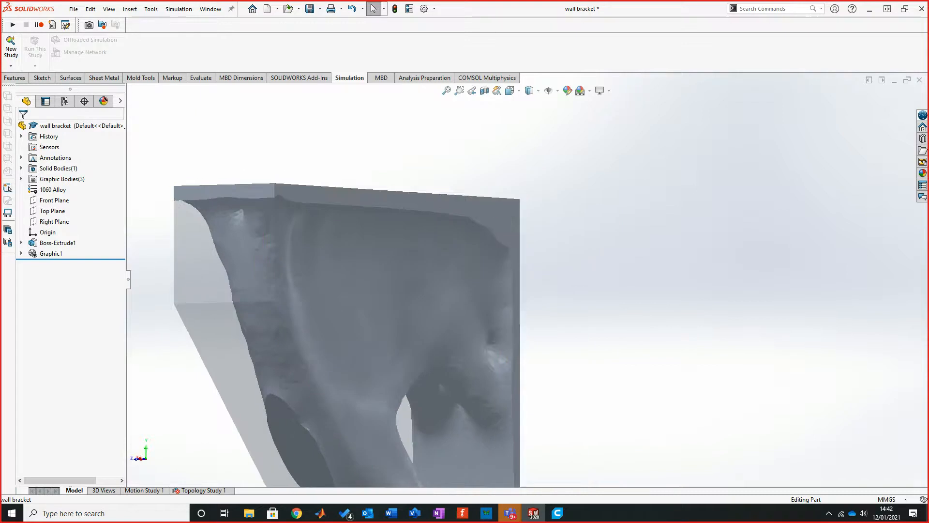
middle_drag(479, 348, 407, 342)
scroll(436, 349, up, 5)
middle_drag(489, 363, 469, 365)
middle_drag(420, 331, 467, 289)
scroll(430, 339, down, 2)
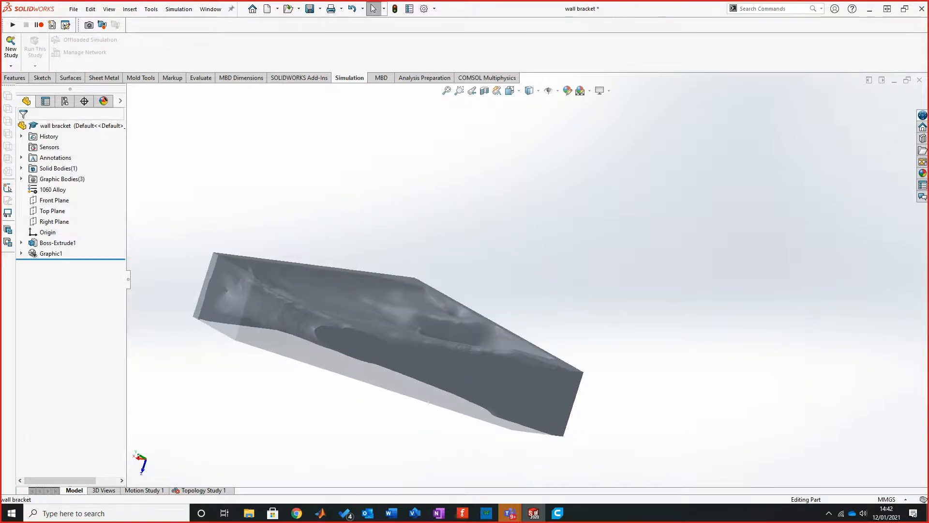
middle_drag(467, 289, 427, 301)
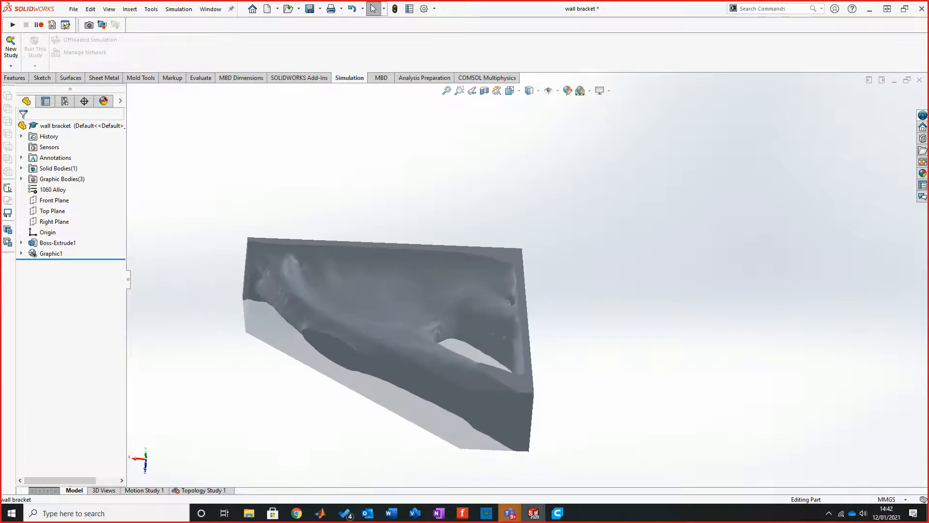
scroll(484, 309, up, 5)
scroll(484, 310, down, 6)
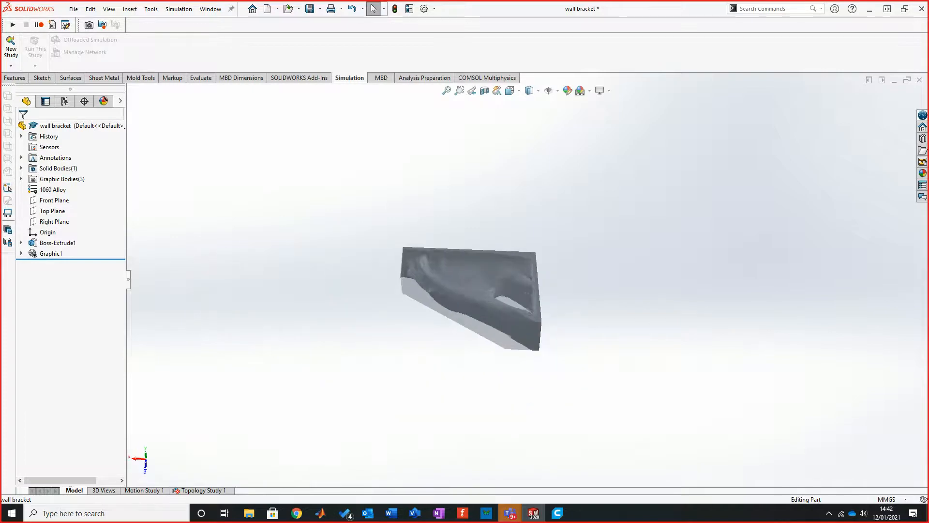
middle_drag(483, 309, 484, 316)
middle_drag(523, 271, 525, 315)
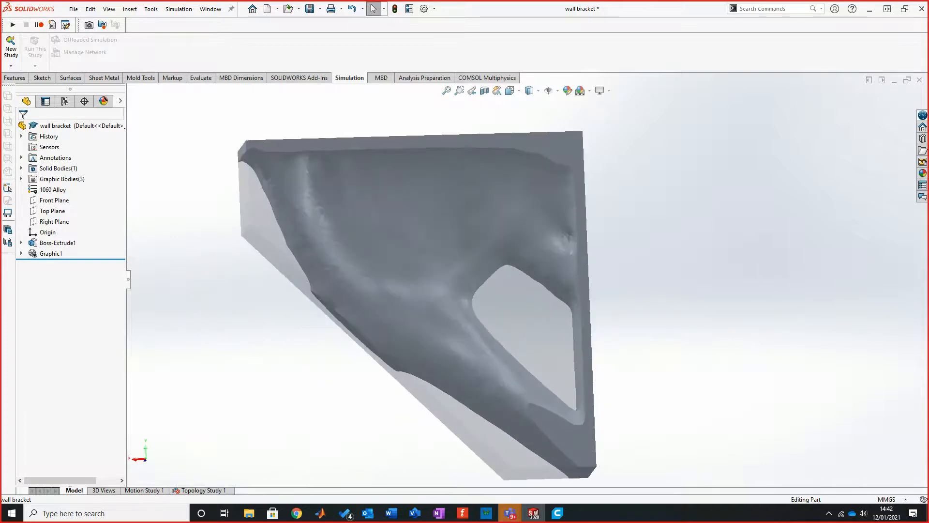
Step: Start a new sketch on the large flat side face of the transparent original bracket body
click(526, 315)
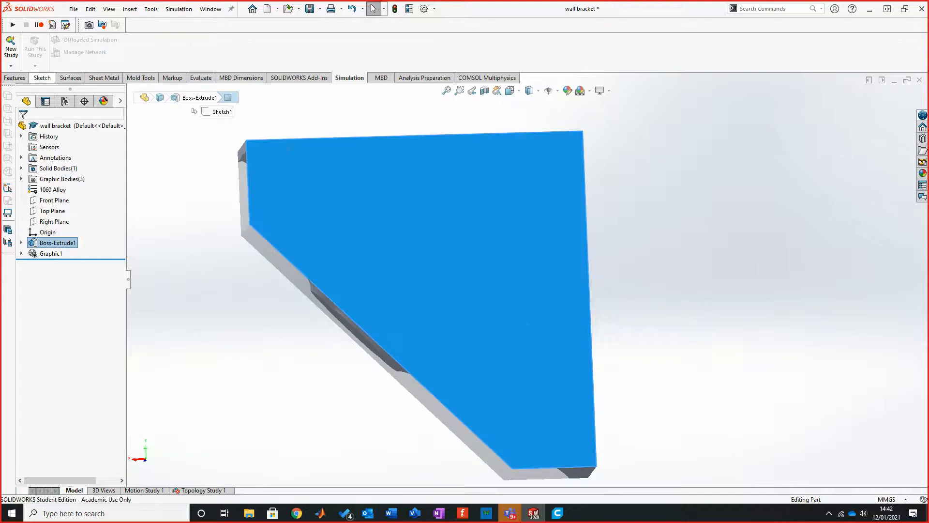
click(42, 78)
click(13, 48)
key(Escape)
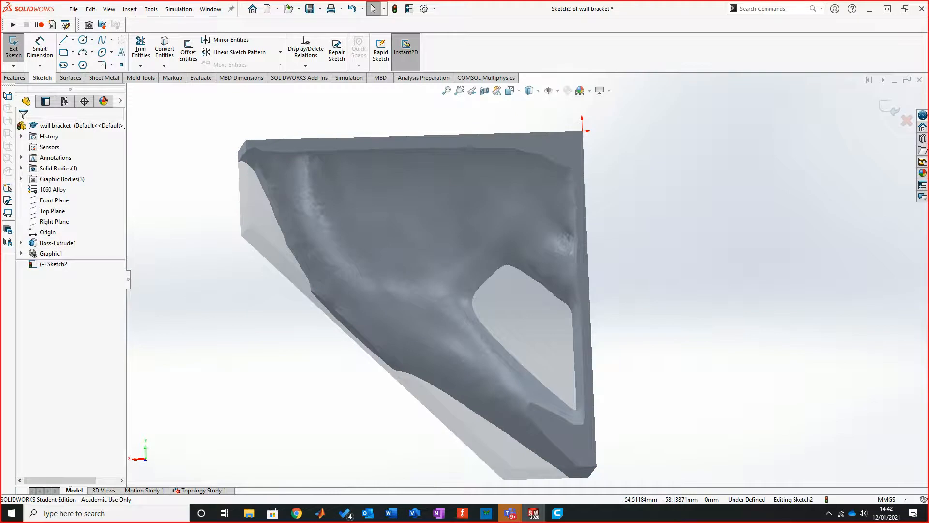
key(ctrl+8)
scroll(465, 309, up, 2)
scroll(265, 304, down, 5)
scroll(541, 285, up, 4)
scroll(549, 274, down, 2)
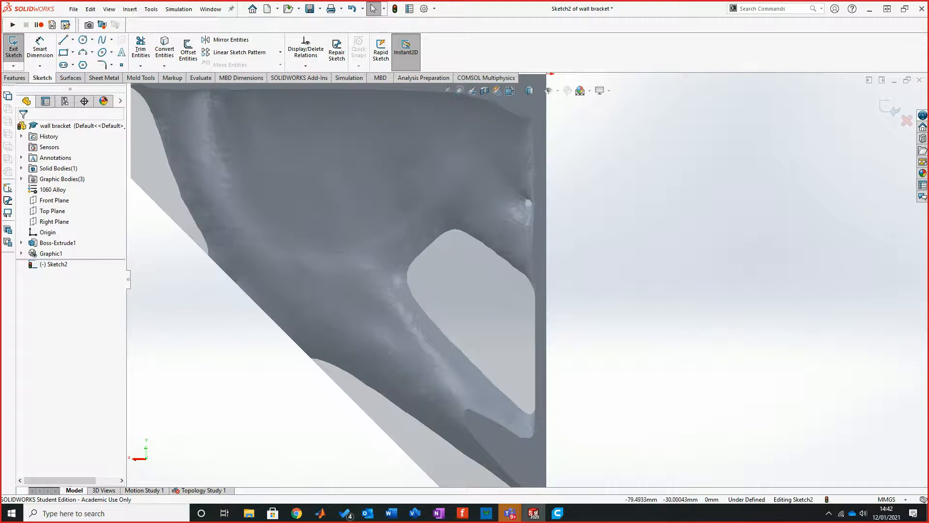
click(63, 39)
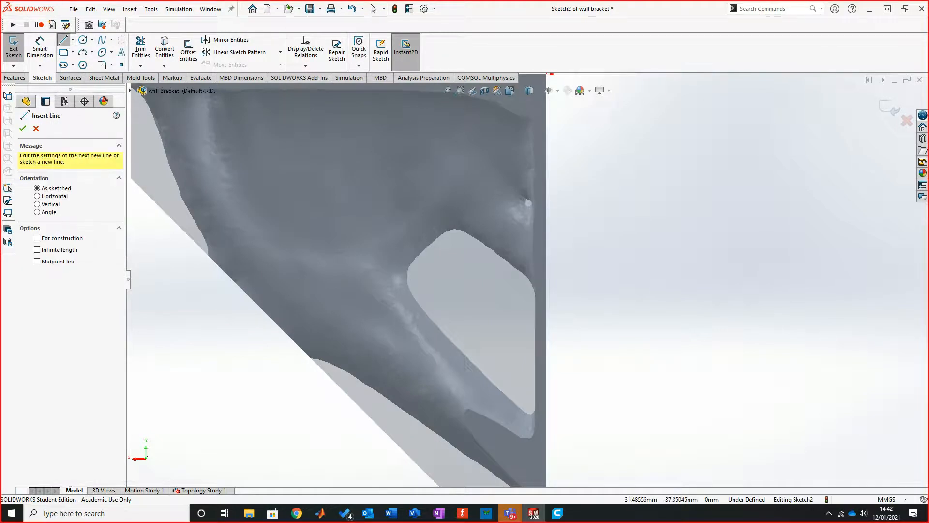
click(35, 129)
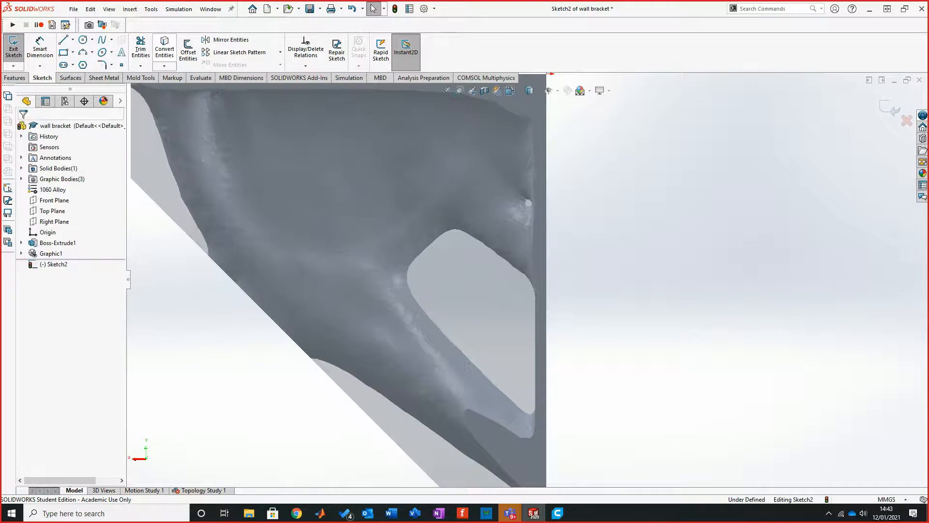
click(164, 49)
scroll(507, 270, down, 3)
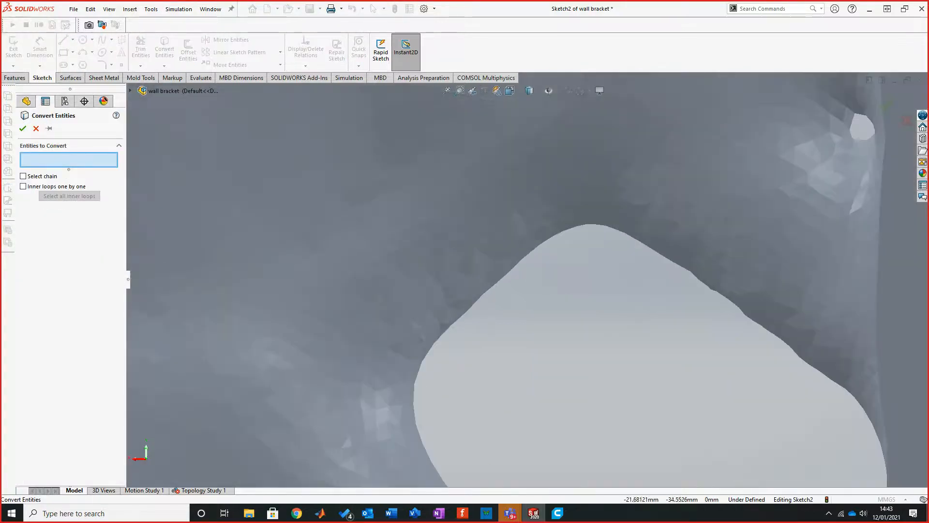
click(508, 271)
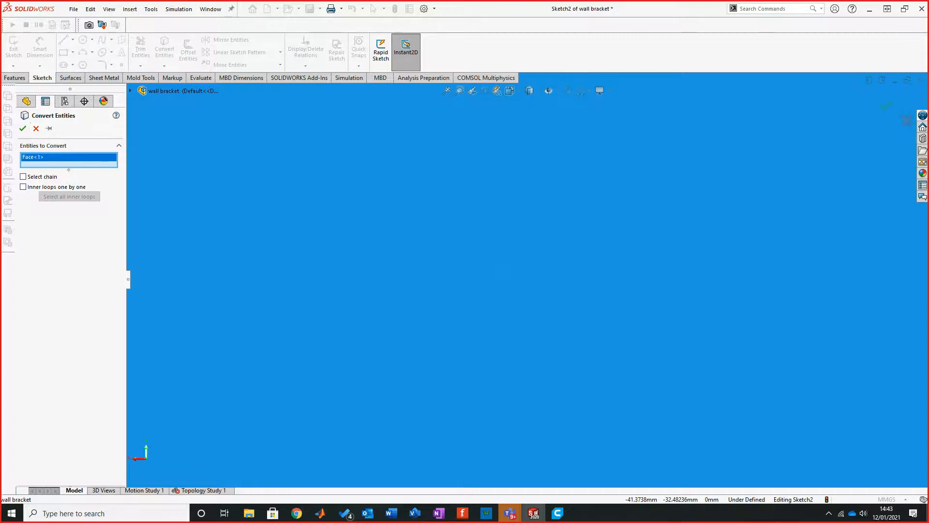
click(346, 179)
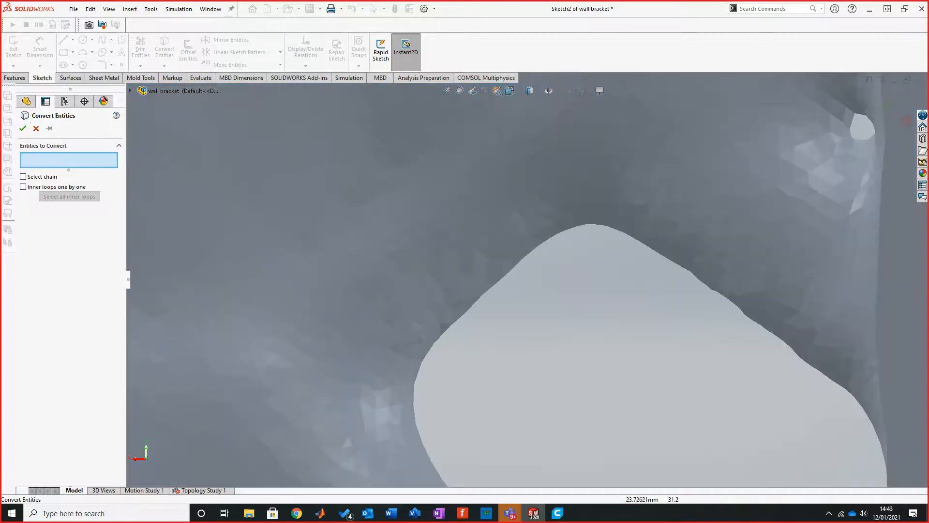
scroll(239, 181, up, 8)
click(36, 129)
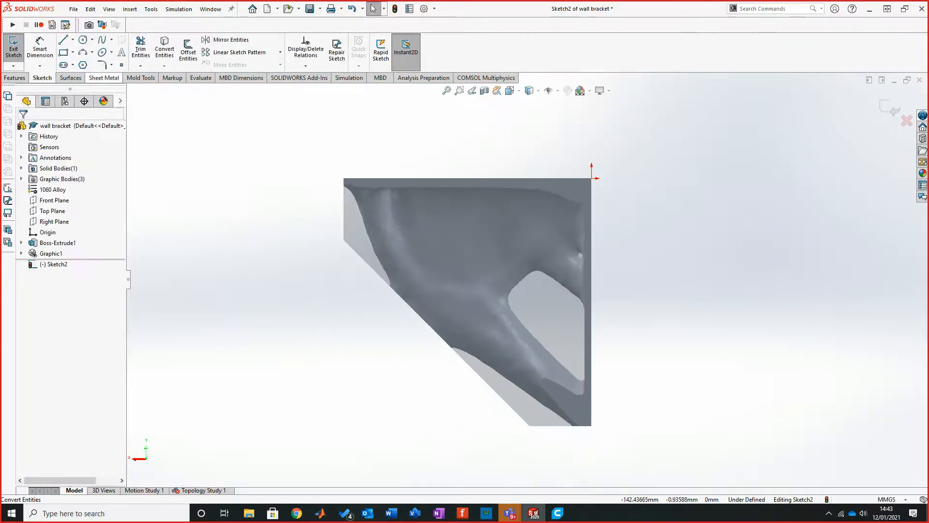
Step: Trace a five-point spline from the peak of the mesh's large opening along its upper edge to its vertical edge
click(102, 40)
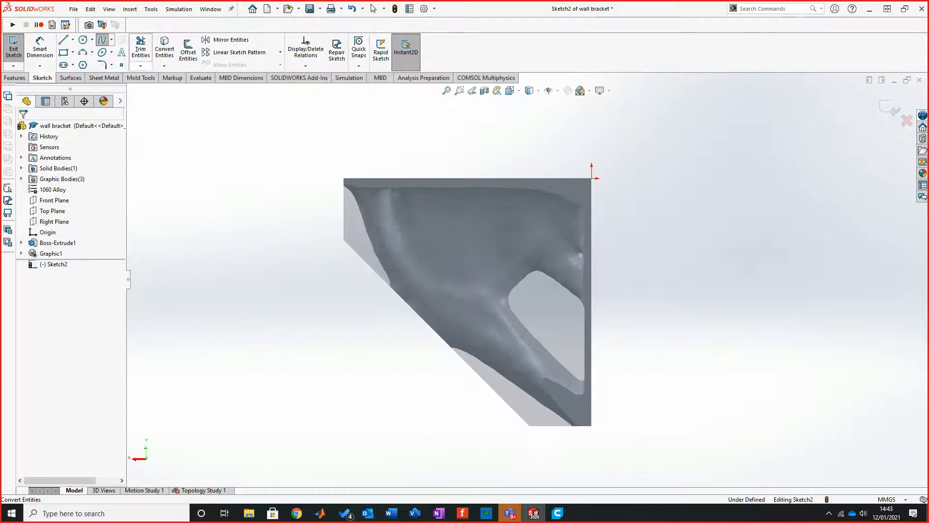
scroll(575, 282, down, 5)
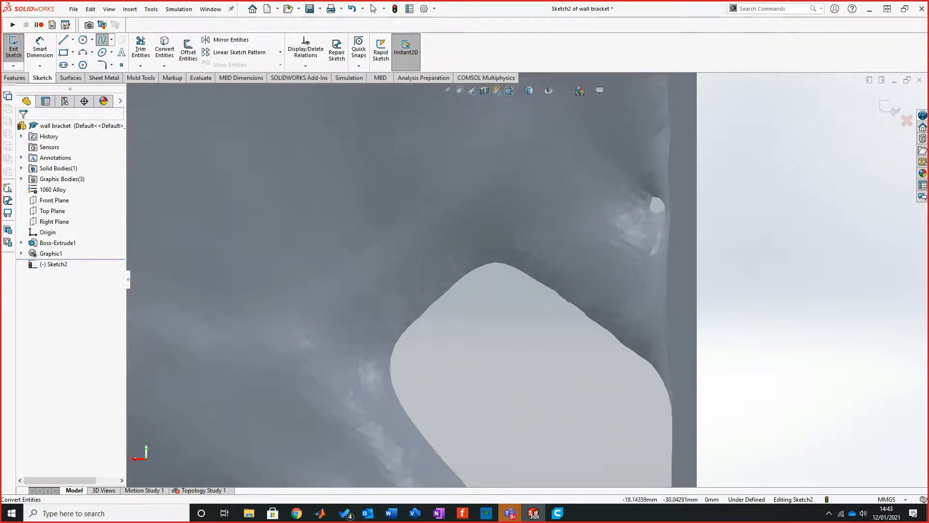
click(493, 262)
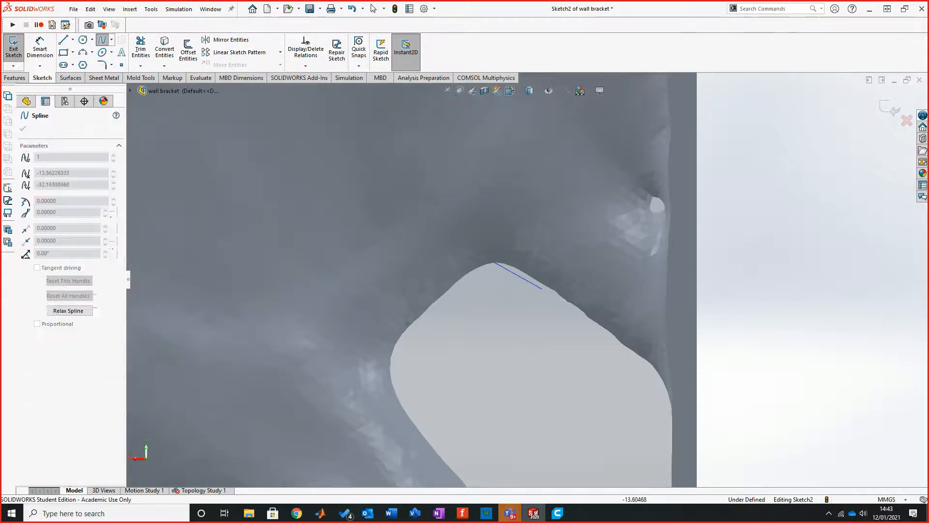
click(533, 278)
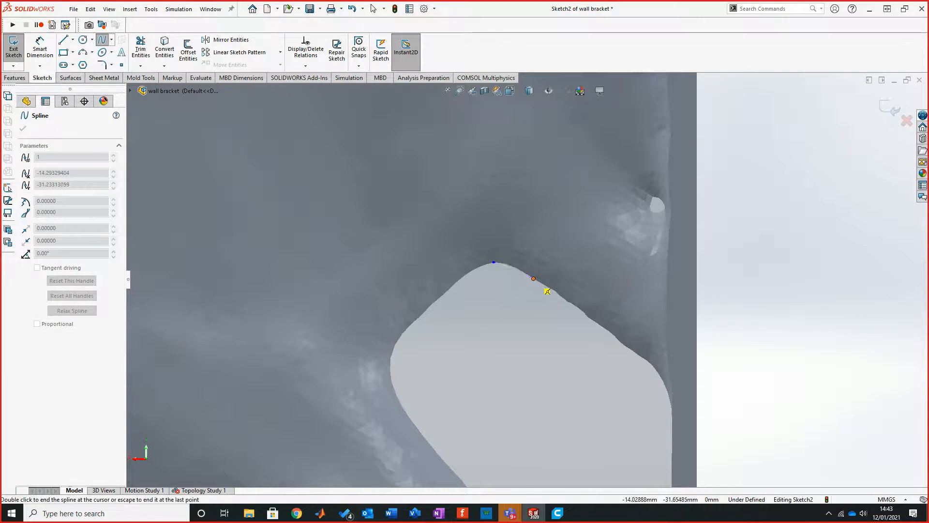
click(569, 303)
click(634, 355)
click(671, 410)
scroll(653, 415, up, 5)
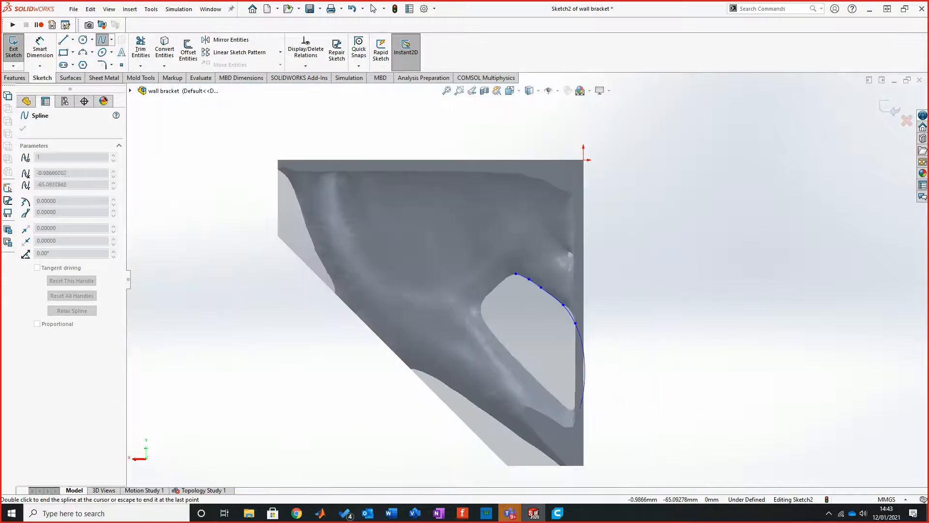
scroll(611, 426, down, 3)
right_click(647, 289)
click(672, 296)
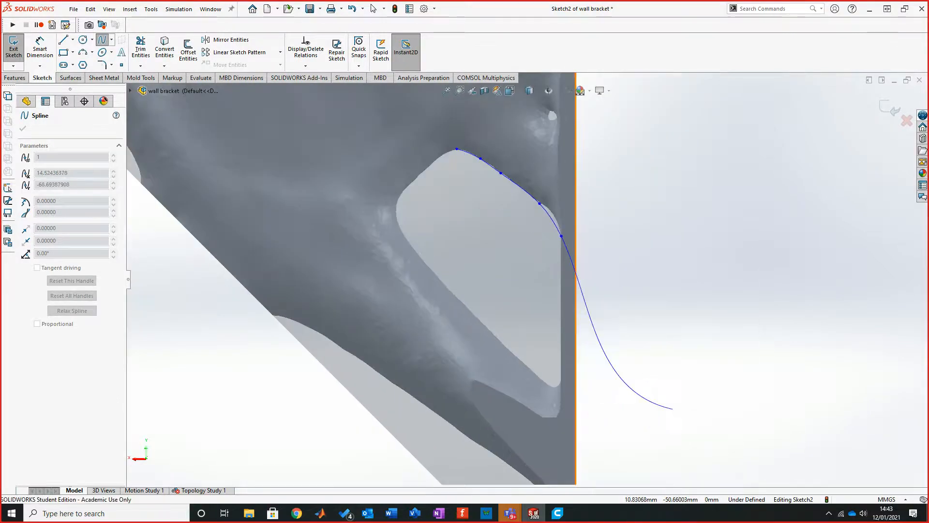
Step: Trace a nine-point spline from the opening's peak around its curved and sloping edge to the lower end of its vertical edge
click(102, 40)
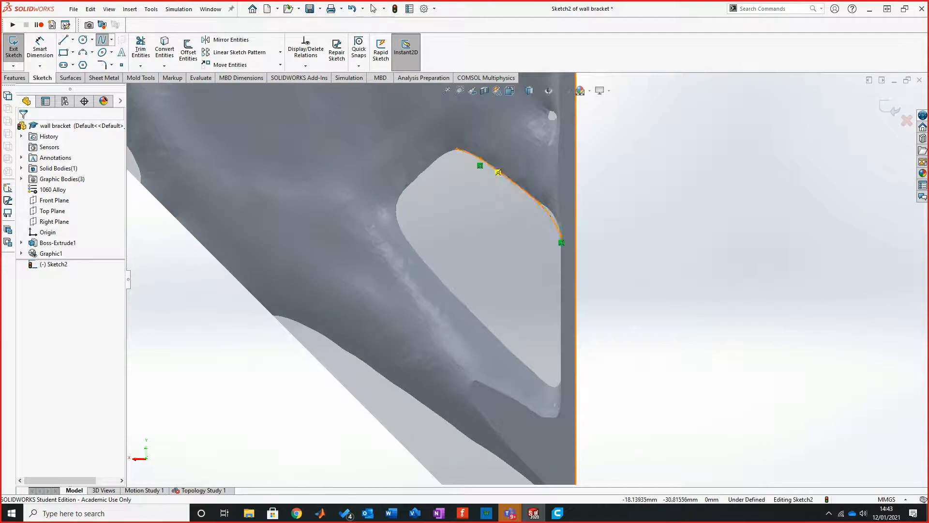
click(456, 148)
click(416, 174)
click(395, 208)
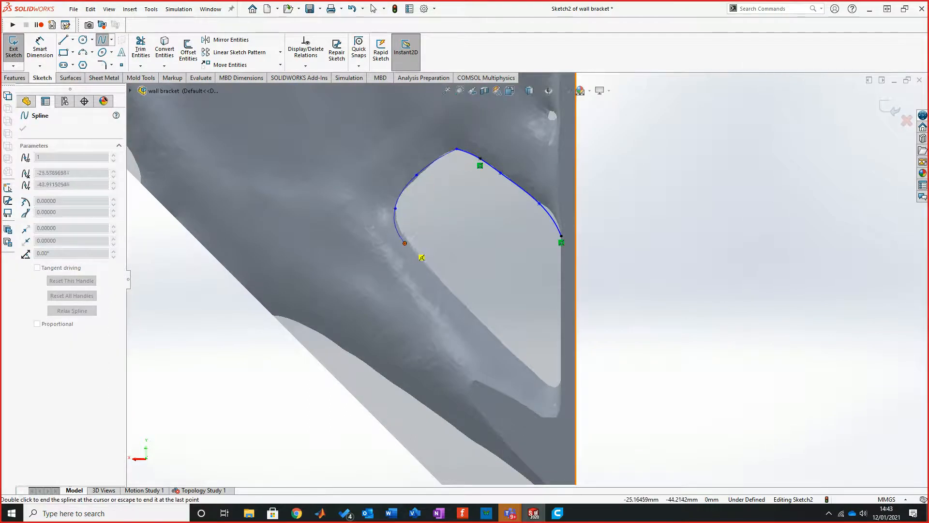
click(401, 226)
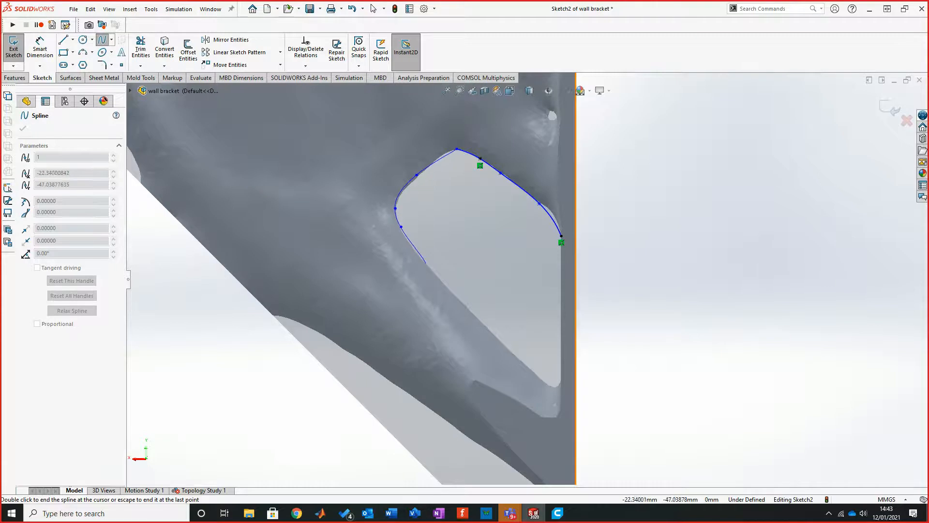
click(427, 264)
click(487, 329)
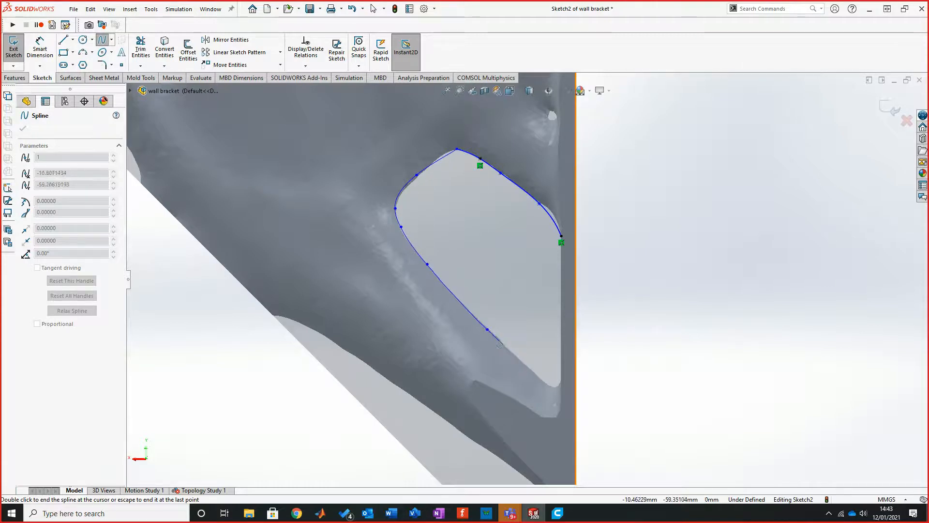
click(533, 369)
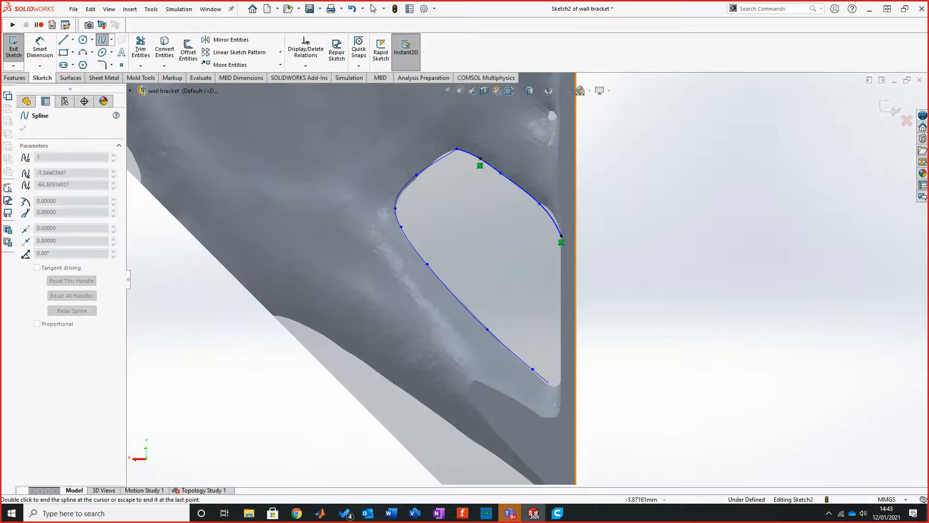
click(551, 384)
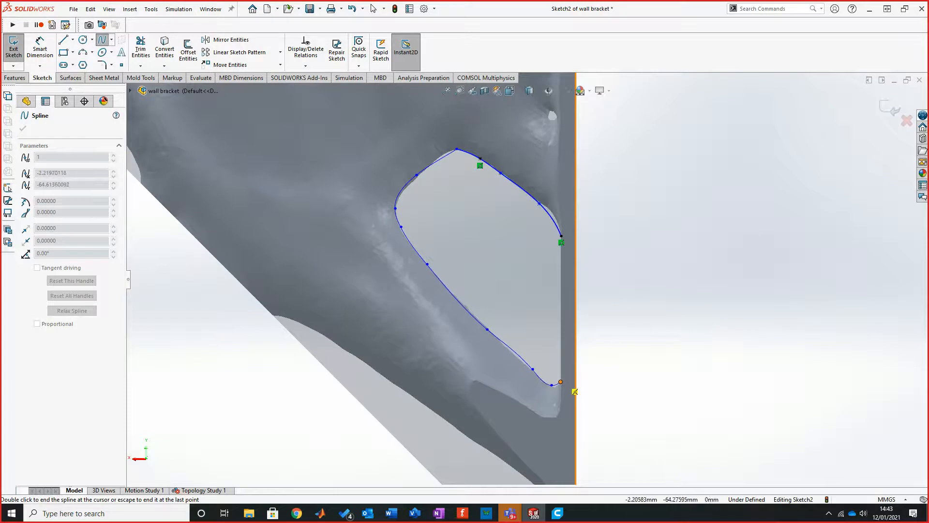
click(560, 381)
right_click(638, 299)
click(659, 308)
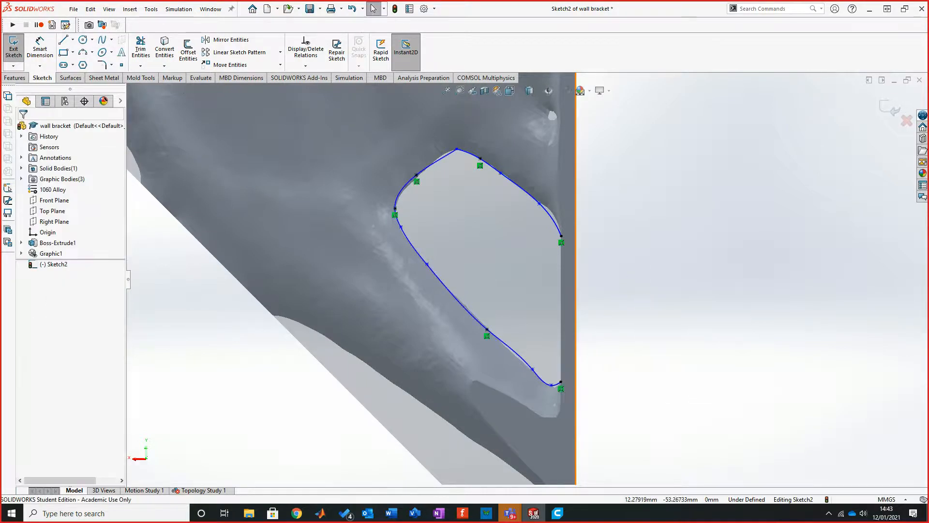
Step: Close the opening's outline with a line about 22 mm long joining the two spline ends along the vertical edge
click(63, 39)
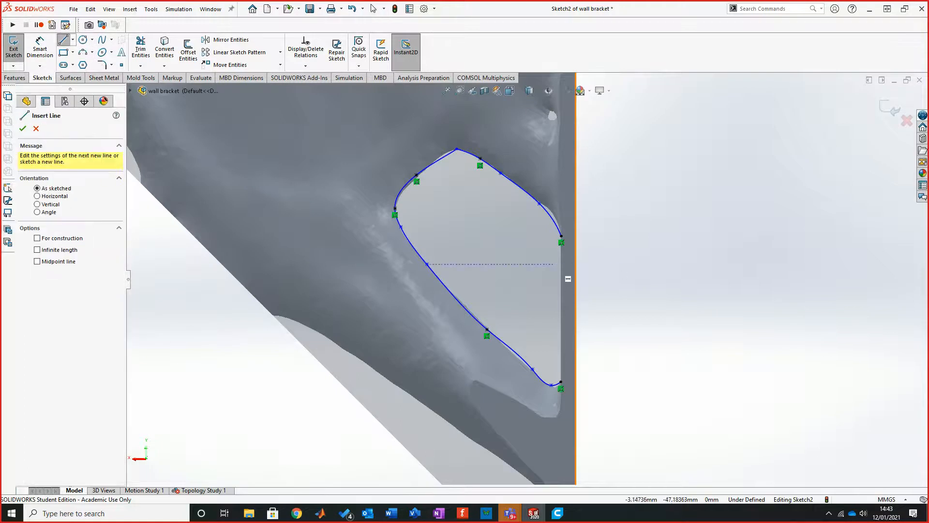
click(561, 236)
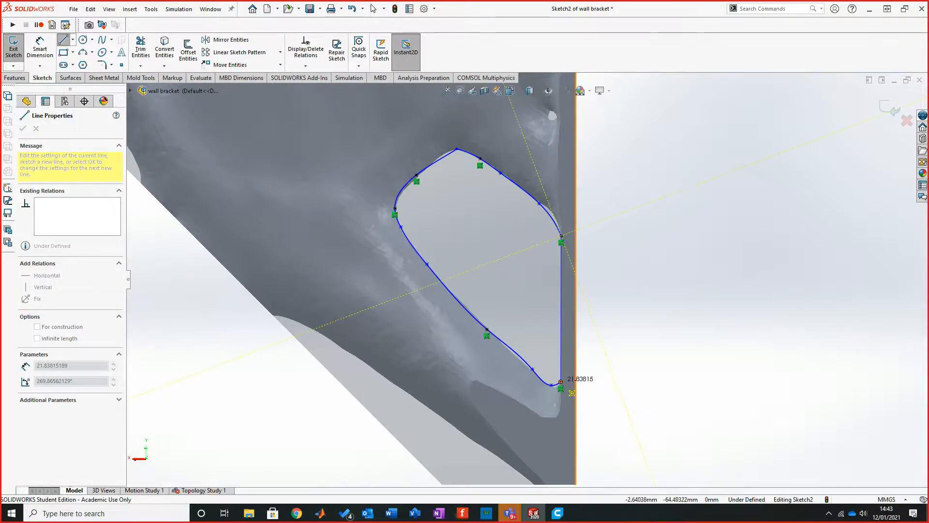
click(560, 382)
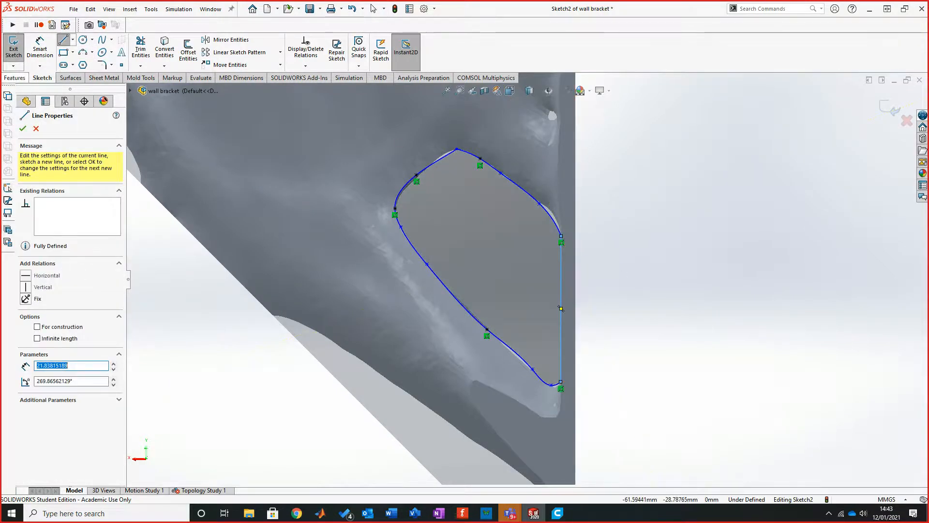
click(17, 49)
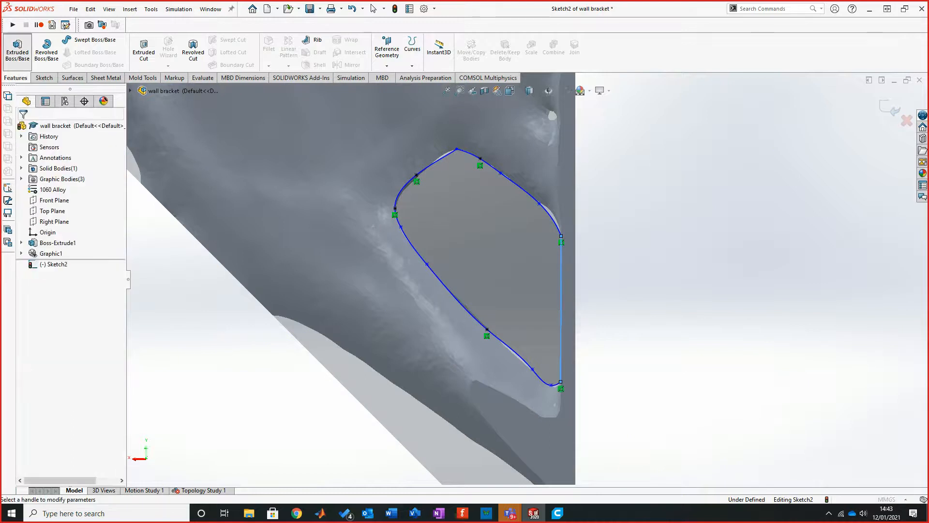
click(77, 186)
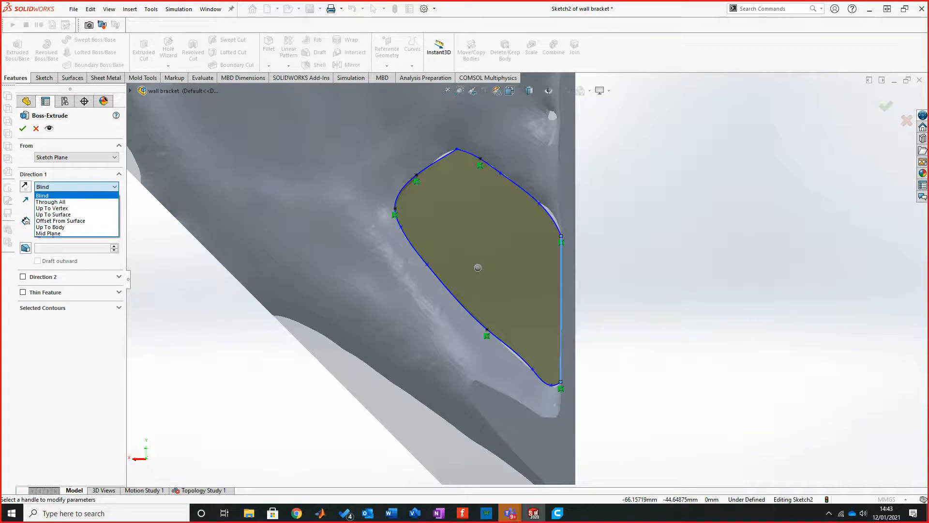
click(49, 195)
click(36, 128)
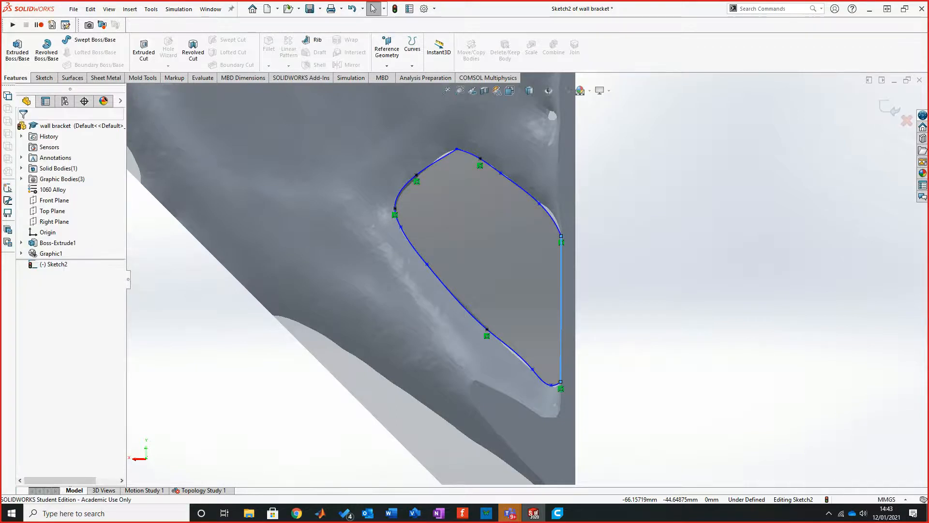
Step: Cut the closed opening profile through the bracket with an extruded cut set to Through All - Both
click(144, 49)
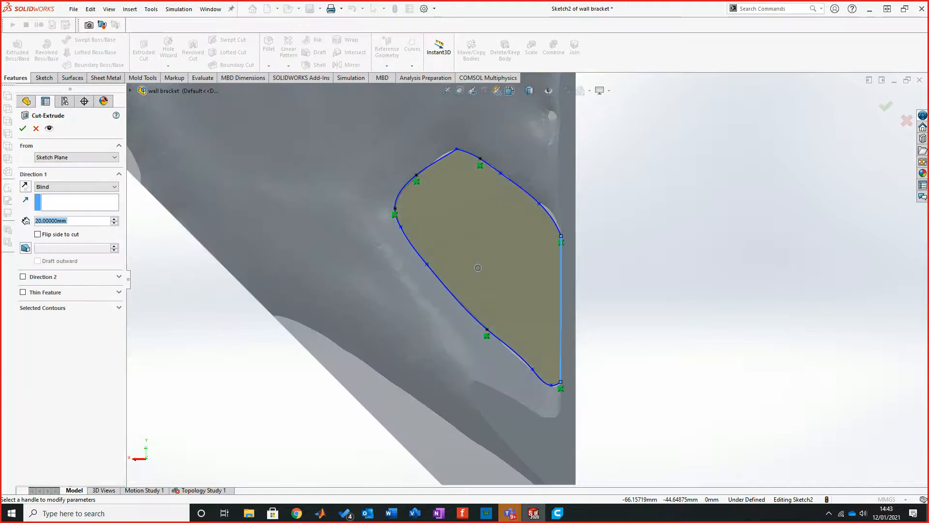
click(75, 186)
click(58, 208)
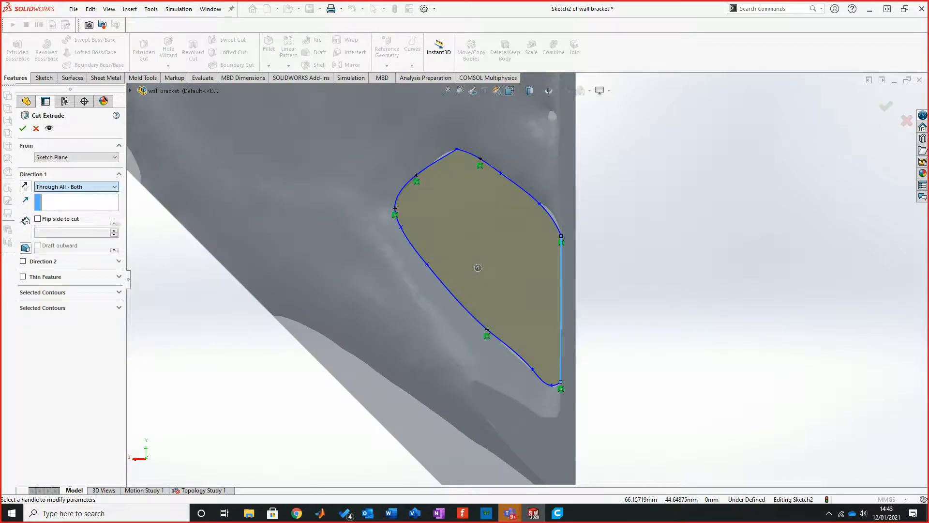
click(23, 129)
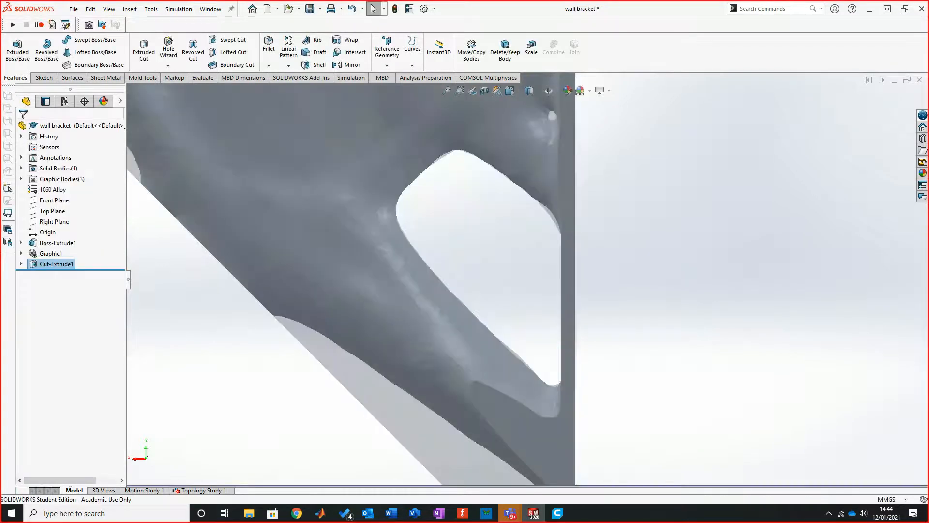
Step: Examine the cut opening from several angles and compare the remaining solid with the optimised mesh
middle_drag(367, 309, 455, 300)
scroll(484, 271, up, 4)
scroll(401, 242, down, 3)
scroll(387, 276, up, 2)
scroll(341, 264, down, 3)
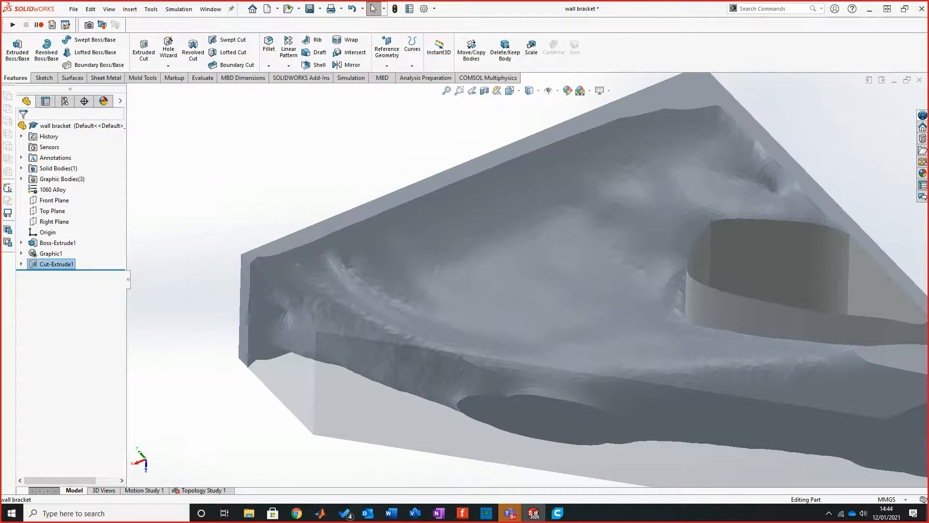
scroll(629, 290, down, 1)
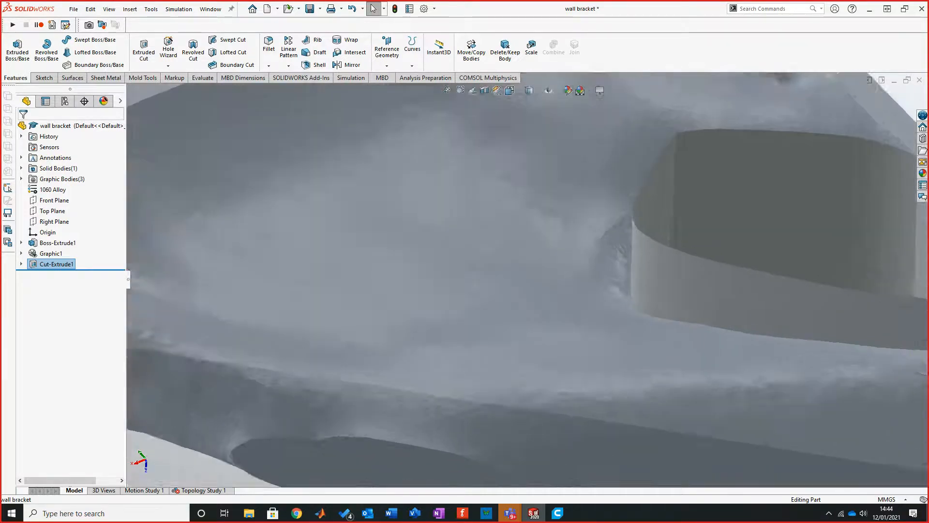
scroll(532, 290, up, 4)
scroll(629, 291, down, 4)
scroll(484, 271, up, 2)
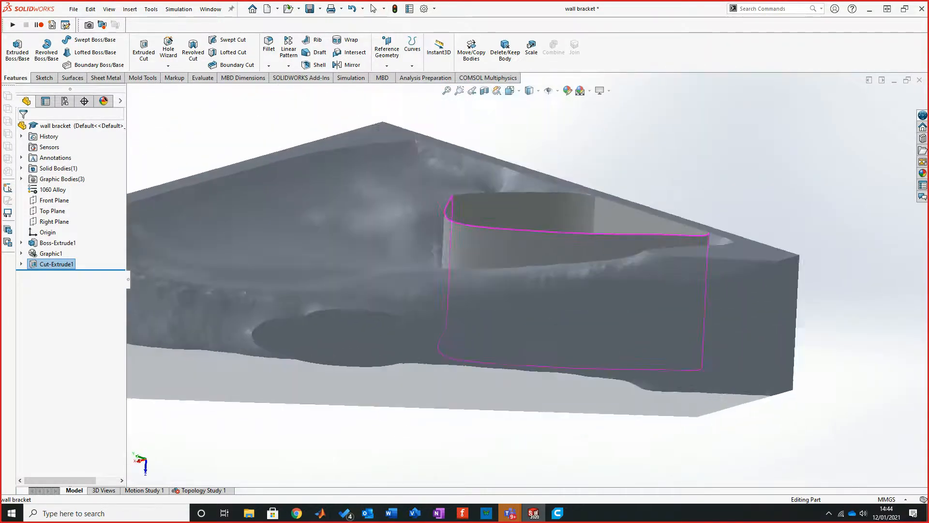
scroll(358, 416, up, 2)
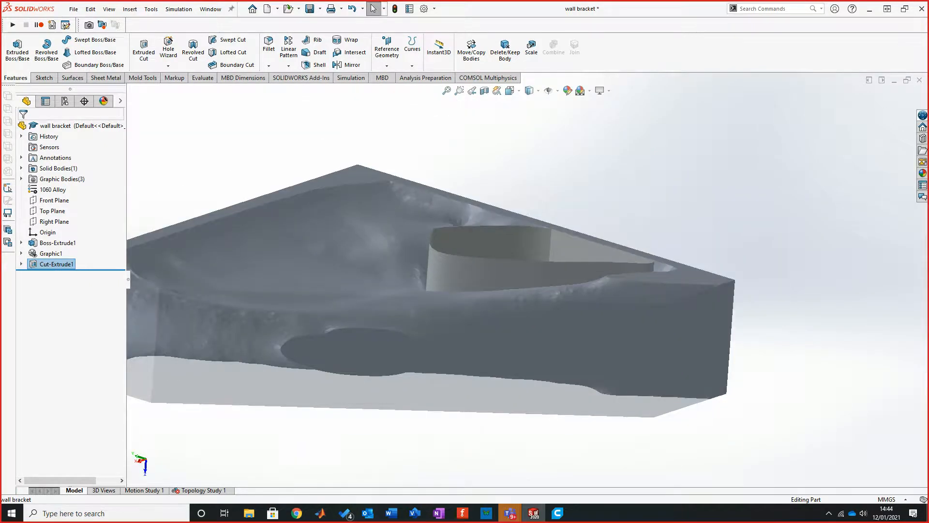
middle_drag(484, 271, 430, 314)
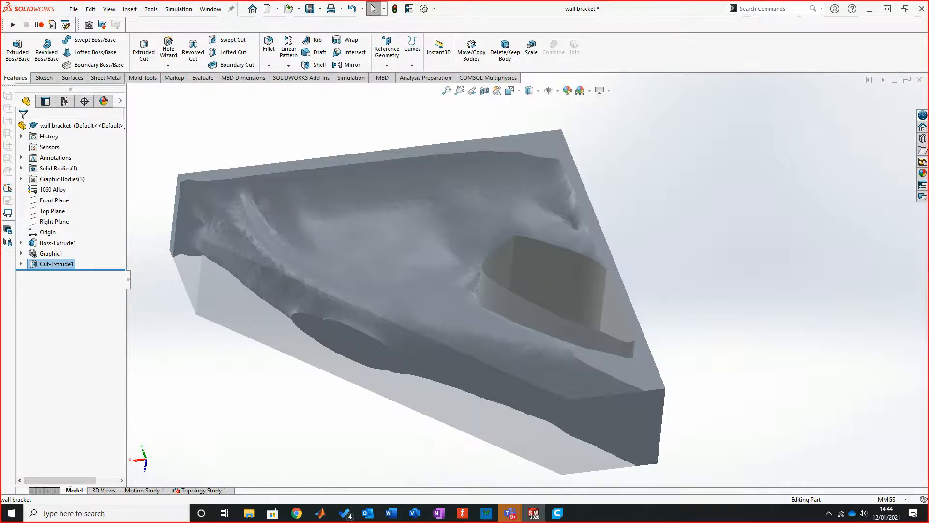
middle_drag(411, 291, 468, 262)
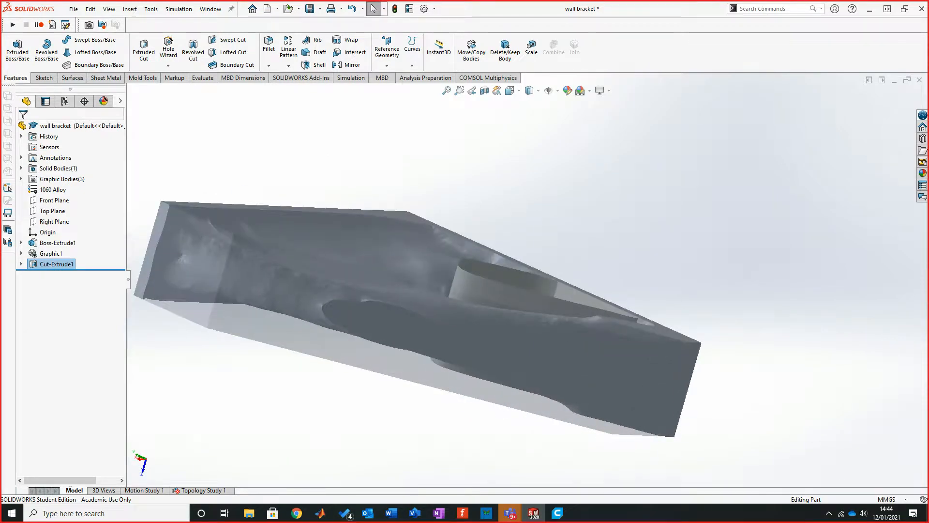
scroll(341, 216, down, 3)
middle_drag(567, 288, 499, 370)
drag(499, 263, 523, 275)
middle_drag(524, 275, 525, 276)
scroll(526, 275, up, 4)
mouse_move(436, 295)
middle_down()
mouse_move(541, 285)
mouse_move(467, 285)
mouse_move(441, 310)
middle_up()
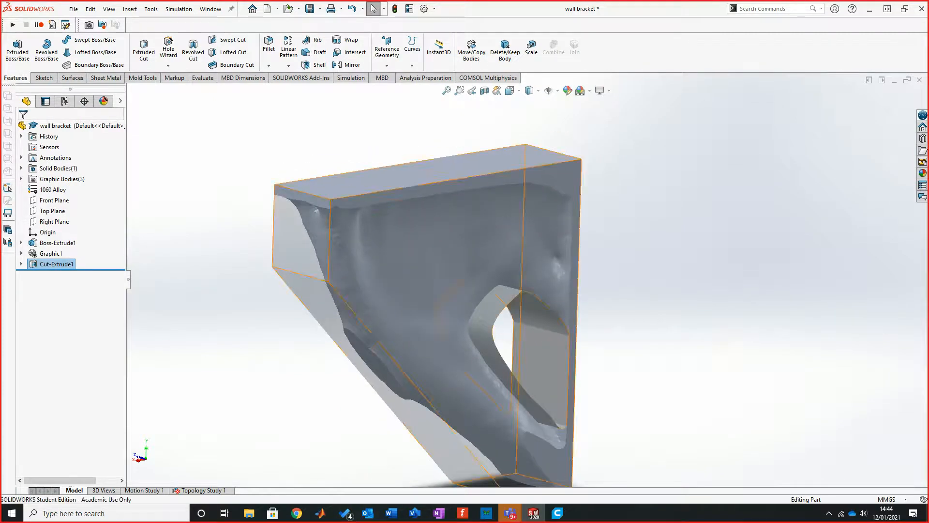
Step: Highlight the Graphic1 mesh and inspect it against the cut solid body from below
click(51, 254)
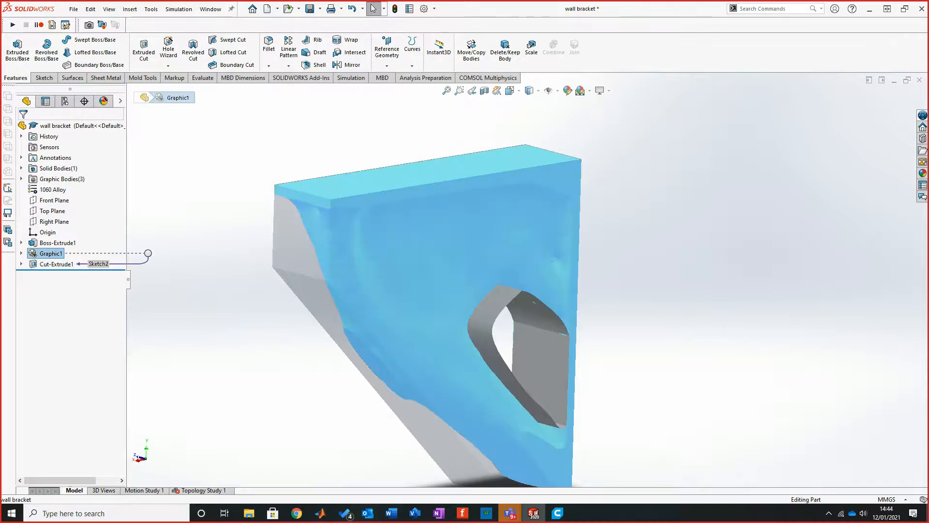
middle_drag(464, 300, 412, 212)
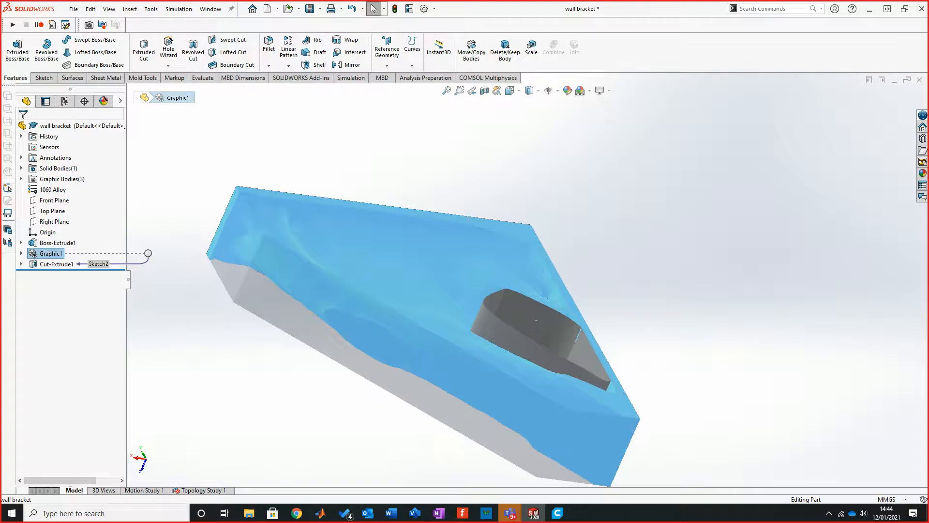
scroll(546, 349, down, 1)
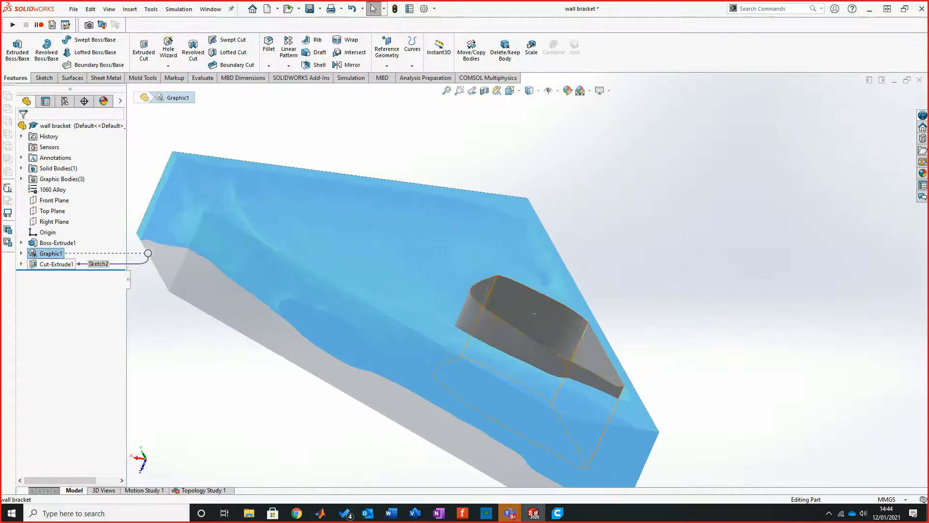
Step: Suppress the through-all cut and the original bracket extrusion, leaving only the Graphic1 mesh displayed
right_click(56, 264)
click(95, 236)
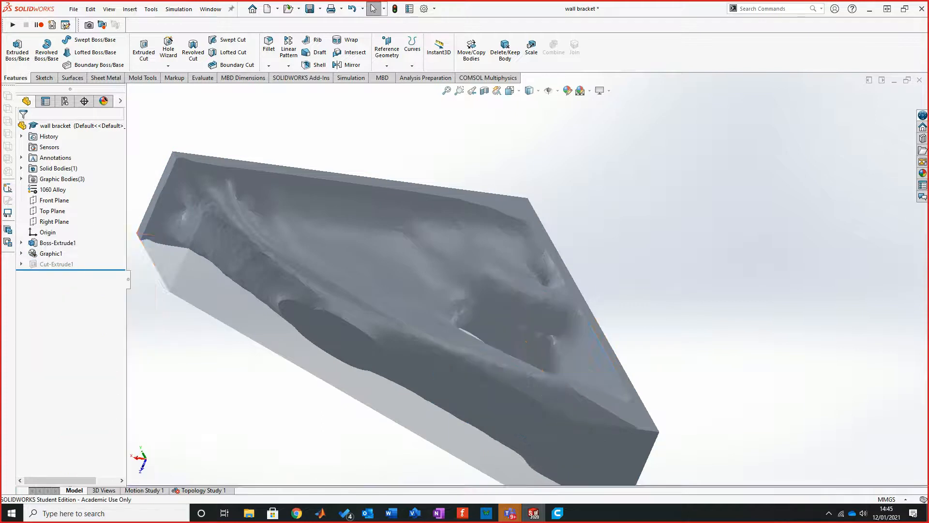
right_click(53, 243)
key(Escape)
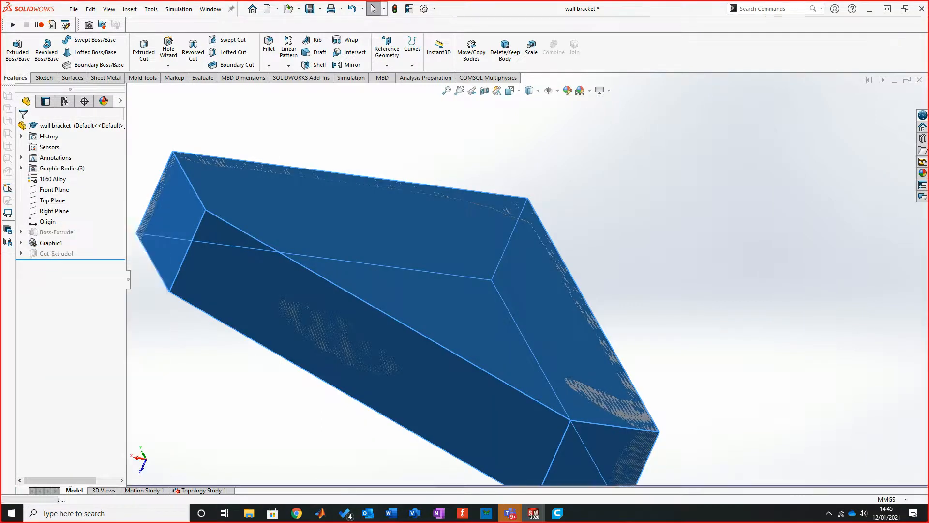
click(51, 242)
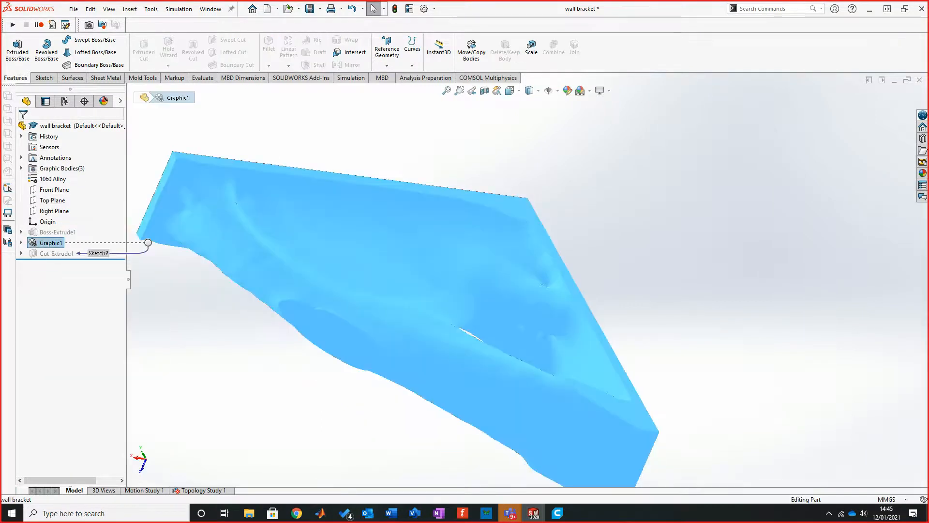
key(Escape)
click(11, 513)
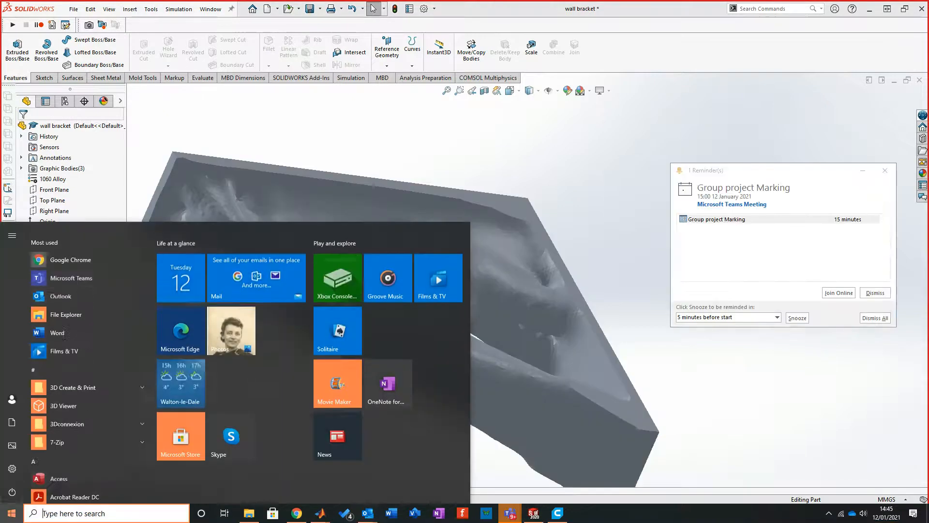
click(87, 356)
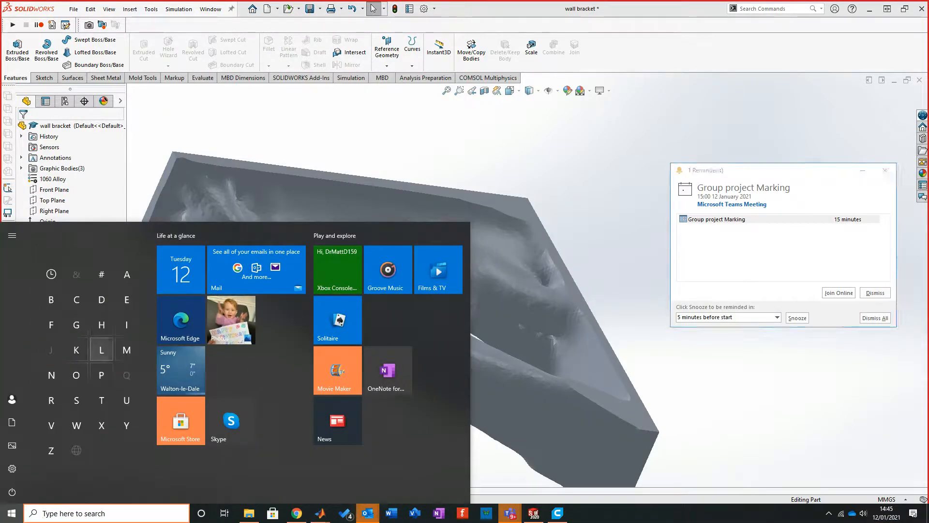
click(127, 274)
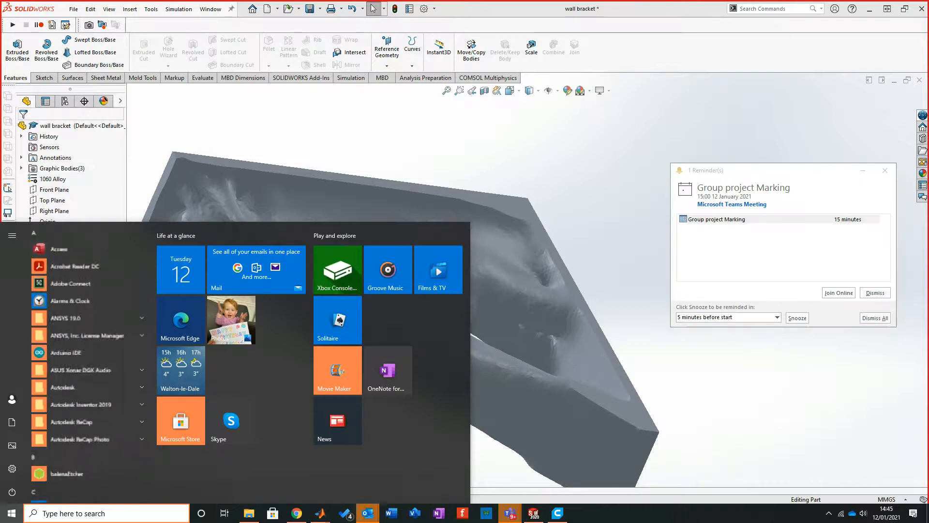
Step: Dismiss the meeting reminder, then launch ANSYS Workbench 19.0 and maximise its window
click(875, 293)
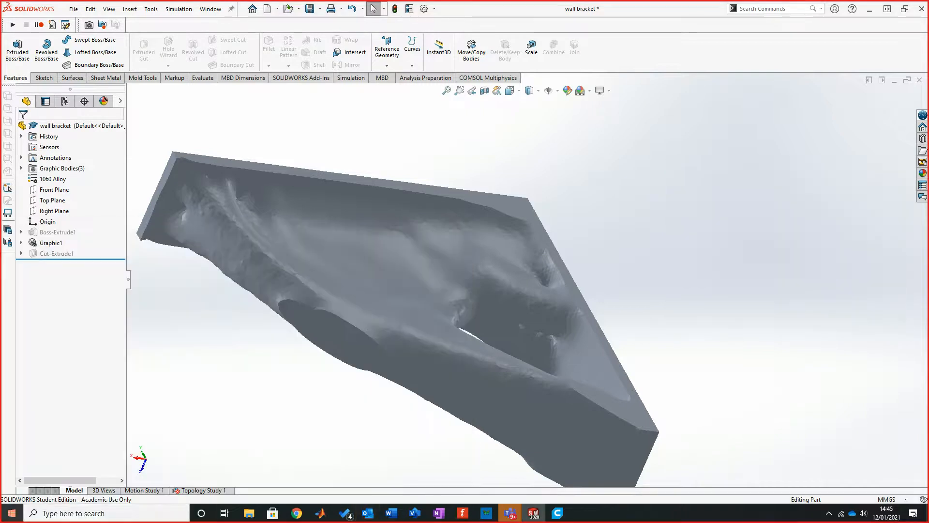
click(12, 513)
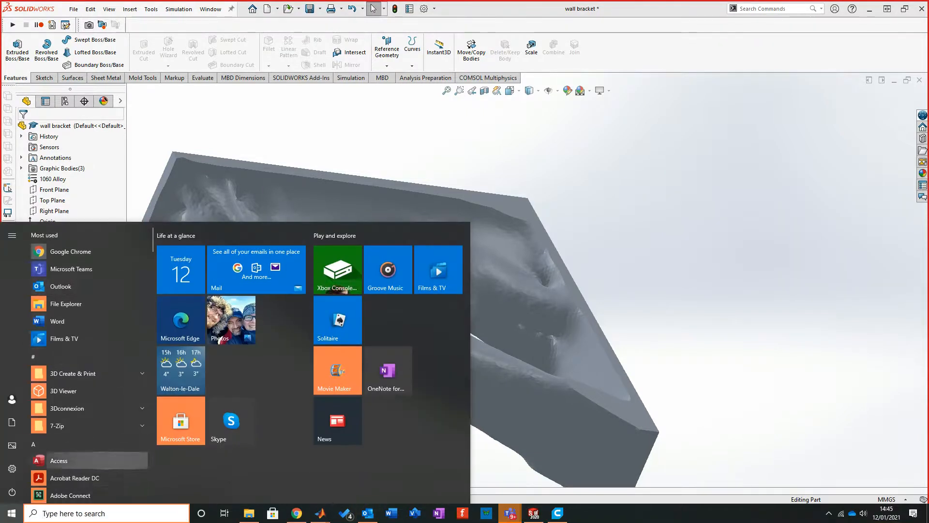
scroll(101, 459, down, 2)
click(96, 403)
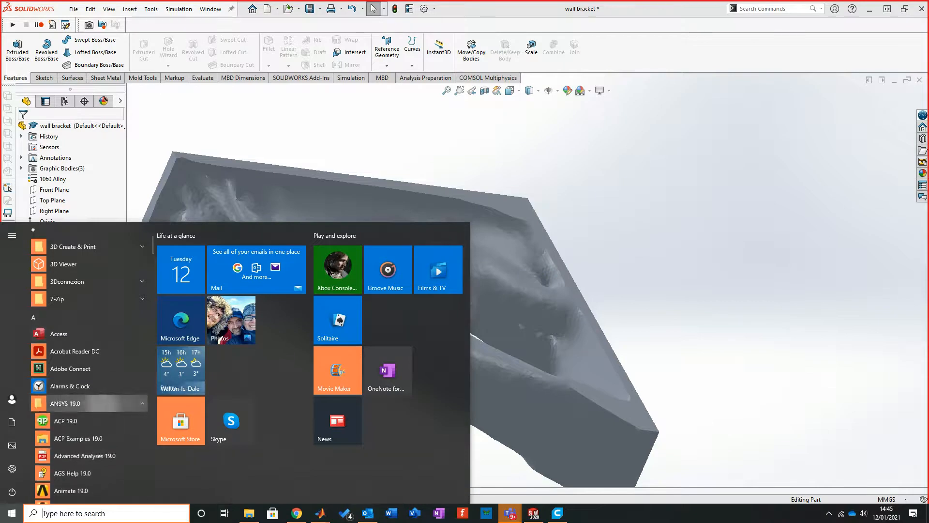
scroll(97, 404, down, 3)
scroll(97, 404, up, 3)
scroll(96, 404, down, 6)
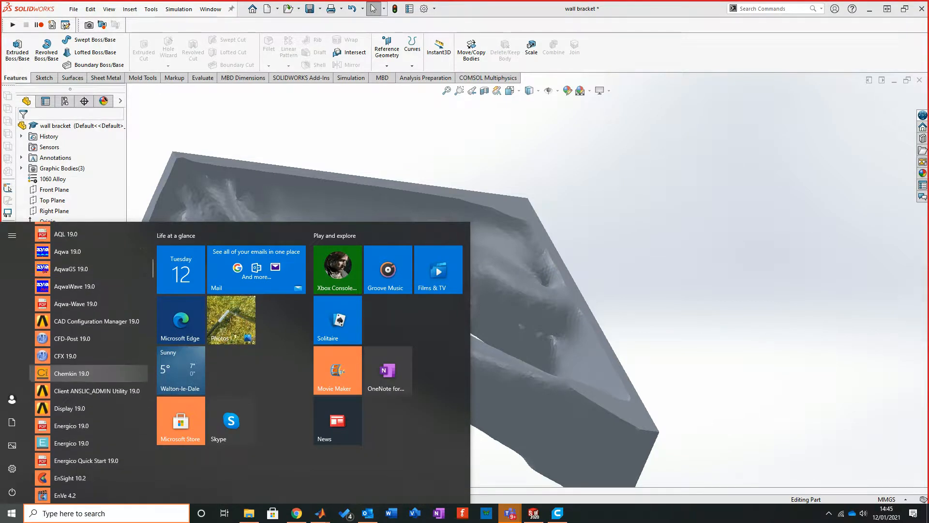
scroll(97, 403, down, 7)
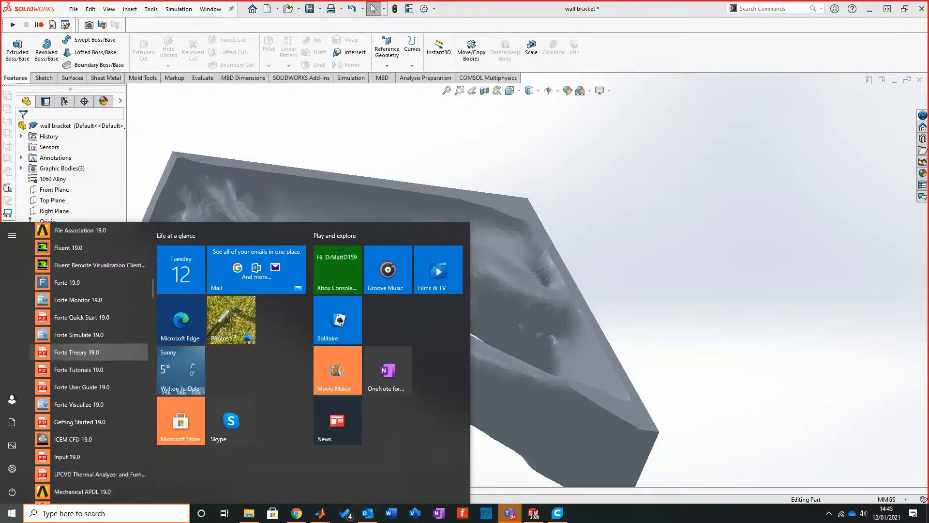
scroll(87, 402, down, 6)
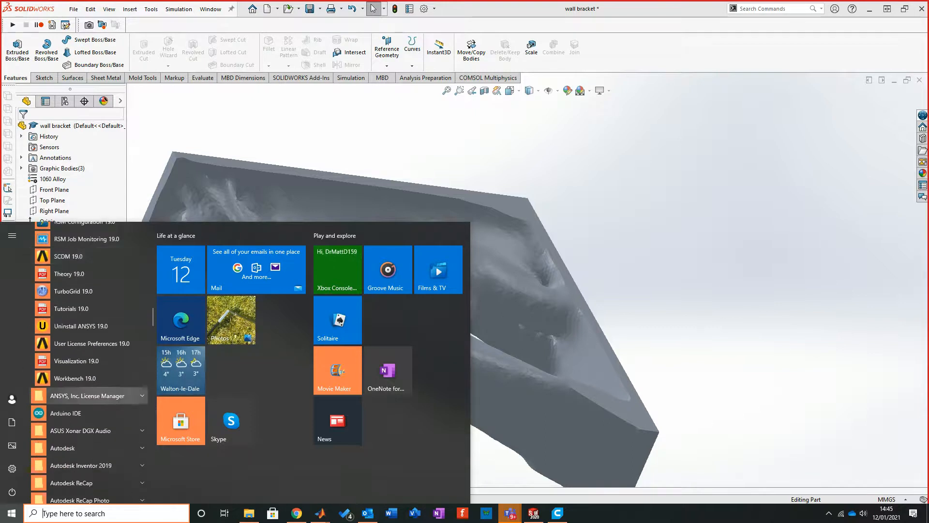
click(88, 379)
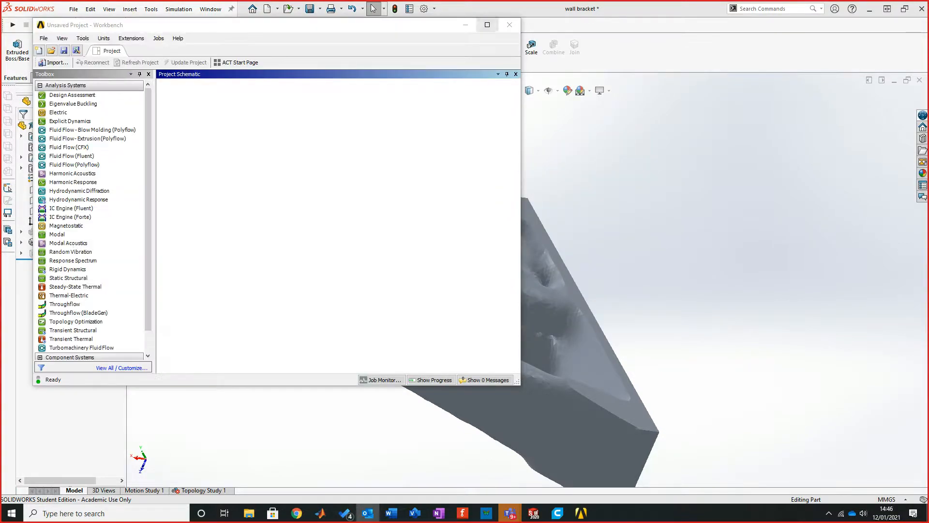
click(487, 24)
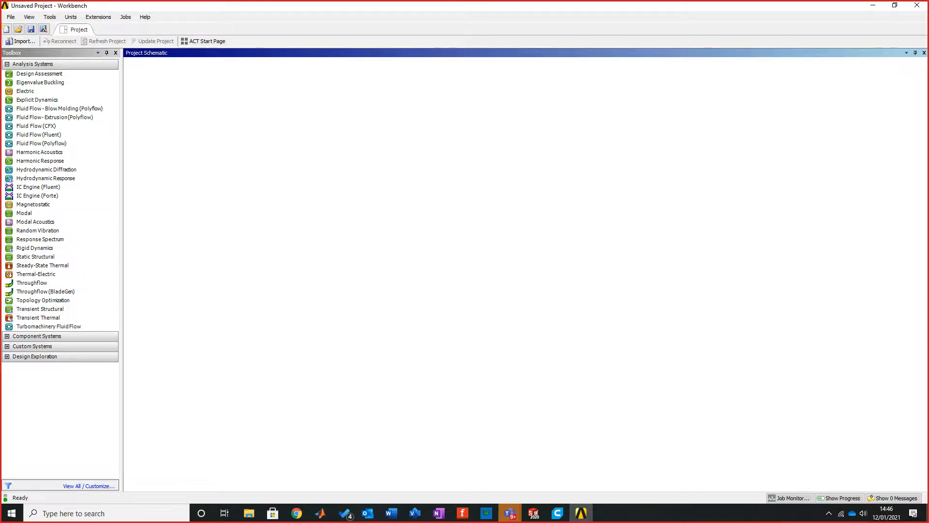
Step: Add a standalone Geometry component system to the project schematic, keeping its default name
click(37, 335)
scroll(39, 423, down, 2)
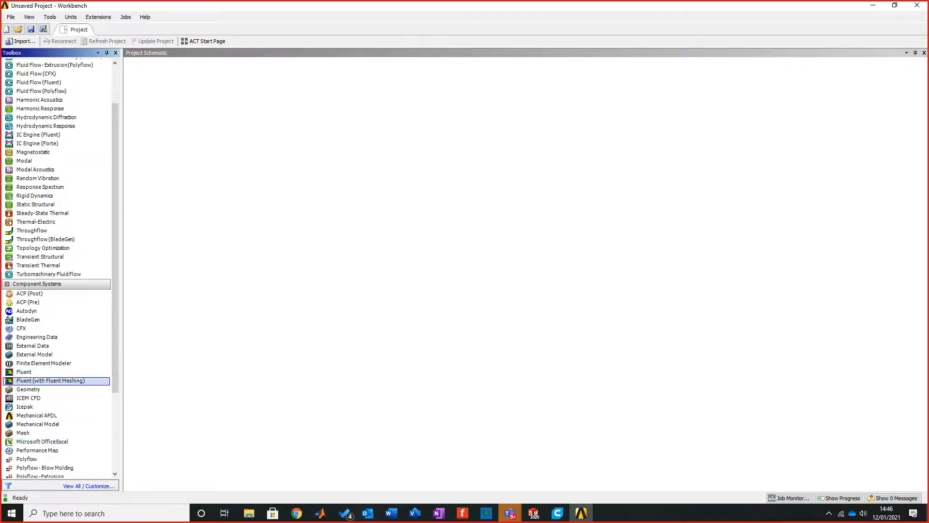
drag(35, 390, 182, 103)
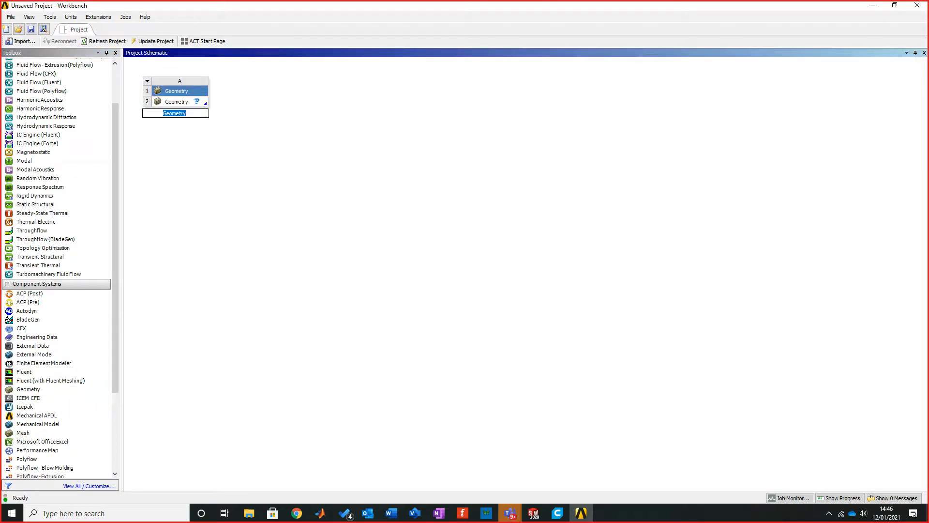
click(177, 101)
Step: Import the wall bracket file from the Desktop into the Geometry cell
right_click(175, 101)
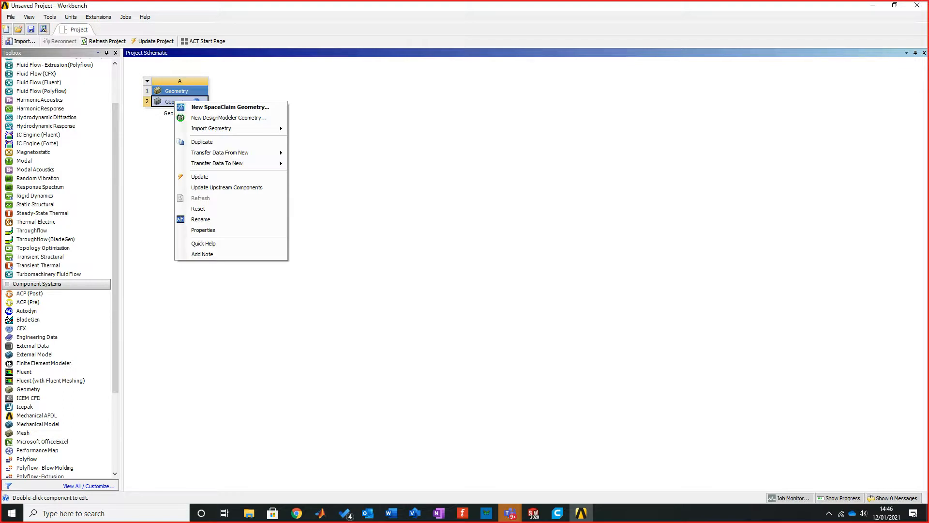
mouse_move(227, 128)
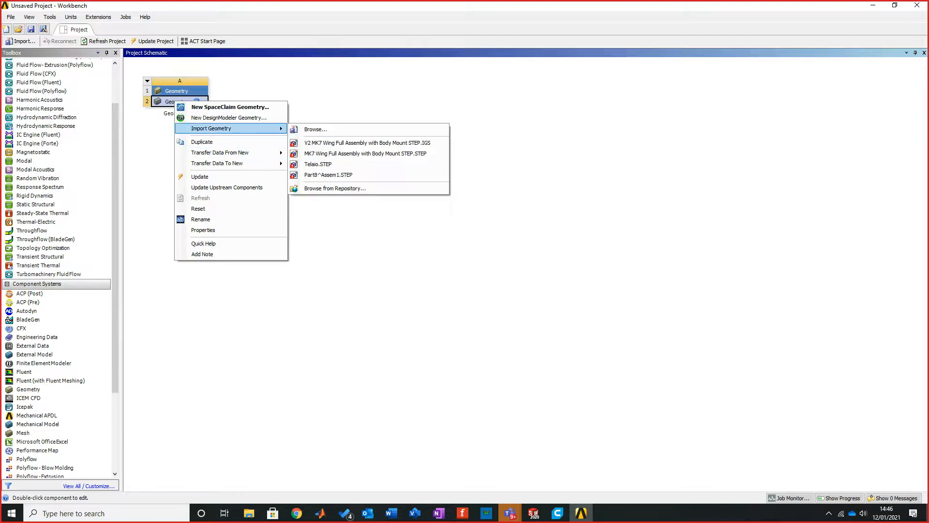
click(316, 129)
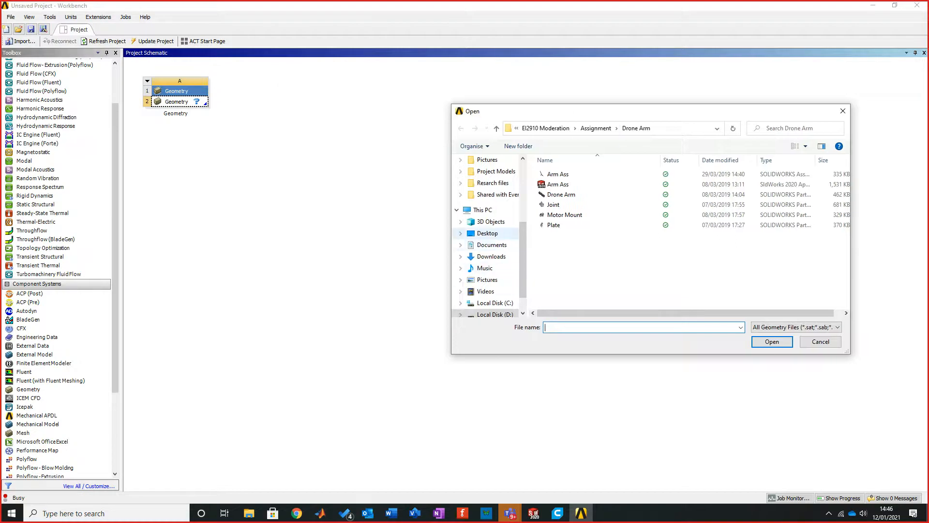
click(487, 233)
click(563, 245)
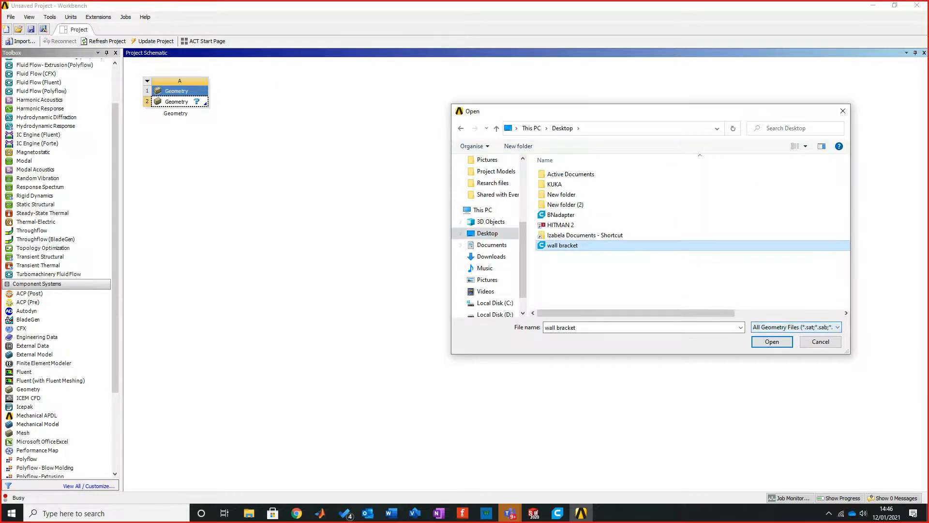
click(771, 342)
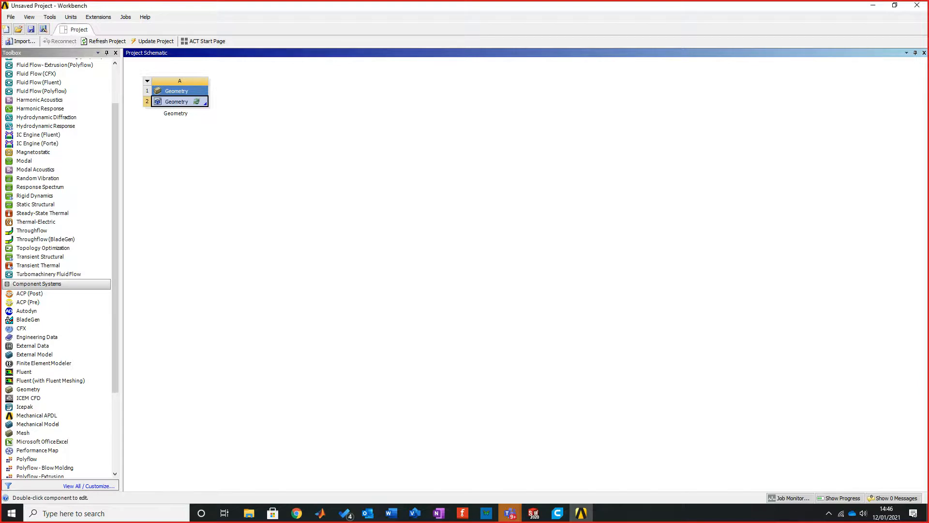
Step: Open the imported geometry for editing in SpaceClaim, dismiss the welcome window and maximise the workspace
right_click(185, 100)
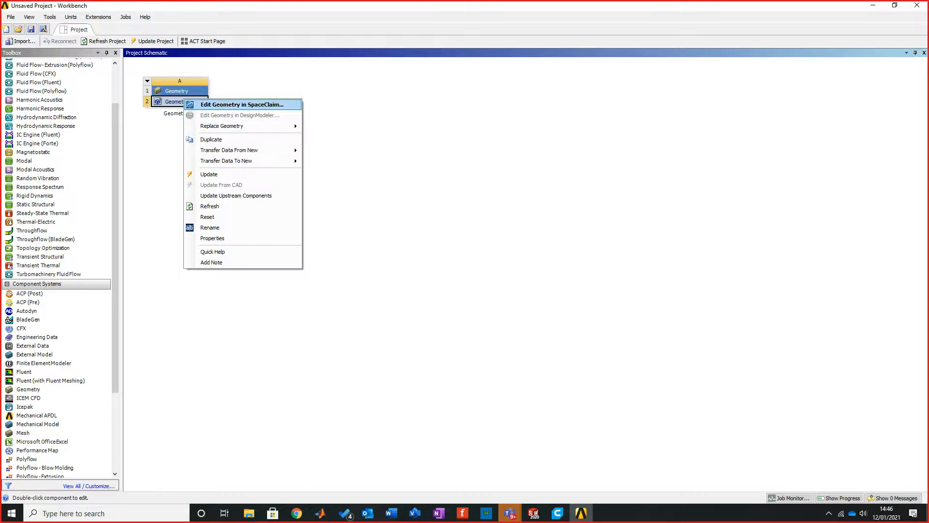
key(Return)
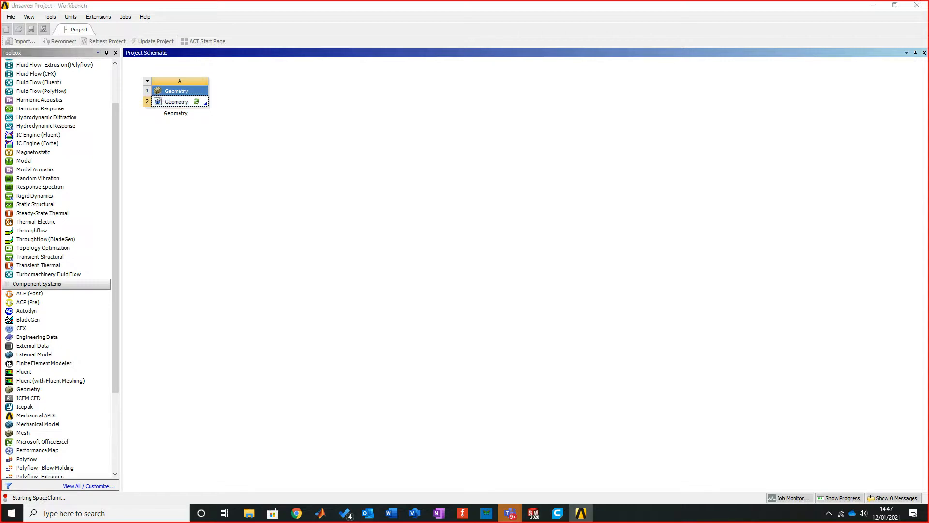
click(519, 346)
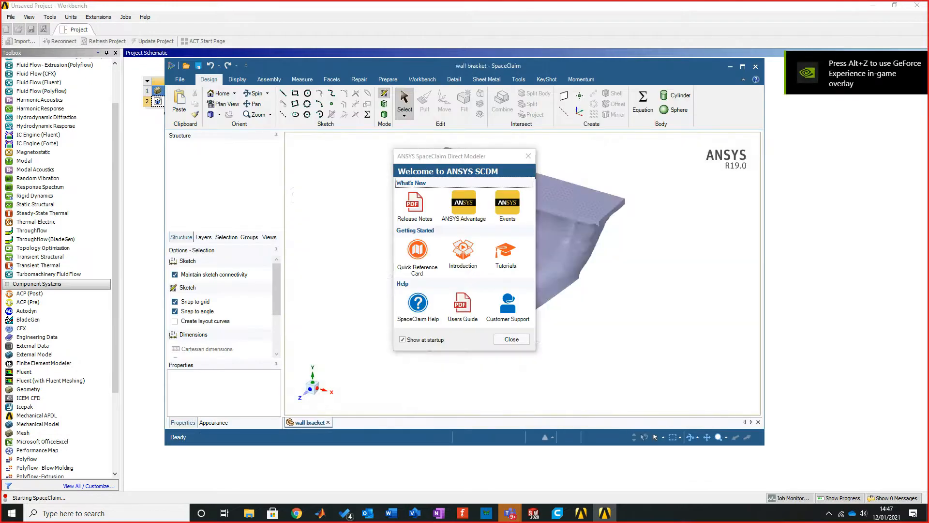
click(511, 339)
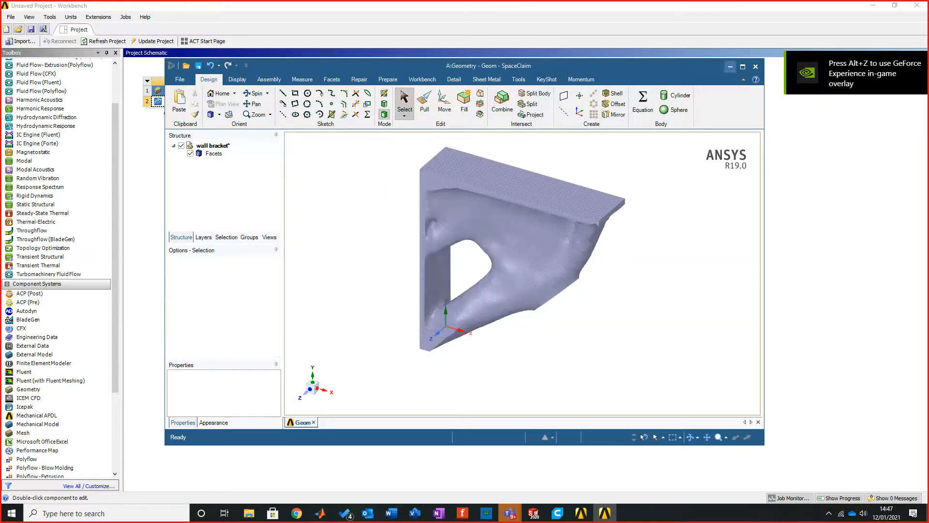
click(743, 66)
Step: Examine the faceted wall bracket from several angles, up close and as a whole
mouse_move(502, 294)
middle_down()
mouse_move(517, 256)
mouse_move(547, 247)
mouse_move(501, 253)
middle_up()
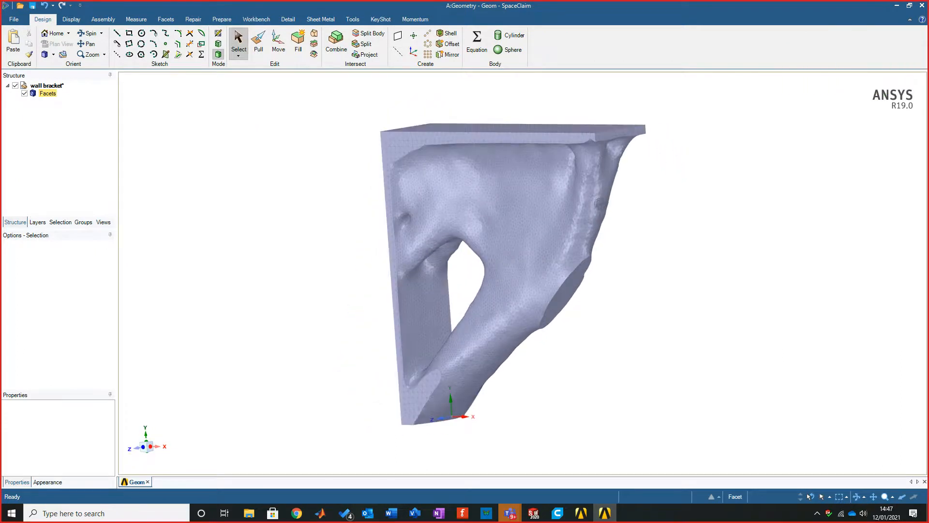
scroll(598, 172, up, 2)
scroll(599, 173, down, 3)
mouse_move(604, 207)
middle_down()
mouse_move(527, 206)
mouse_move(627, 241)
middle_up()
scroll(634, 242, down, 1)
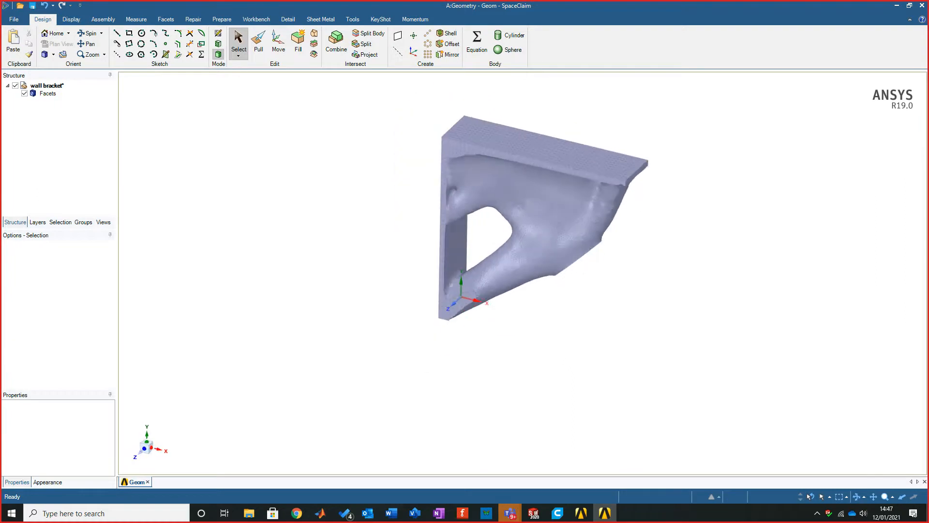
scroll(526, 191, up, 4)
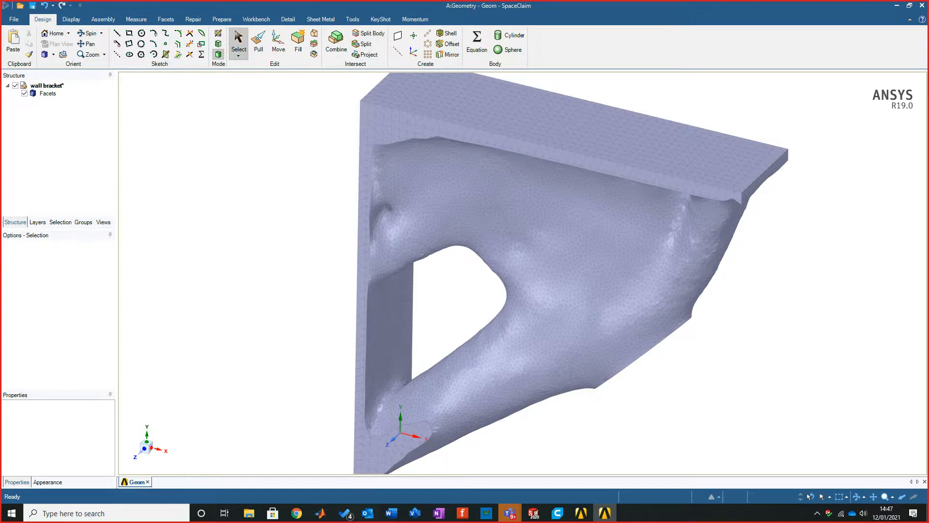
scroll(412, 154, down, 2)
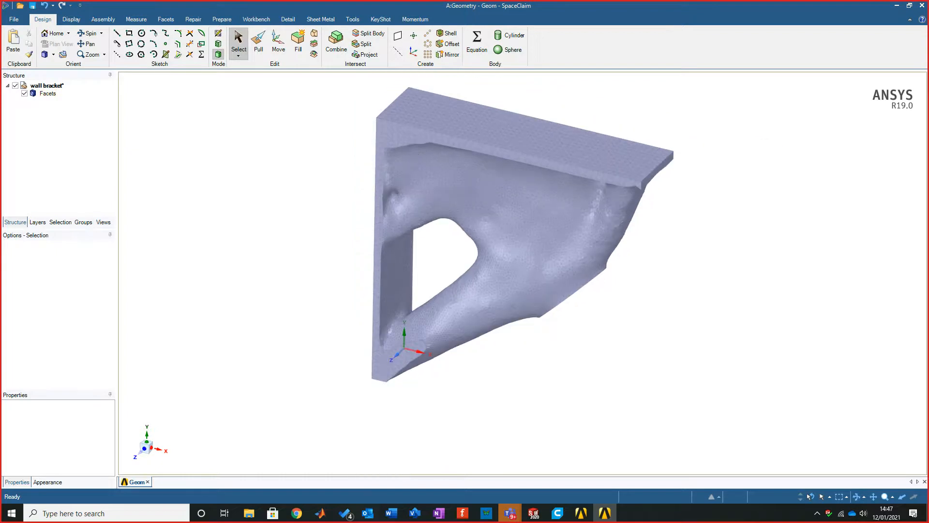
scroll(266, 181, down, 1)
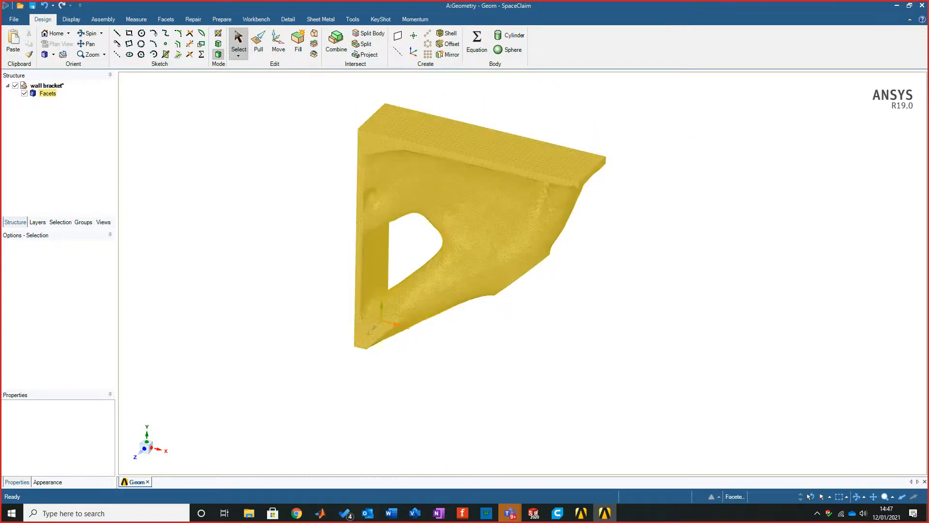
Step: Convert the Facets body to a solid with the Merge faces option, accepting the large-body conversion
click(48, 94)
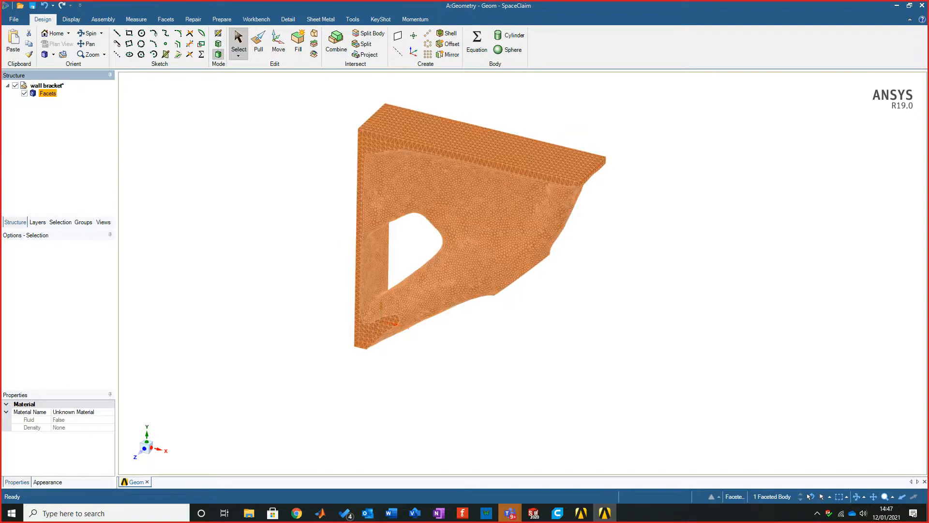
right_click(51, 93)
mouse_move(90, 100)
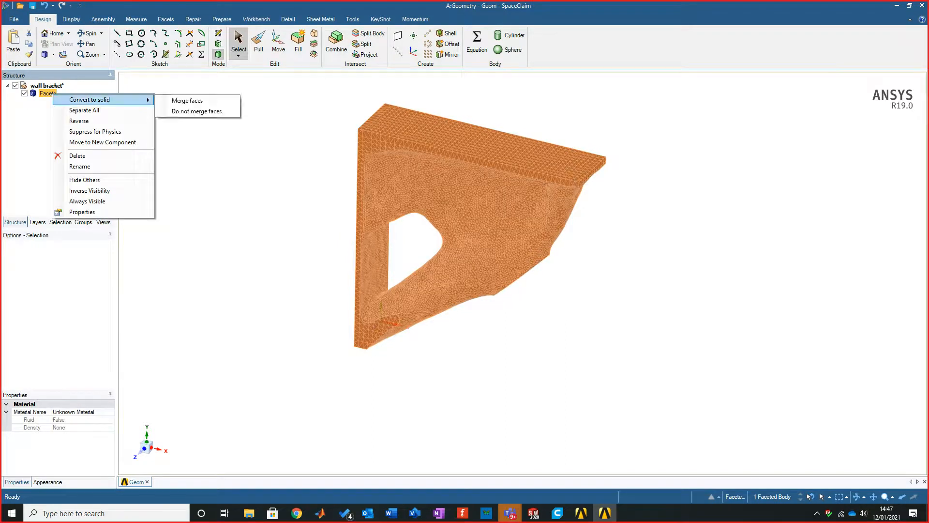
click(187, 100)
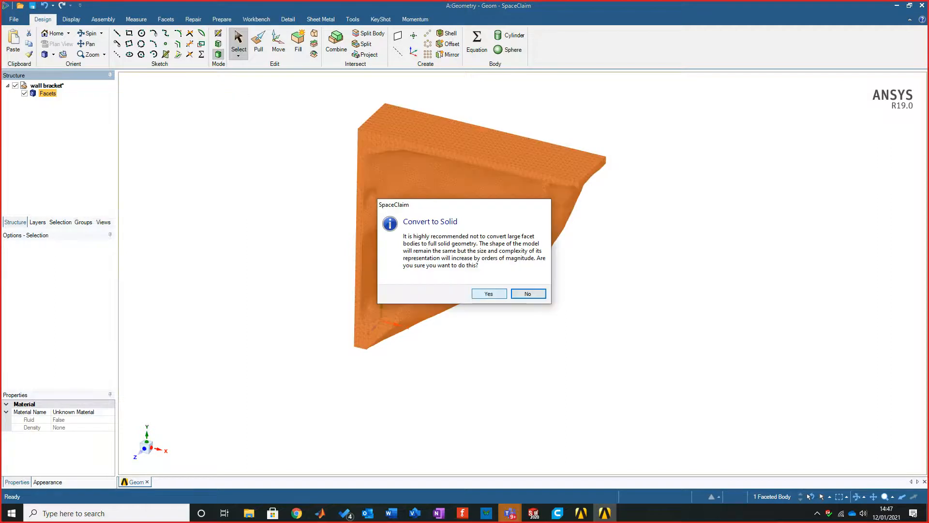
click(486, 293)
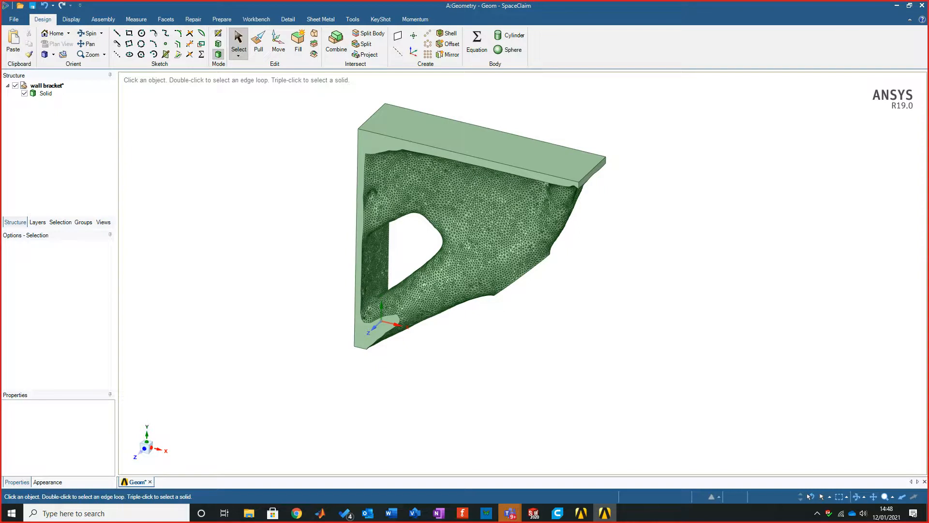
Step: Inspect the converted solid bracket from several angles, checking the merged flat faces and the triangulated curved surfaces
scroll(559, 188, down, 3)
scroll(559, 188, up, 8)
mouse_move(606, 251)
middle_down()
mouse_move(600, 179)
mouse_move(556, 198)
mouse_move(670, 278)
mouse_move(651, 256)
middle_up()
scroll(651, 256, down, 8)
mouse_move(579, 251)
middle_down()
mouse_move(589, 277)
mouse_move(566, 243)
mouse_move(556, 267)
mouse_move(574, 257)
middle_up()
scroll(573, 283, up, 2)
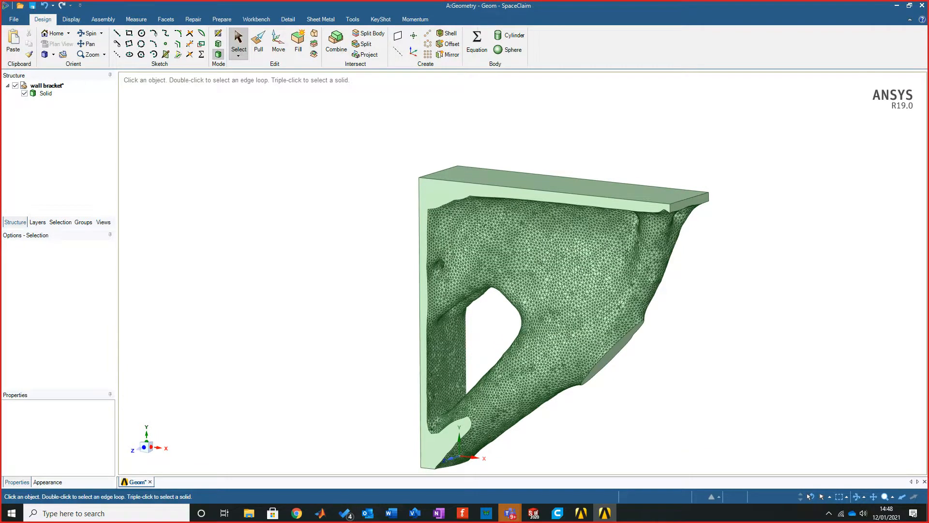
scroll(605, 472, up, 1)
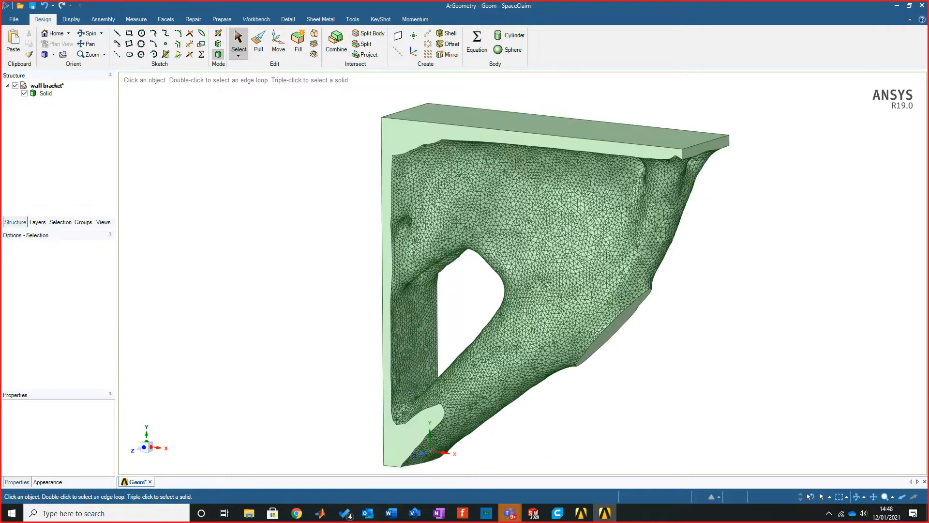
middle_drag(605, 309, 549, 238)
middle_drag(555, 300, 394, 243)
scroll(632, 412, down, 3)
scroll(621, 416, up, 3)
middle_drag(564, 294, 555, 294)
middle_drag(643, 202, 644, 196)
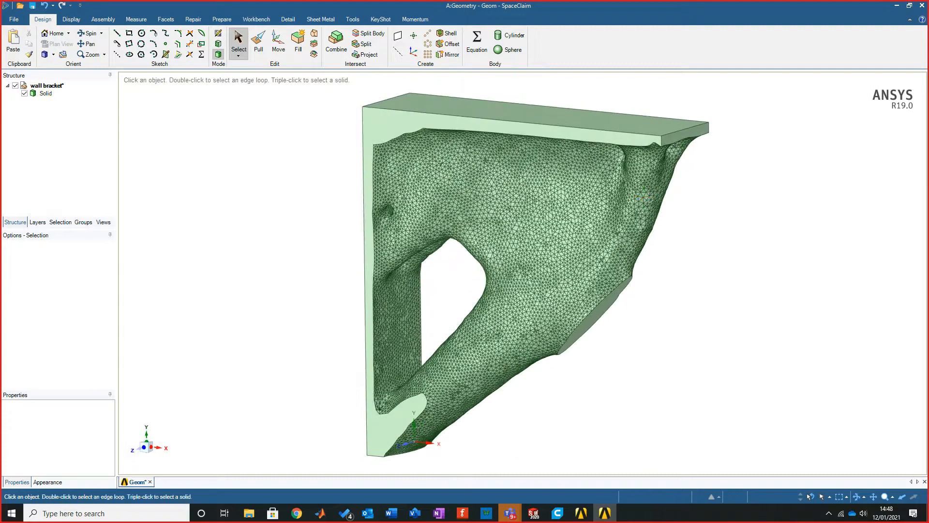
scroll(673, 317, down, 1)
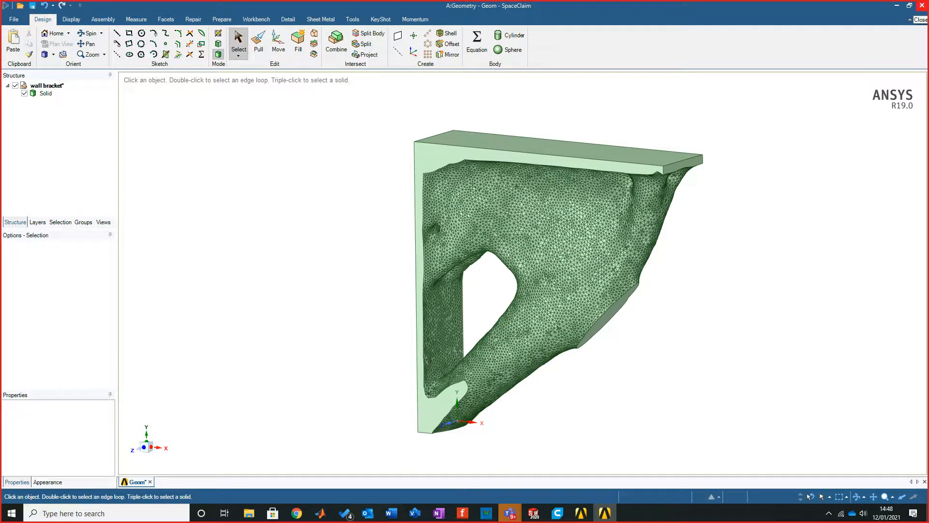
Step: Close SpaceClaim and return to the Workbench project
click(922, 6)
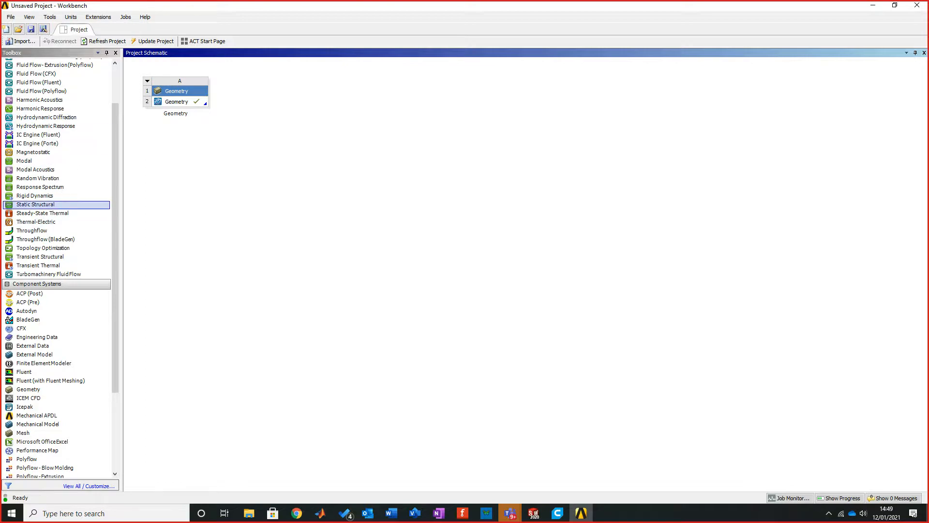
Step: Try to attach a Static Structural system directly to the existing Geometry cell, including by transferring data from a new system
drag(35, 204, 43, 205)
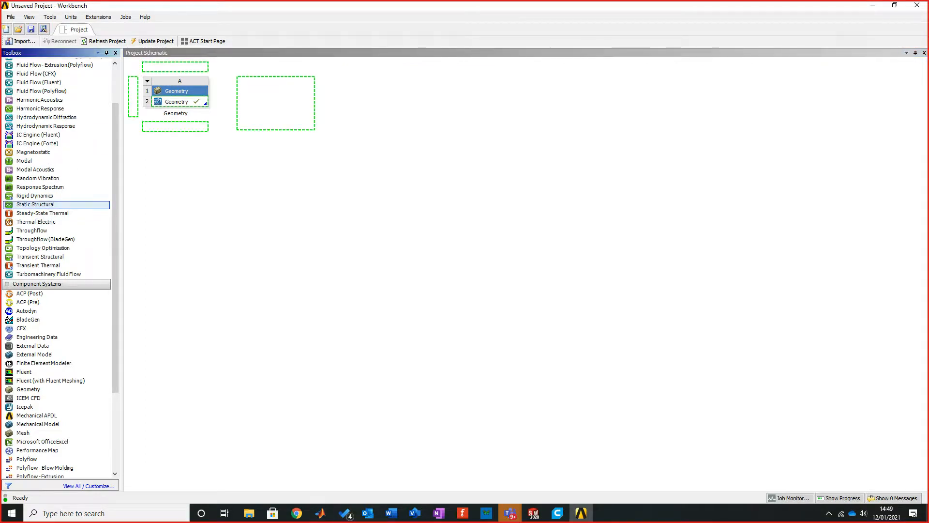
drag(36, 204, 179, 102)
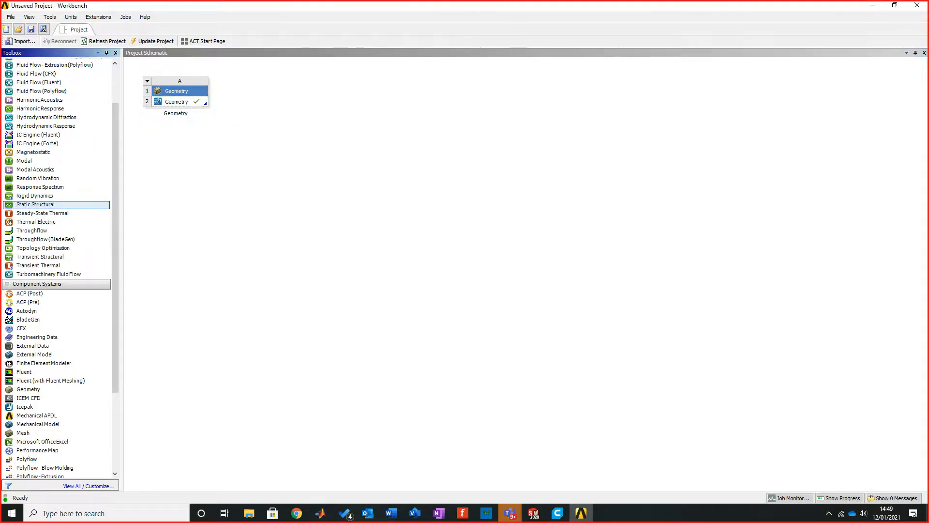
right_click(181, 103)
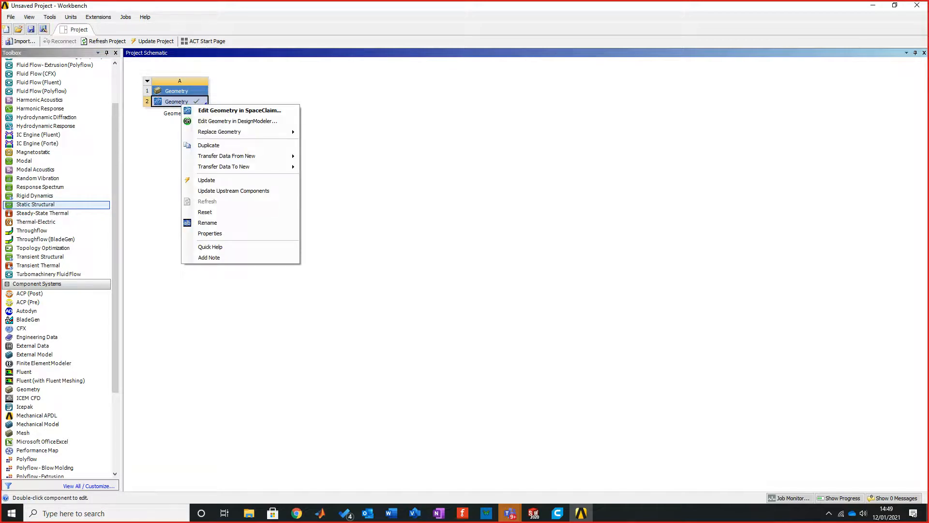
mouse_move(227, 156)
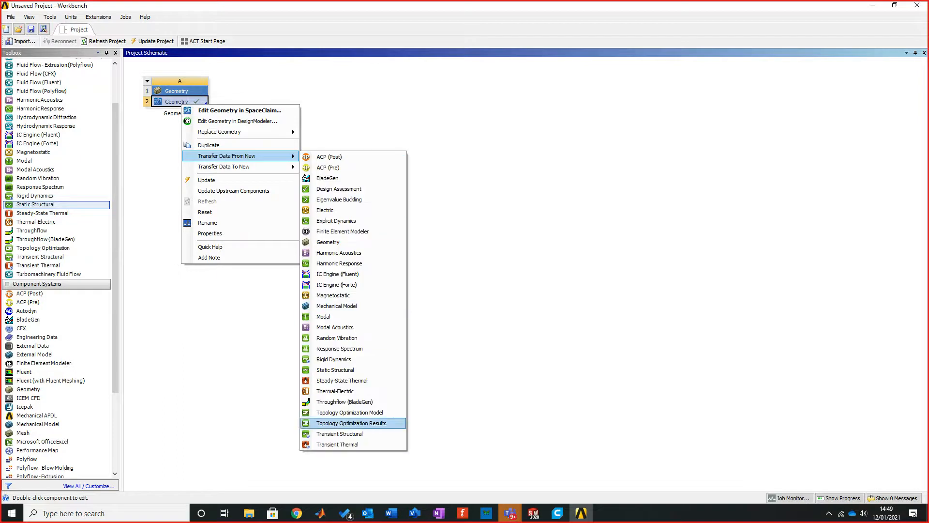
click(335, 369)
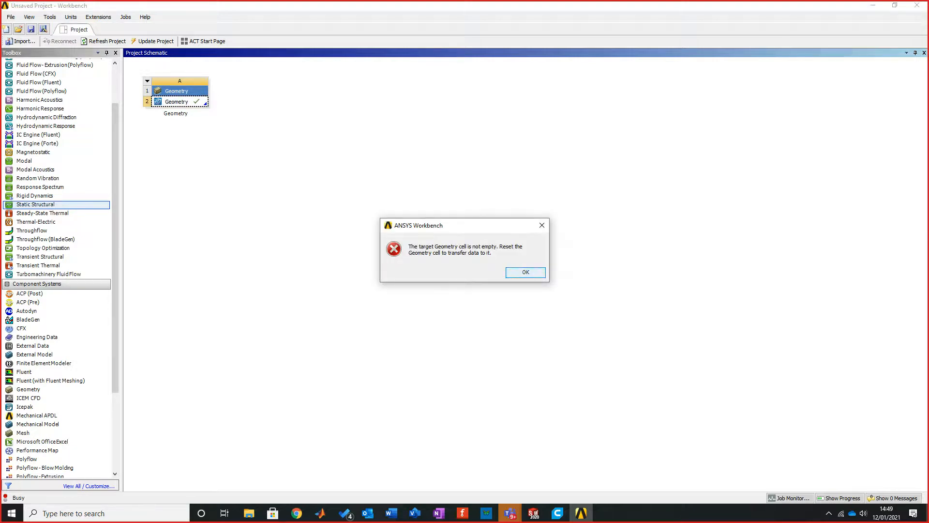
key(Return)
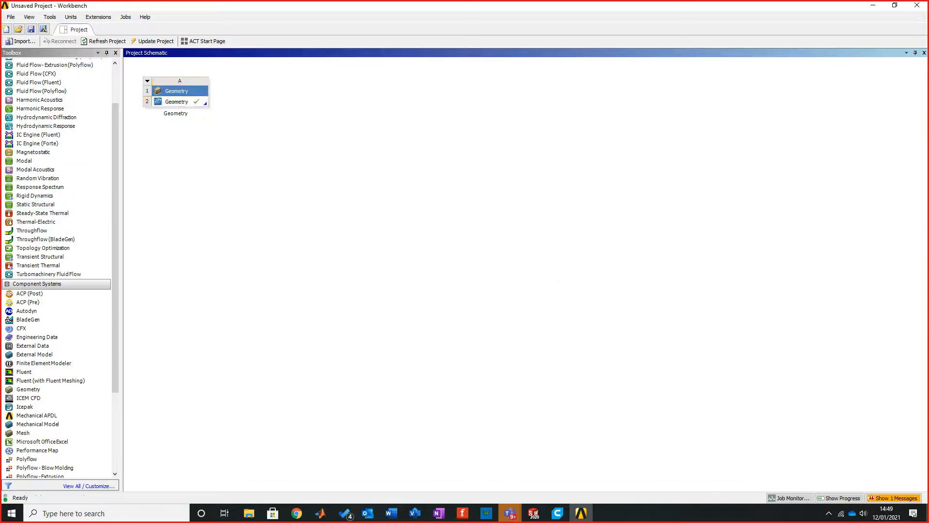
Step: Add a separate Static Structural system beside the Geometry system and link the existing Geometry cell to its Geometry cell
drag(35, 204, 276, 103)
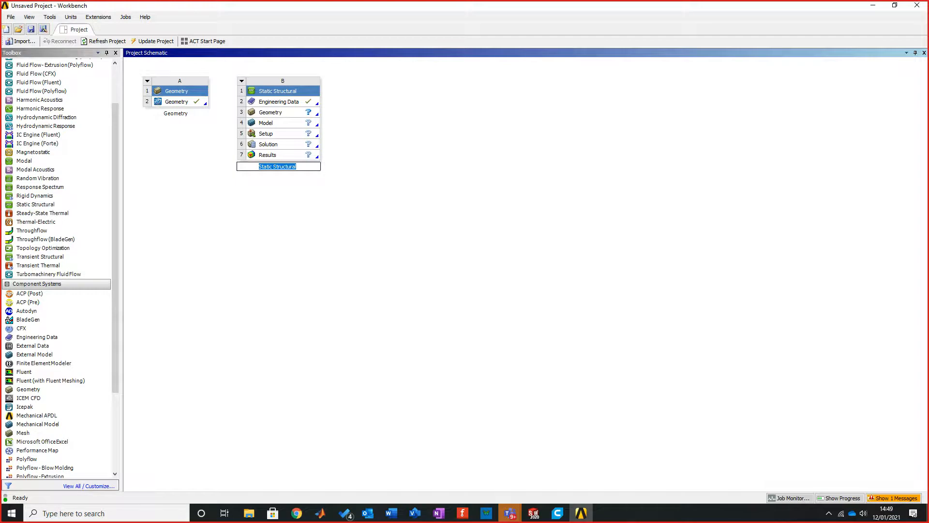
drag(176, 101, 283, 112)
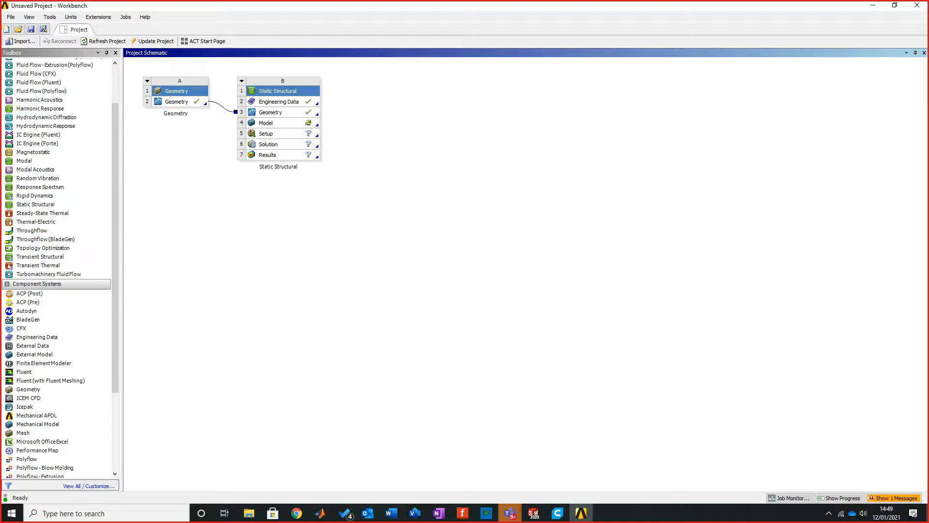
Step: Open the Static Structural system's Setup for editing in Mechanical
right_click(291, 123)
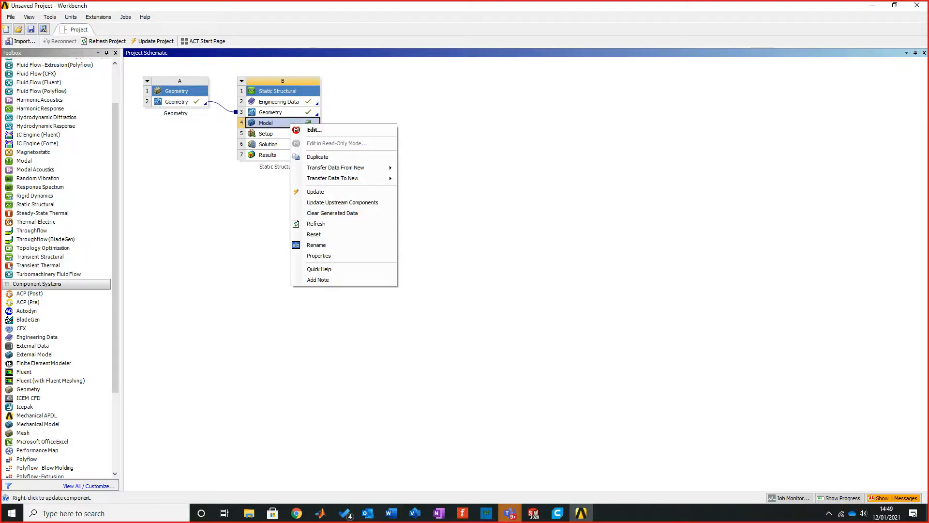
click(310, 143)
right_click(275, 134)
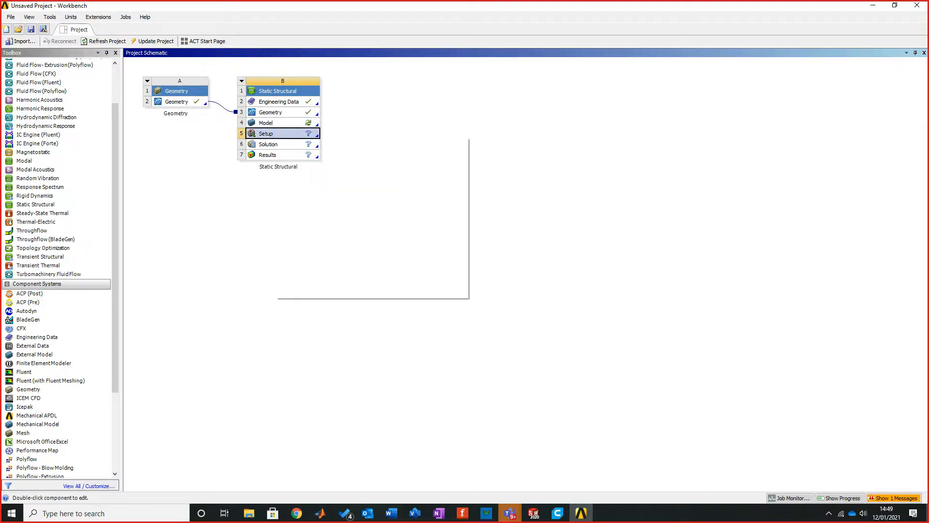
click(290, 142)
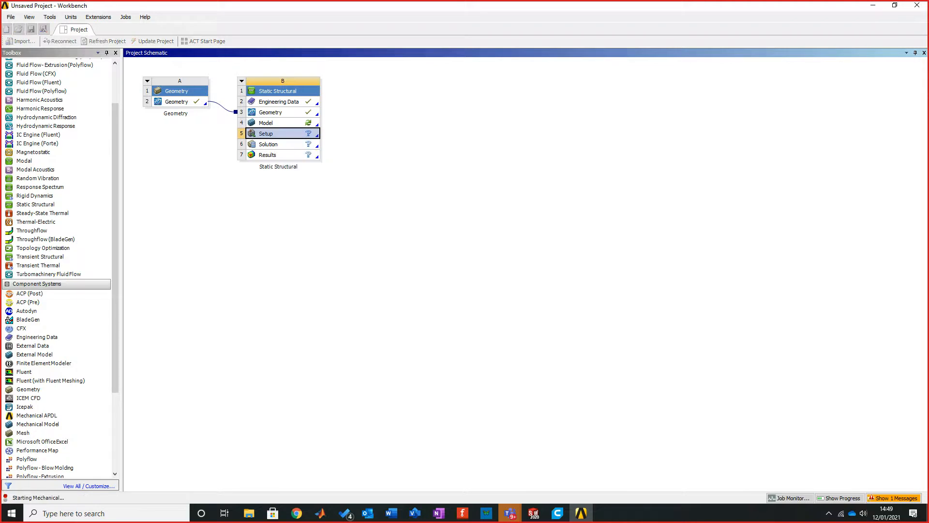
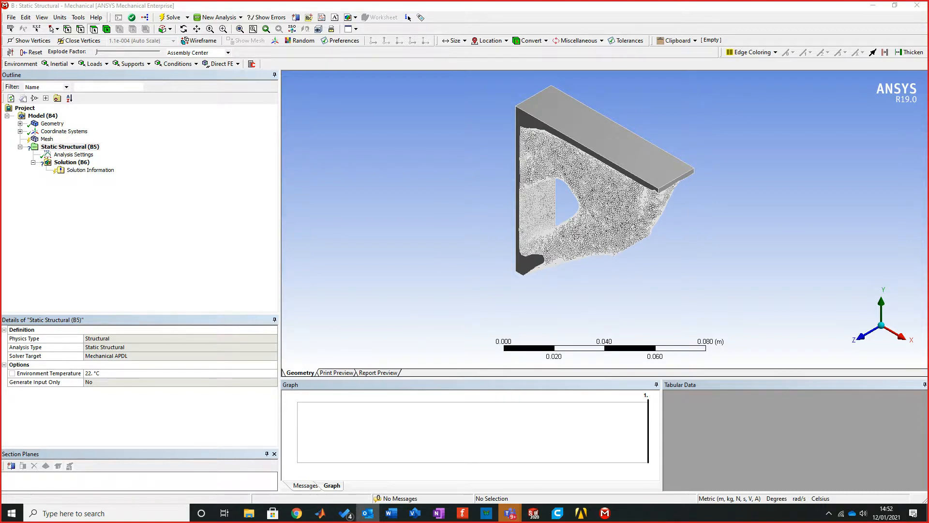
Step: Generate the mesh for the wall bracket using the default mesh settings
mouse_move(602, 208)
middle_down()
mouse_move(604, 130)
mouse_move(604, 195)
middle_up()
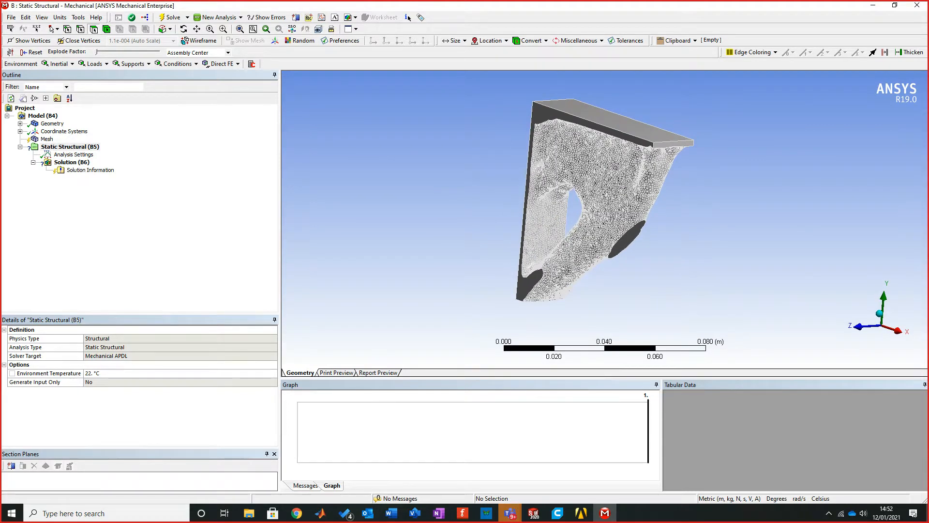
click(46, 139)
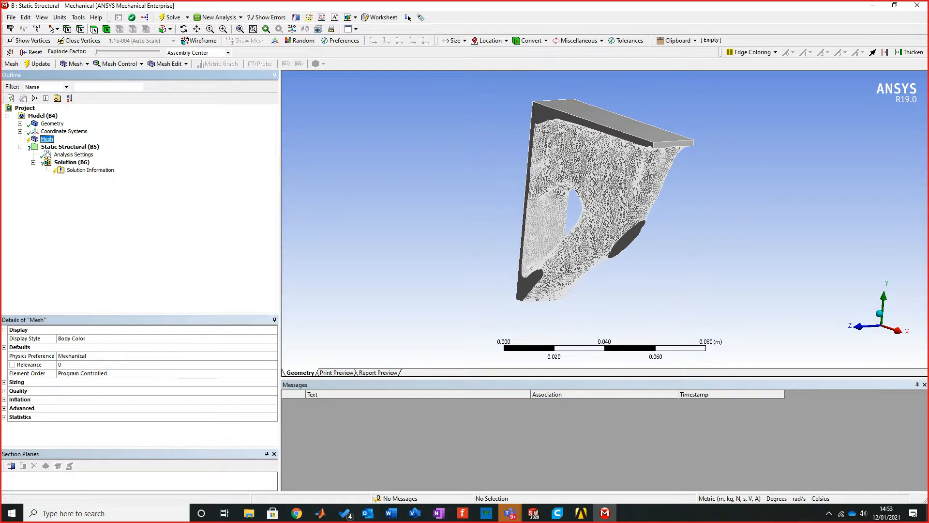
right_click(48, 139)
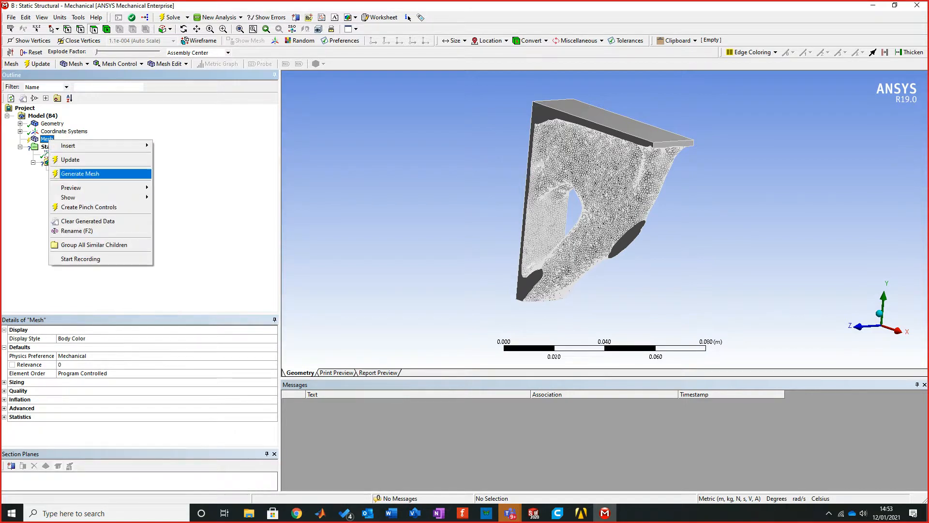
click(80, 174)
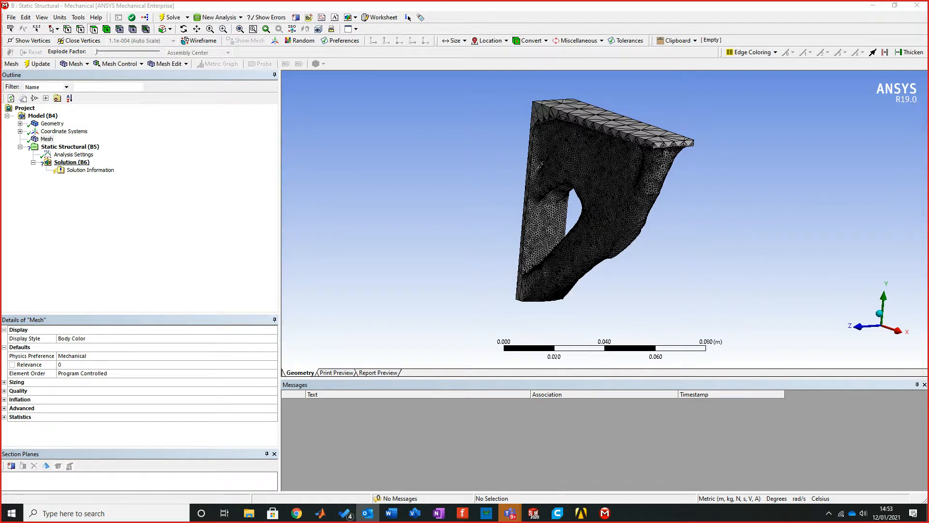
Step: Add a Fixed Support to the flat vertical back face of the bracket in the Static Structural analysis
click(70, 147)
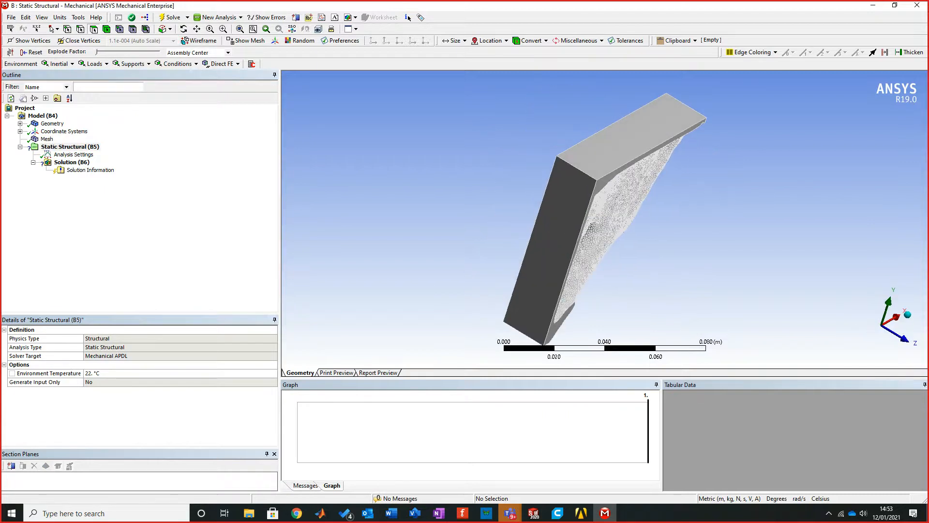
click(130, 63)
click(138, 74)
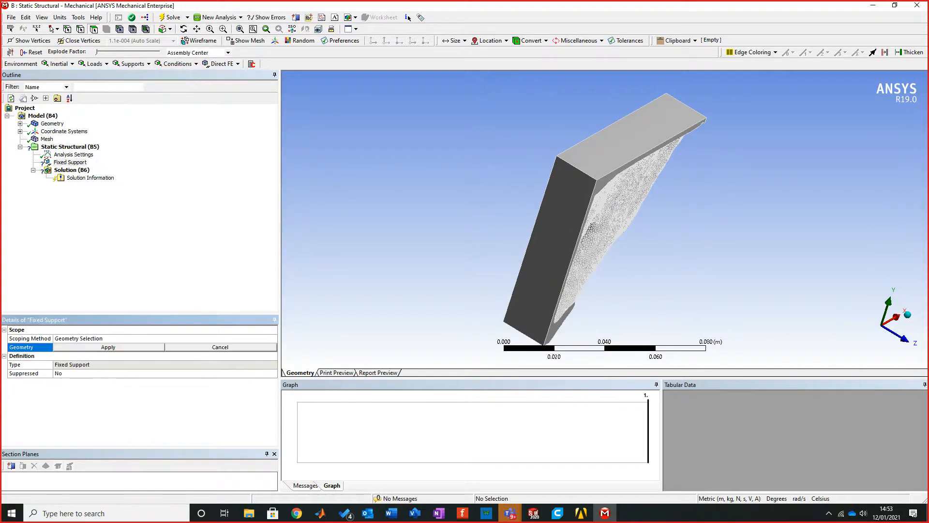
click(561, 206)
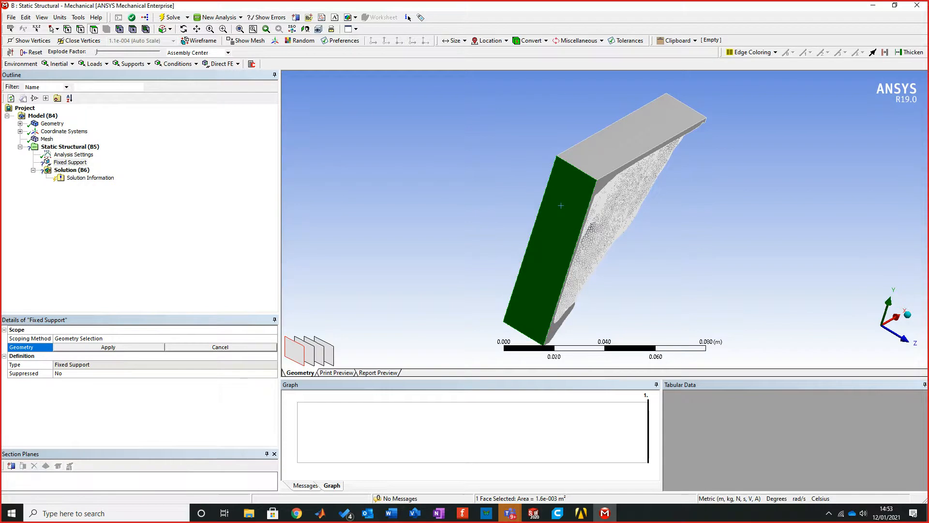
click(108, 346)
Step: Add a Force load to the Static Structural analysis and scope it to the bracket's flat top face
click(95, 63)
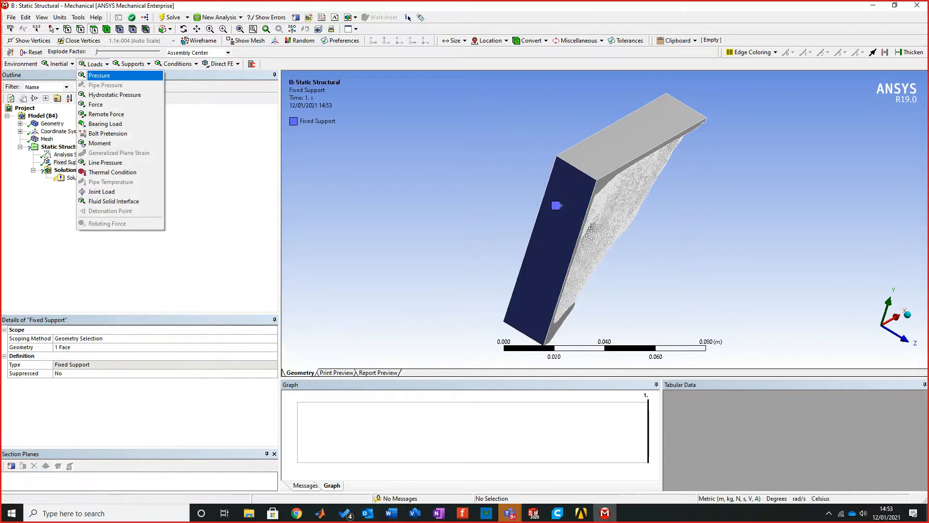
click(96, 104)
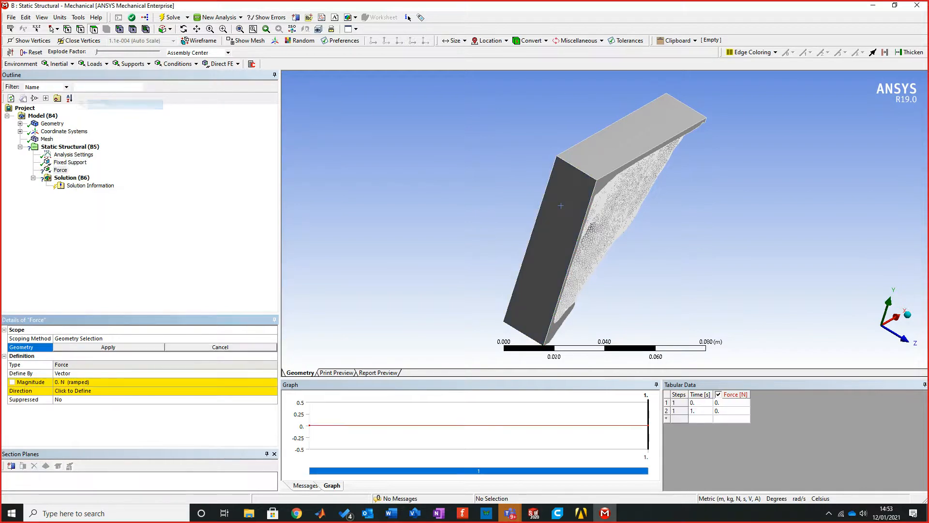
click(659, 138)
middle_drag(659, 139, 491, 152)
middle_drag(601, 152, 608, 128)
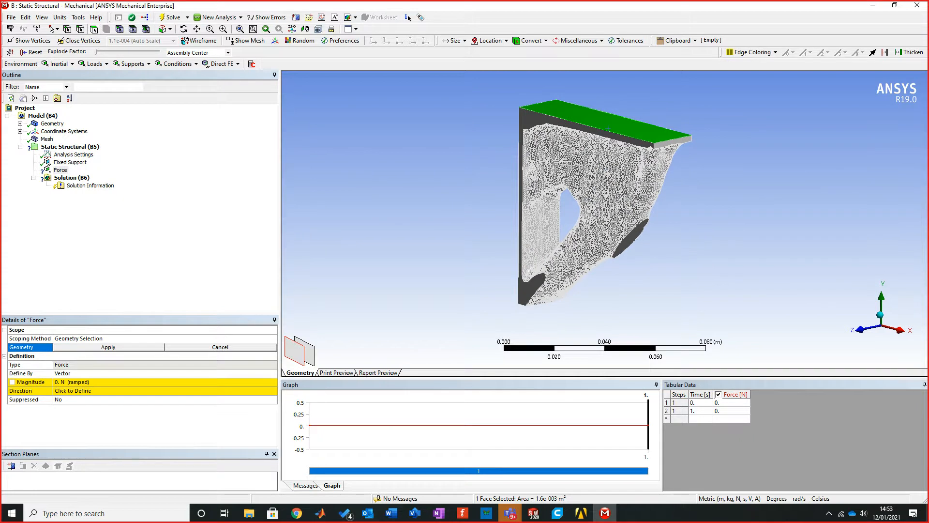
click(92, 373)
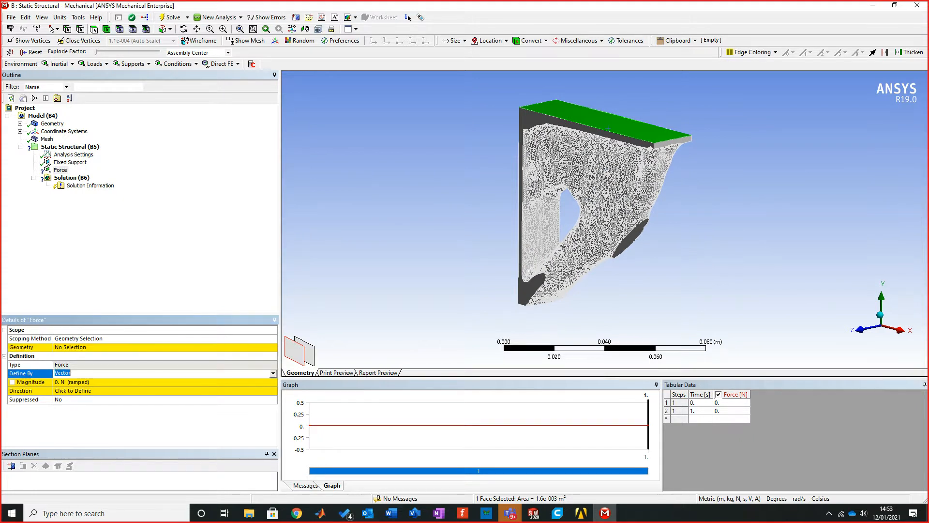
click(108, 347)
click(108, 347)
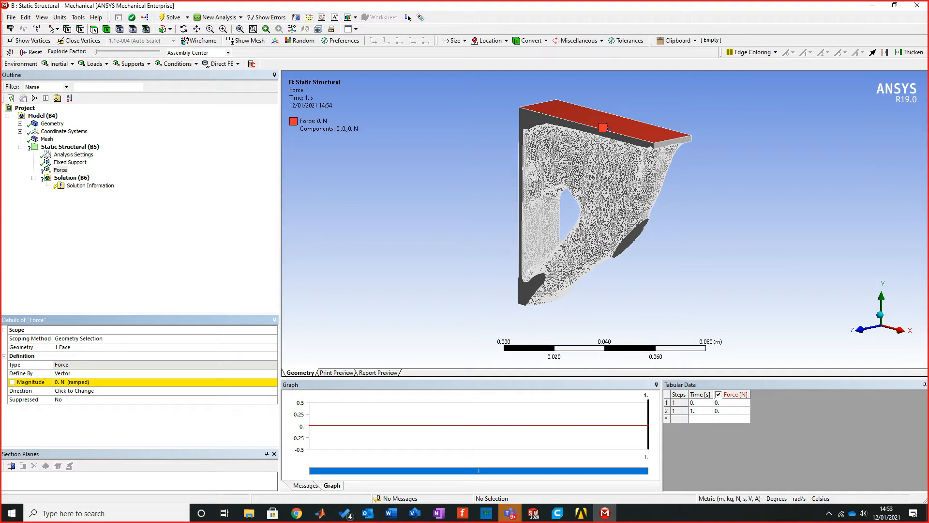
Step: Define the force by components with a Y component of -150 N and solve the analysis
click(92, 373)
click(92, 374)
click(92, 381)
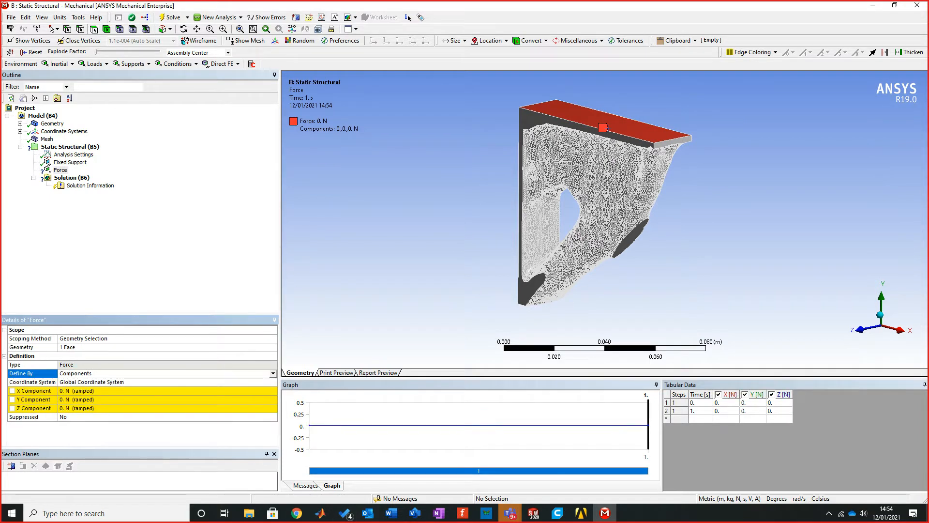
click(92, 399)
text(-150)
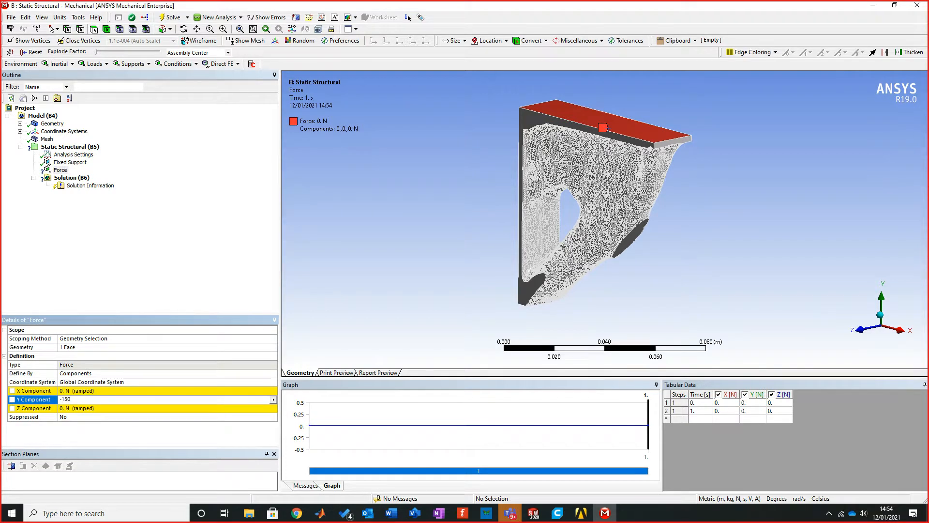
key(Return)
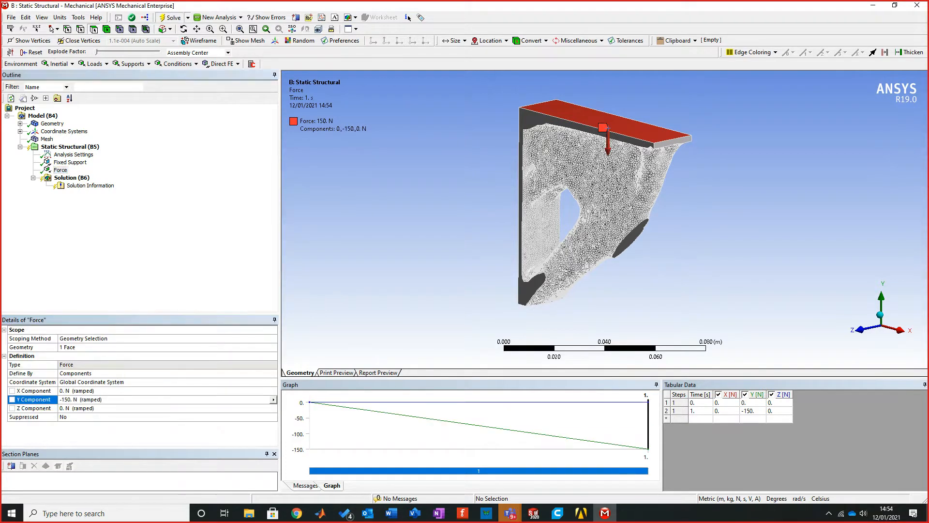
key(F5)
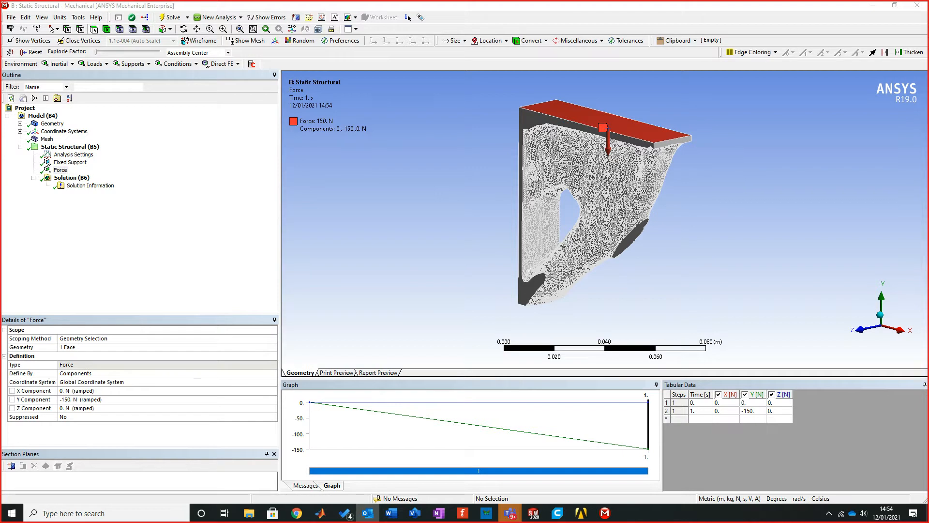
Step: Insert an Equivalent (von-Mises) Stress result under Solution and evaluate it
right_click(71, 178)
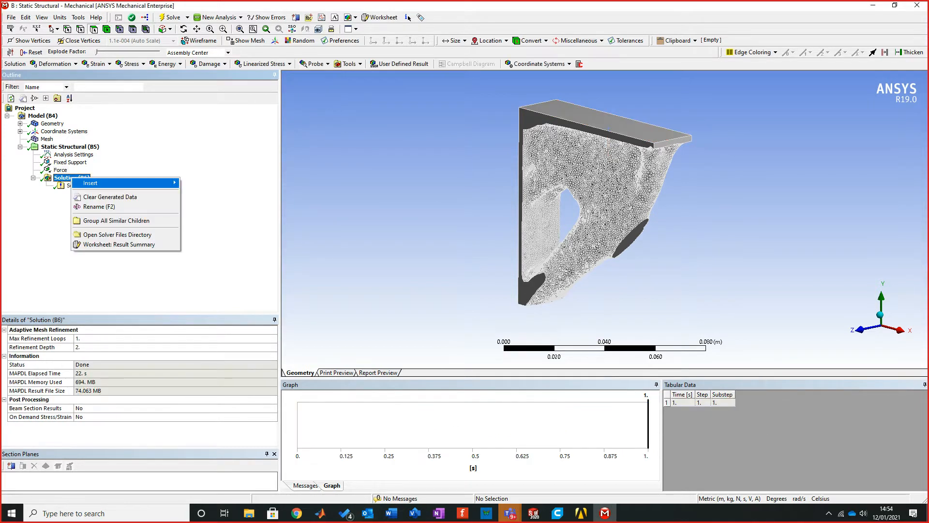
mouse_move(97, 183)
mouse_move(207, 183)
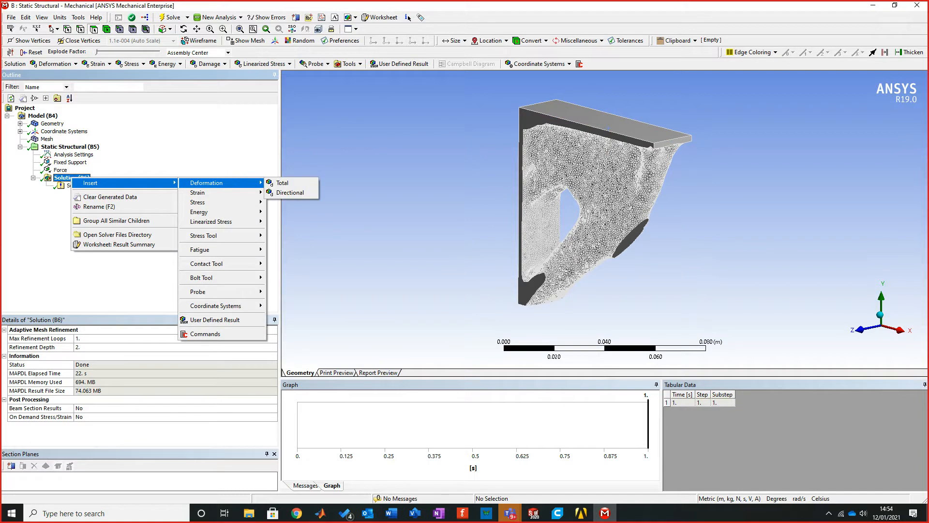
mouse_move(198, 202)
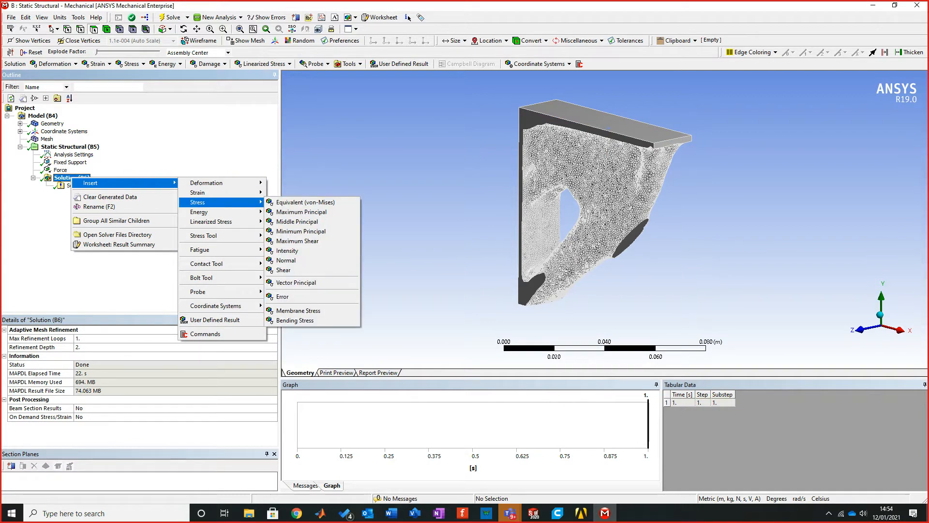
click(305, 202)
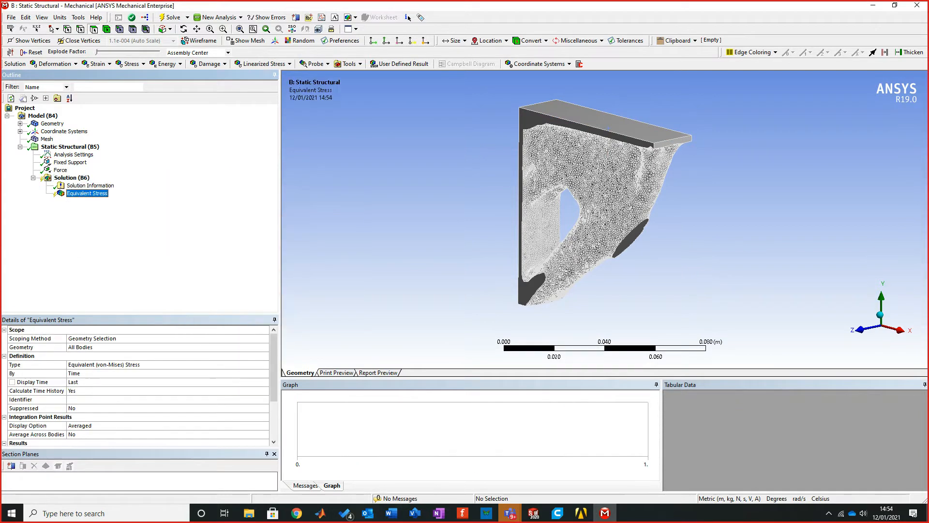
right_click(90, 193)
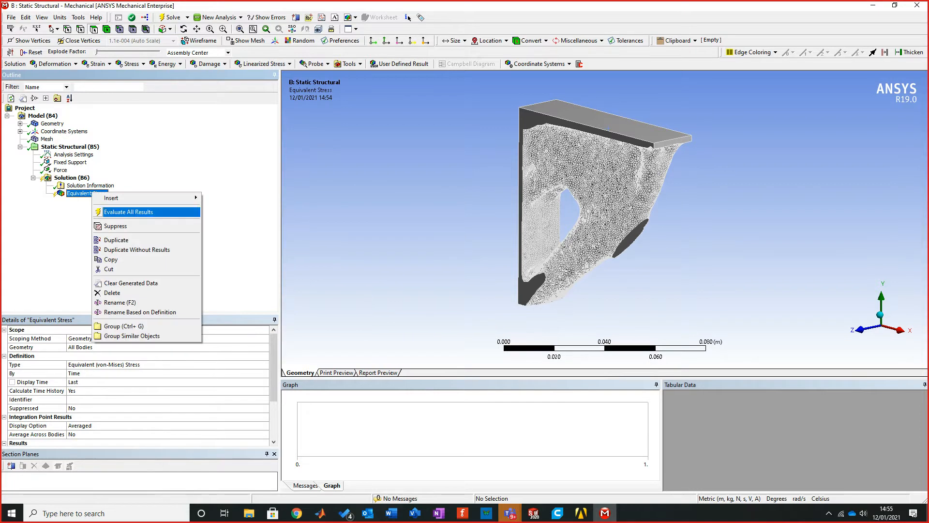
click(128, 212)
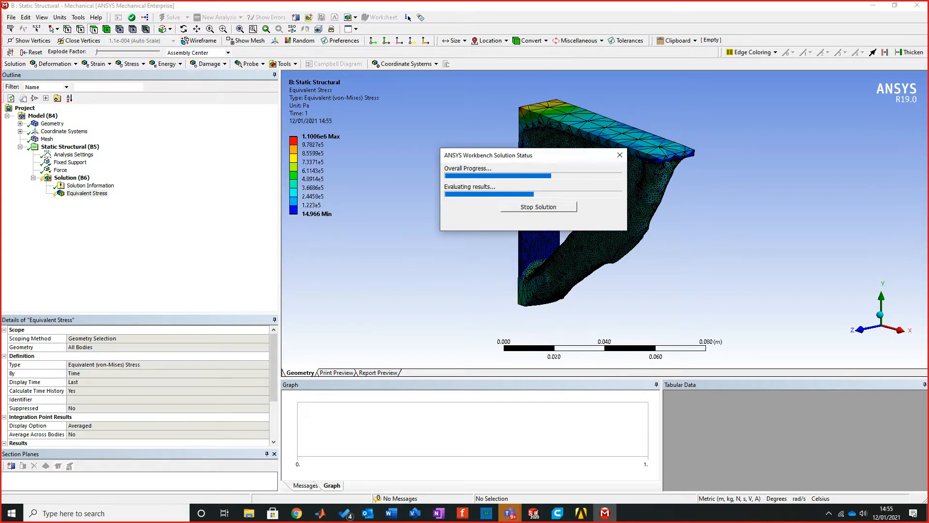
Step: Set the edge display of the equivalent stress plot to No WireFrame
mouse_move(605, 208)
middle_down()
mouse_move(622, 191)
mouse_move(648, 186)
mouse_move(638, 194)
mouse_move(605, 177)
mouse_move(606, 194)
middle_up()
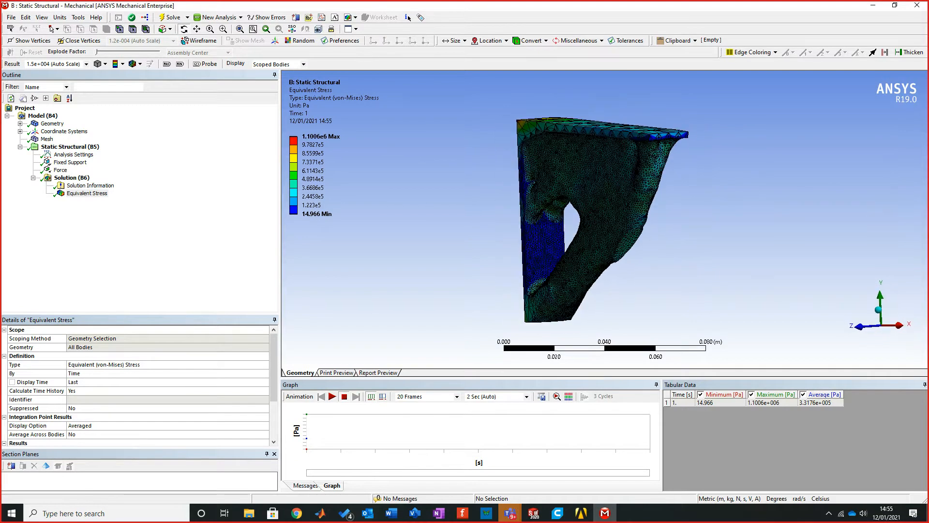
click(140, 64)
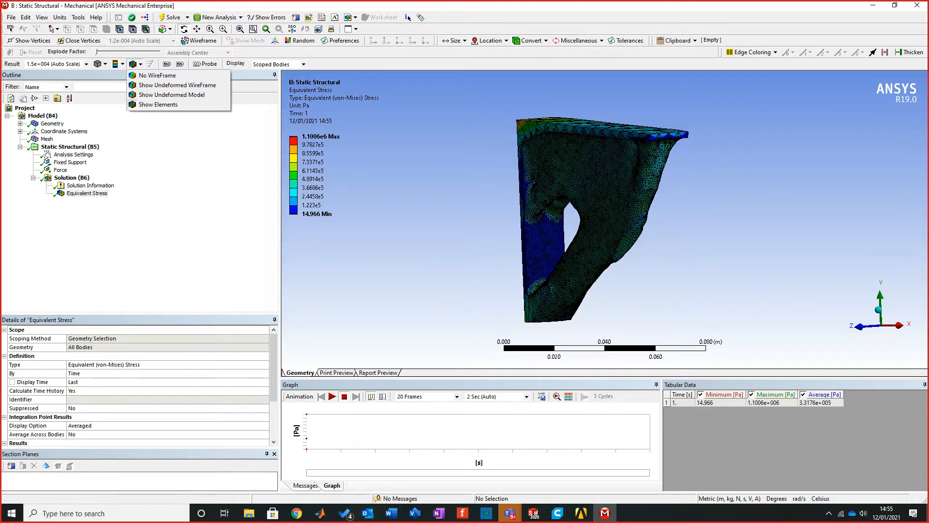
click(145, 72)
Step: Examine the equivalent stress distribution over the bracket from several sides and up close
middle_drag(561, 208, 605, 196)
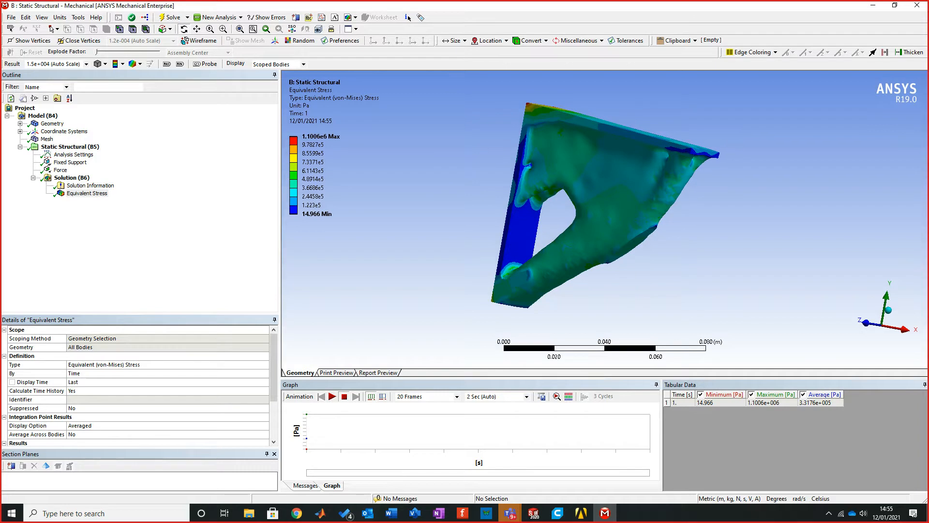
middle_drag(605, 196, 636, 160)
scroll(643, 132, up, 5)
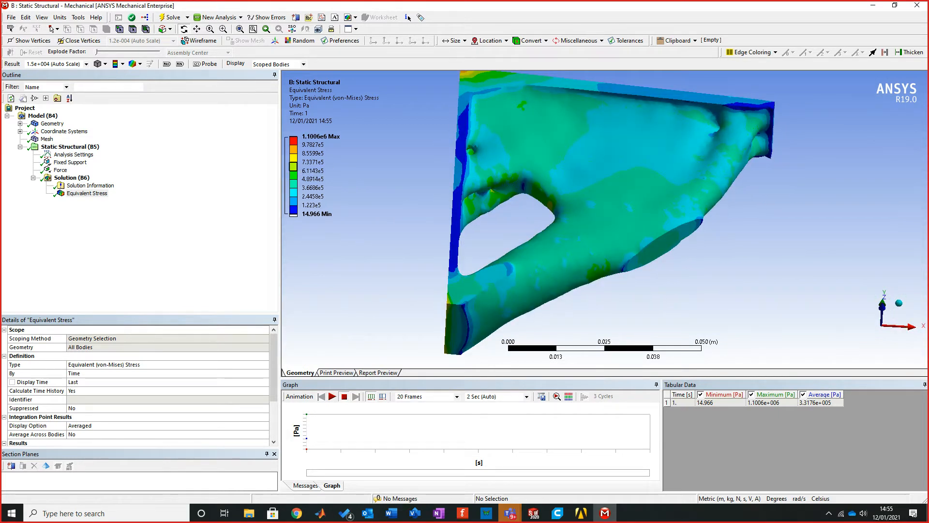
middle_drag(636, 160, 886, 155)
middle_drag(774, 159, 779, 182)
scroll(602, 215, down, 3)
right_drag(607, 161, 787, 315)
mouse_move(774, 286)
middle_down()
mouse_move(740, 268)
mouse_move(726, 278)
mouse_move(748, 278)
mouse_move(757, 292)
middle_up()
middle_drag(581, 223, 681, 223)
Step: Insert a Total Deformation result under Solution and evaluate it
click(71, 178)
right_click(86, 179)
mouse_move(145, 183)
mouse_move(232, 183)
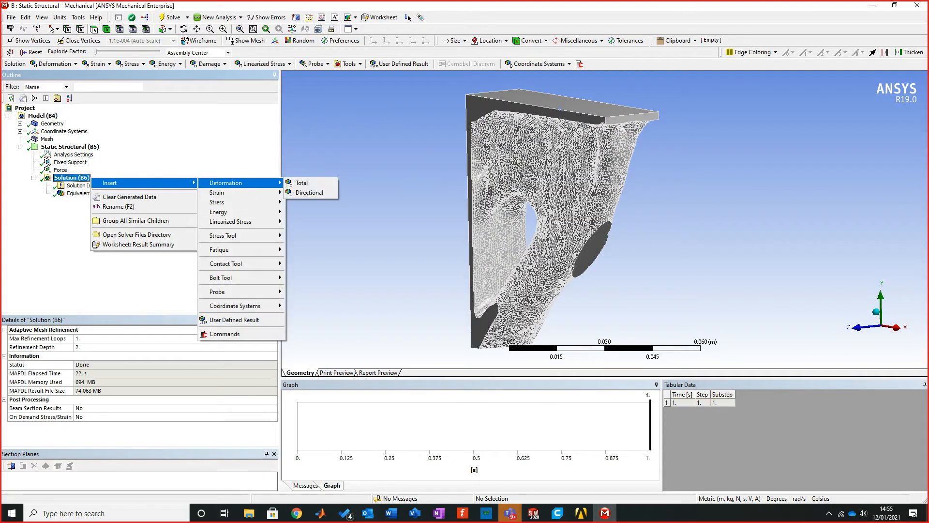
click(301, 183)
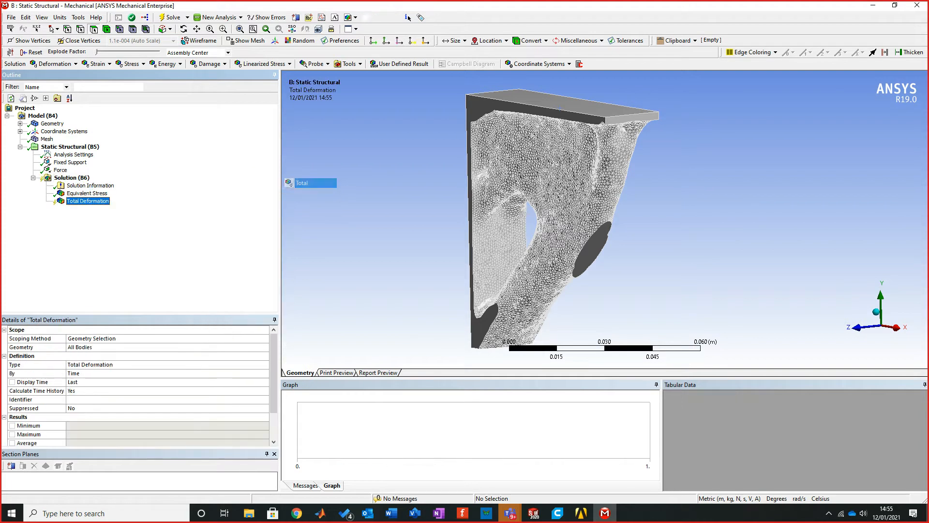
right_click(102, 201)
click(138, 221)
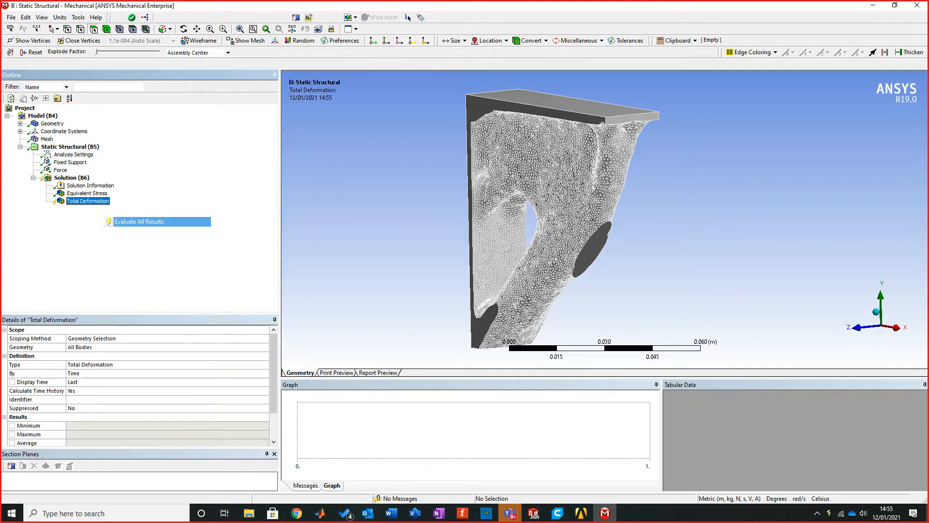
Step: Examine the total deformation contours on the bracket and inspect its faceted geometry up close
middle_drag(542, 225, 523, 224)
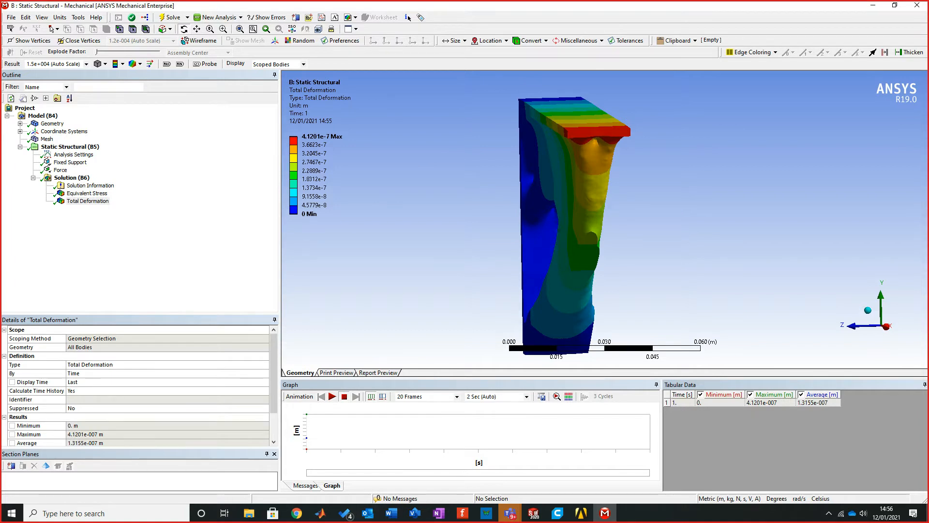
middle_drag(547, 232, 489, 215)
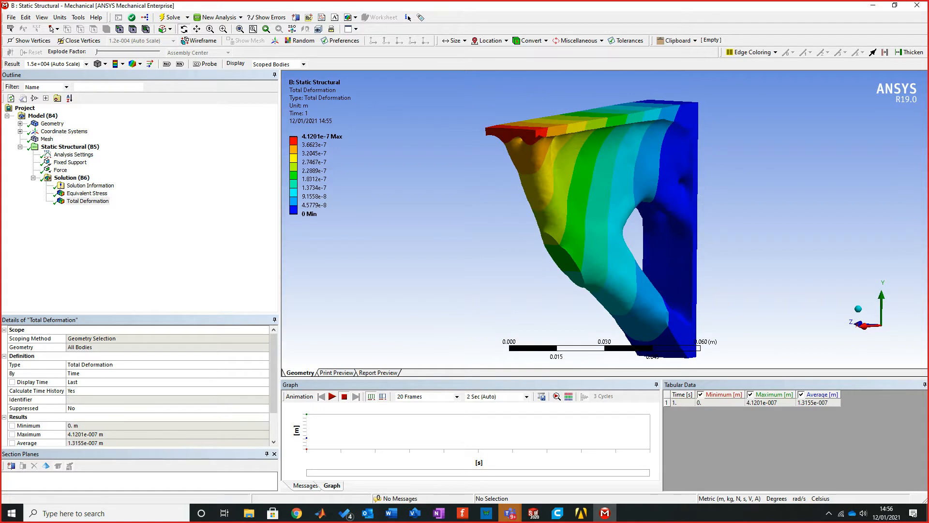
middle_drag(489, 216, 452, 218)
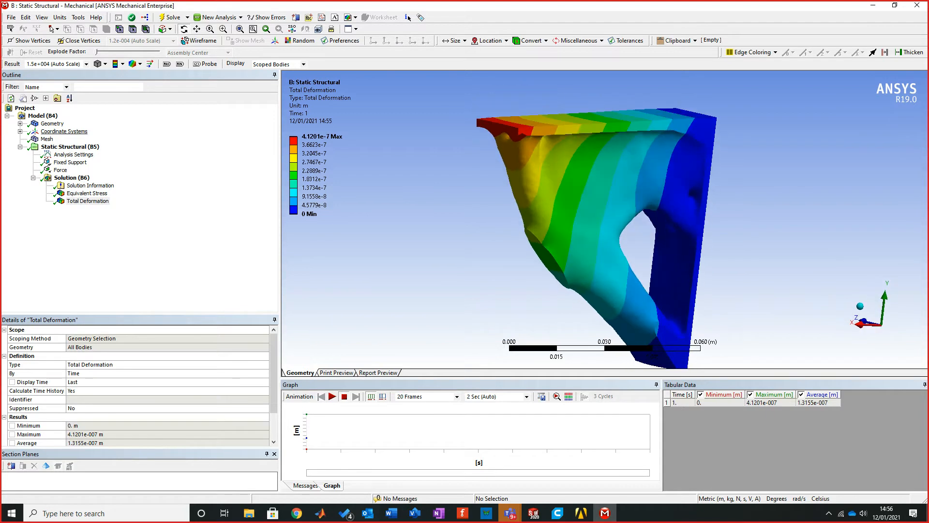
click(52, 124)
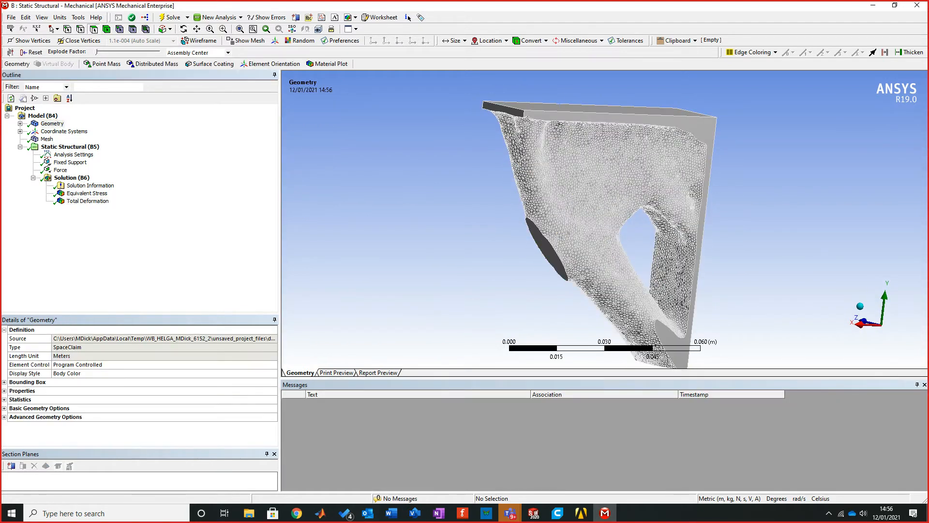
middle_drag(453, 217, 605, 119)
scroll(605, 119, up, 5)
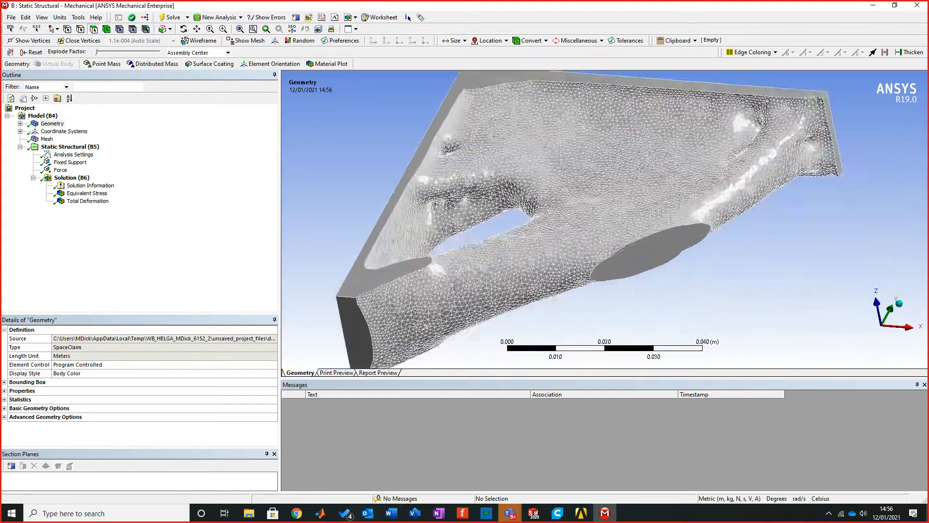
scroll(555, 180, up, 3)
mouse_move(553, 178)
middle_down()
mouse_move(576, 124)
mouse_move(580, 174)
middle_up()
scroll(553, 178, down, 5)
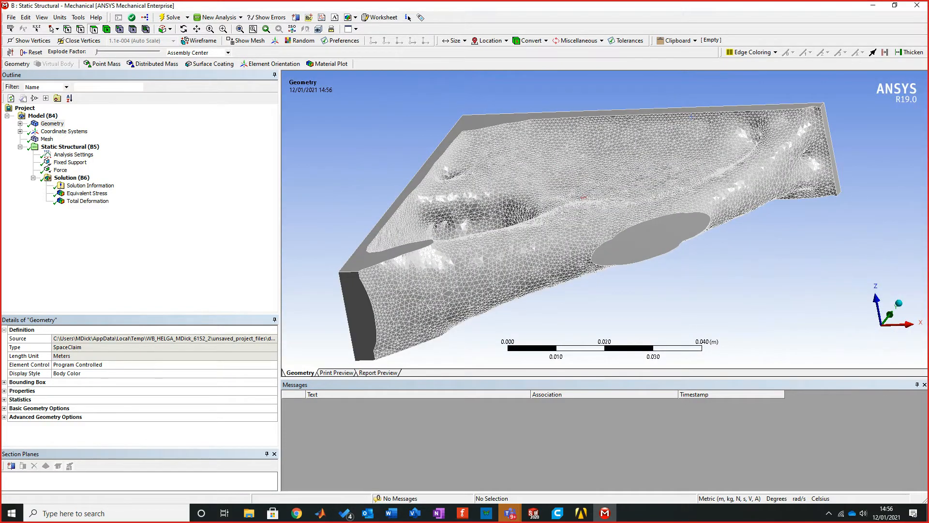
Step: Switch to SOLIDWORKS and examine the optimised wall bracket's graphic body from several sides
mouse_move(534, 513)
click(534, 469)
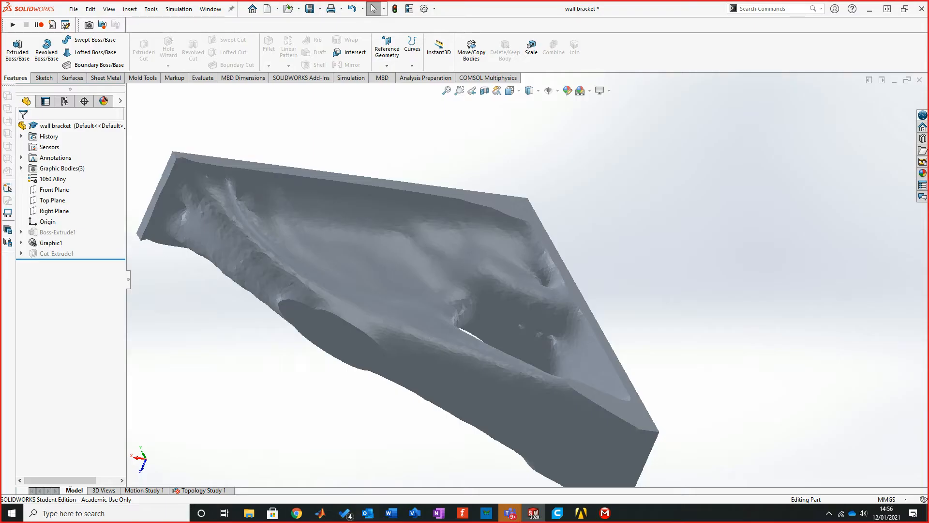
middle_drag(522, 300, 476, 235)
scroll(484, 232, down, 6)
scroll(512, 290, up, 11)
scroll(523, 314, down, 3)
scroll(538, 245, down, 2)
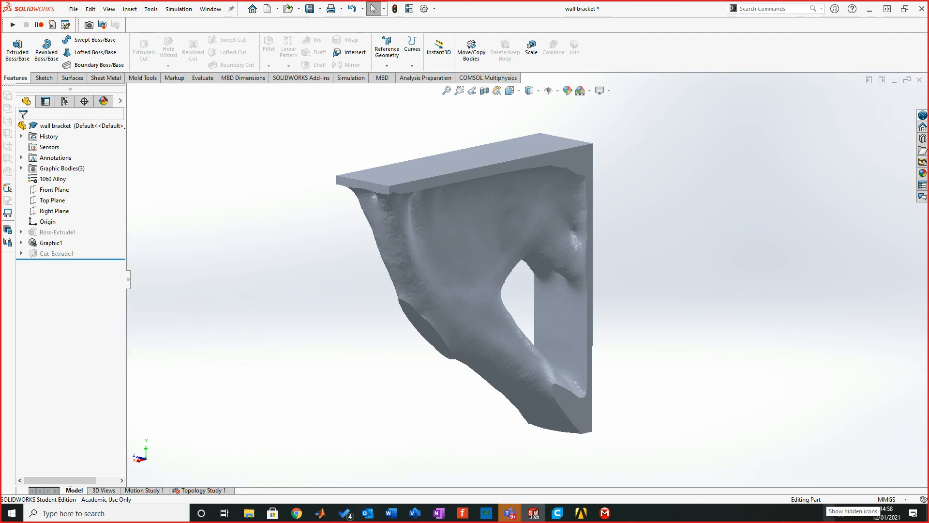
click(829, 513)
right_click(828, 474)
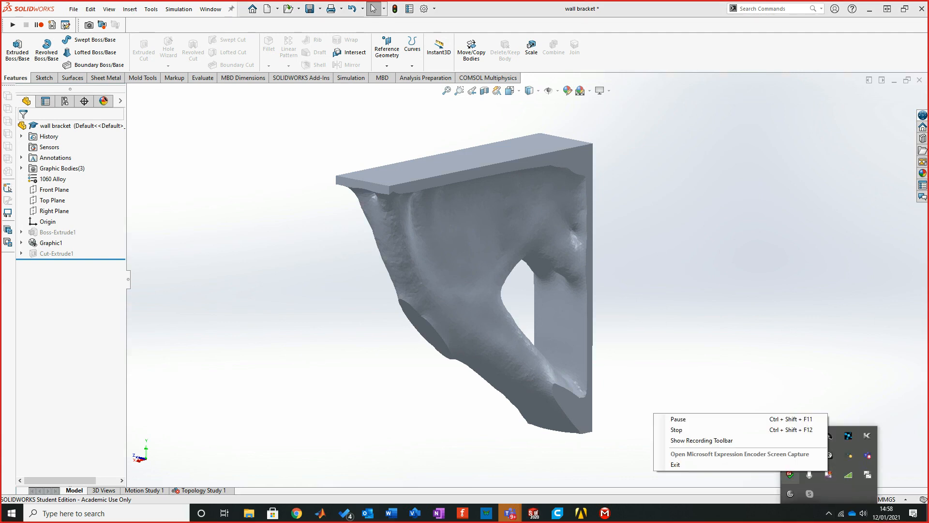